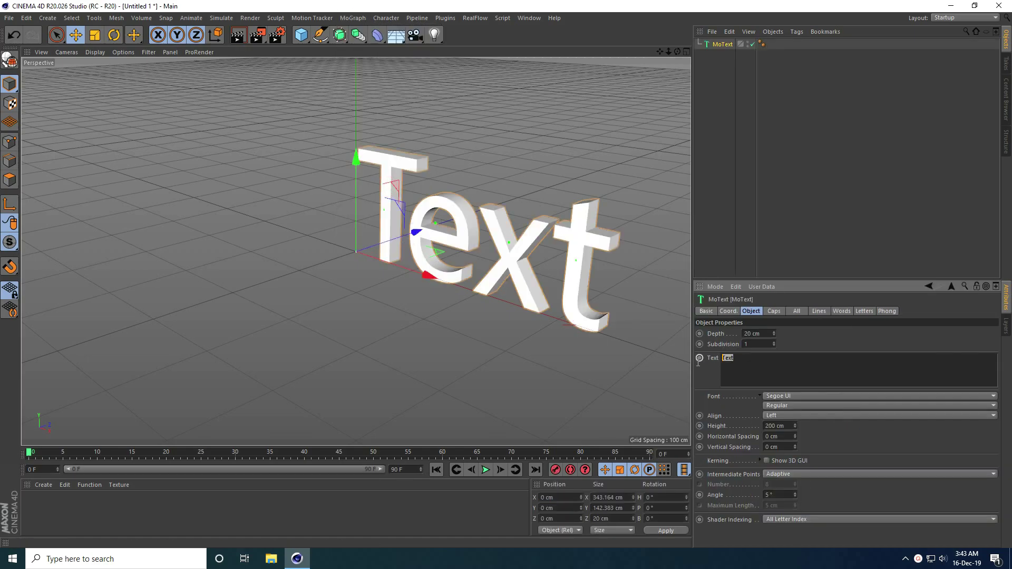
- Change the MoText's text to A and set its alignment to Middle
click(767, 416)
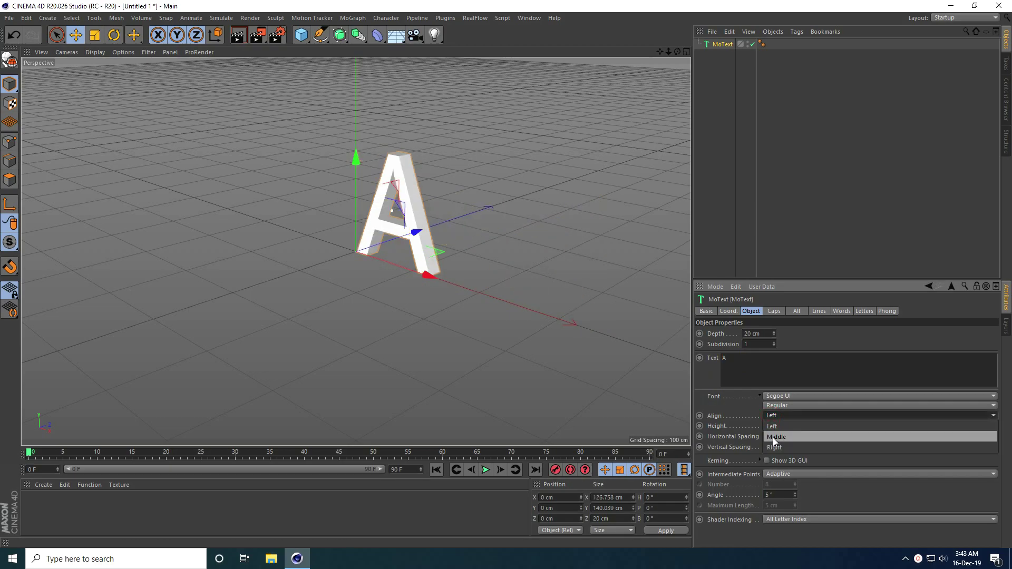
click(772, 437)
scroll(369, 158, up, 2)
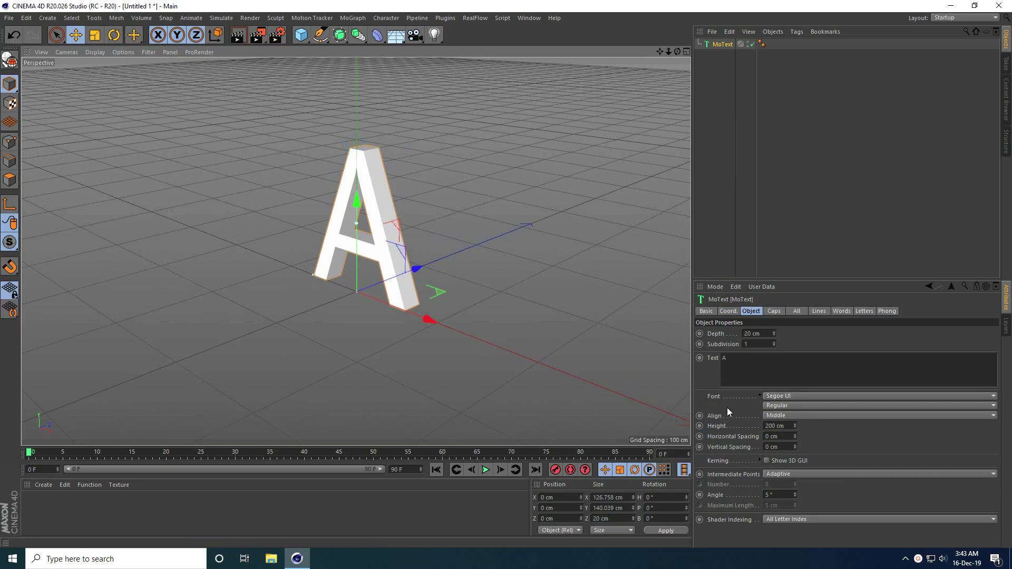
- Set the letter's font to Arial Black
click(792, 397)
scroll(802, 385, up, 10)
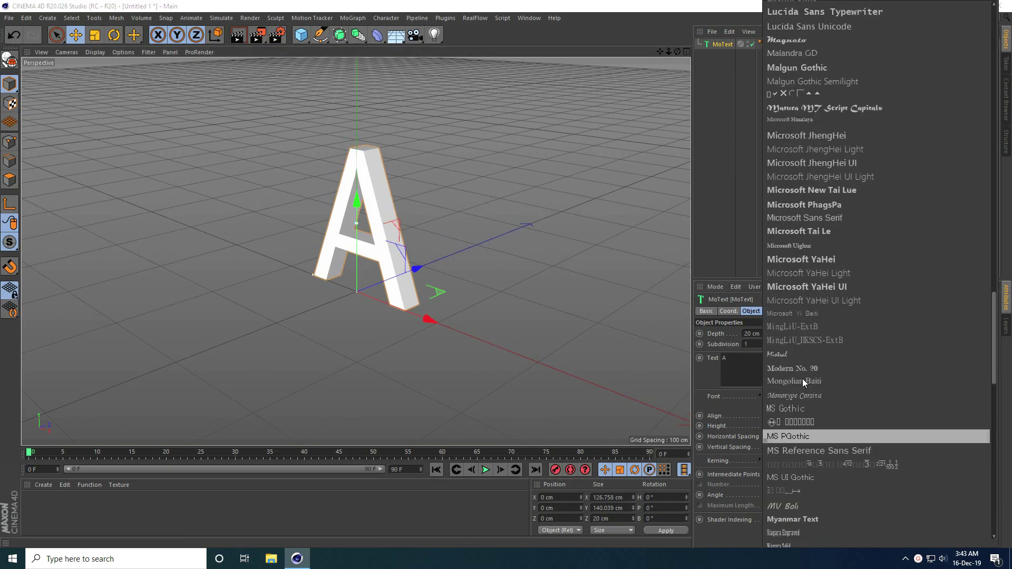
scroll(802, 379, up, 10)
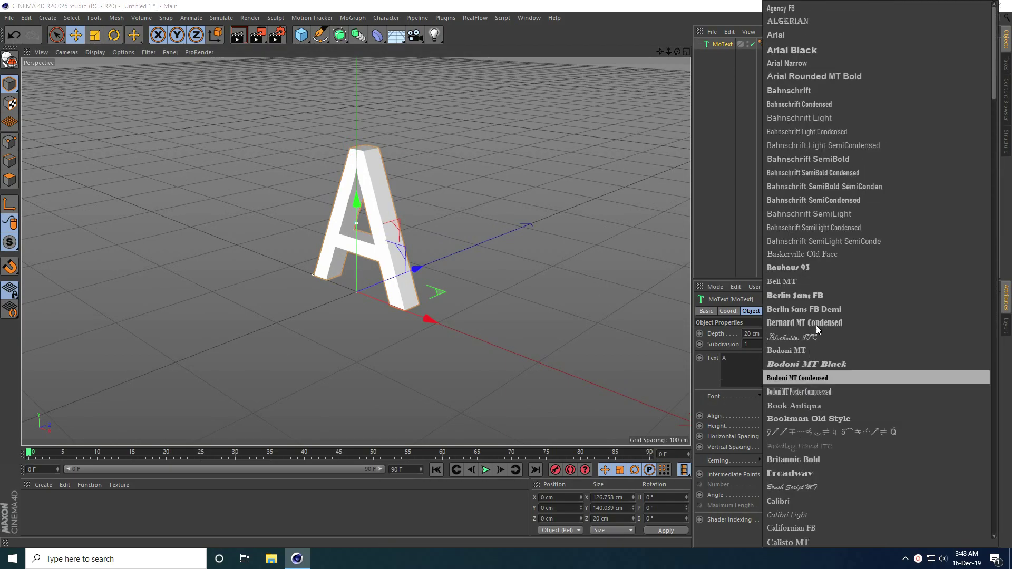
click(824, 52)
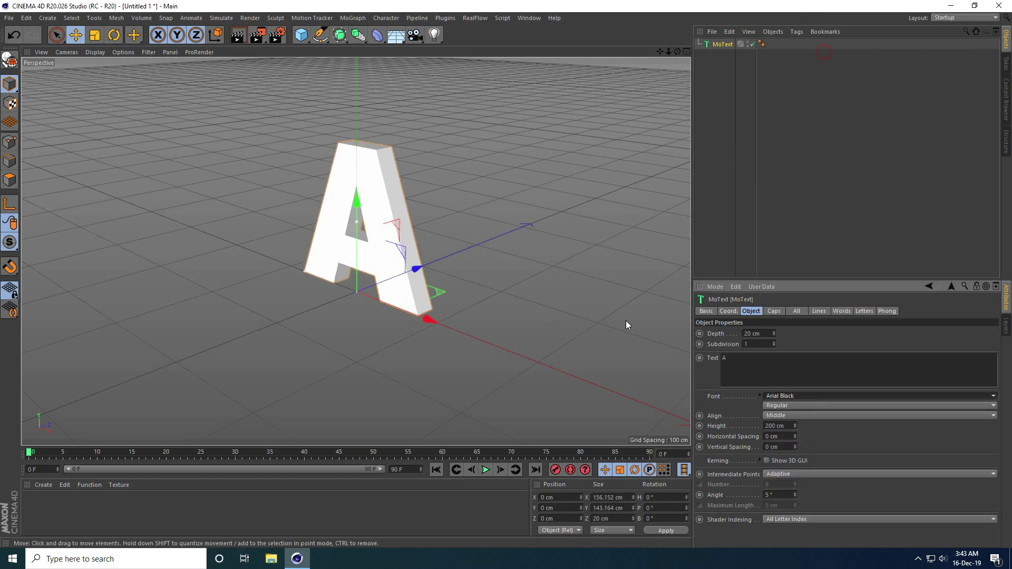
- Set the letter's extrusion depth to 50 cm
drag(766, 333, 738, 334)
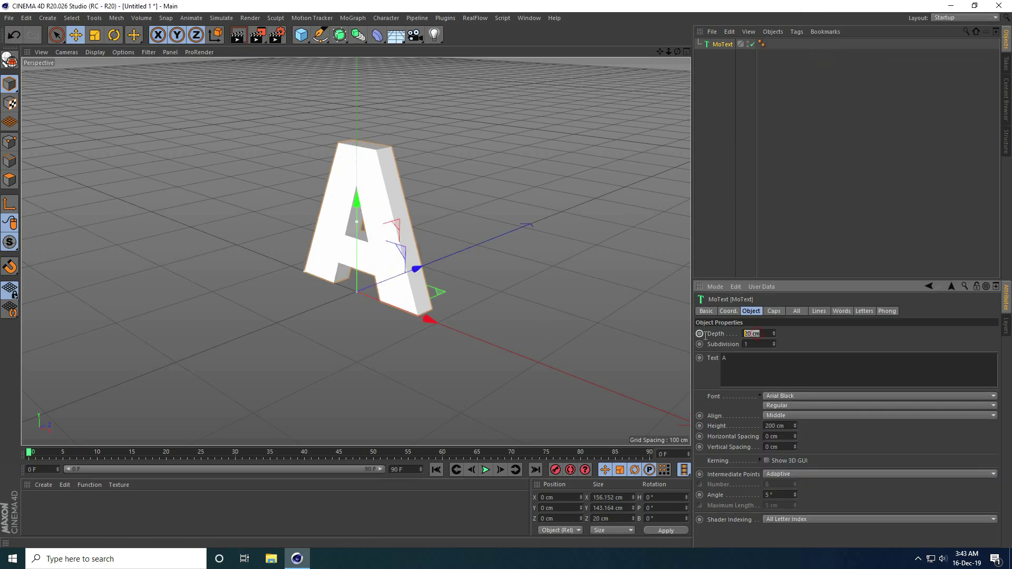
text(50)
key(Return)
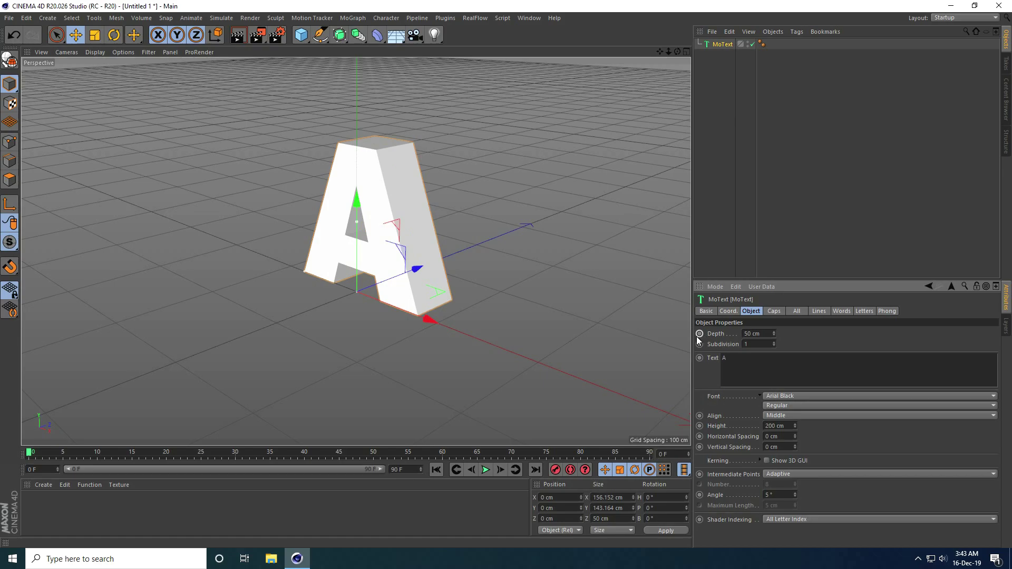
- Set the letter's start and end caps to Fillet Cap, each with 5 steps and a 3 cm radius
scroll(410, 160, up, 5)
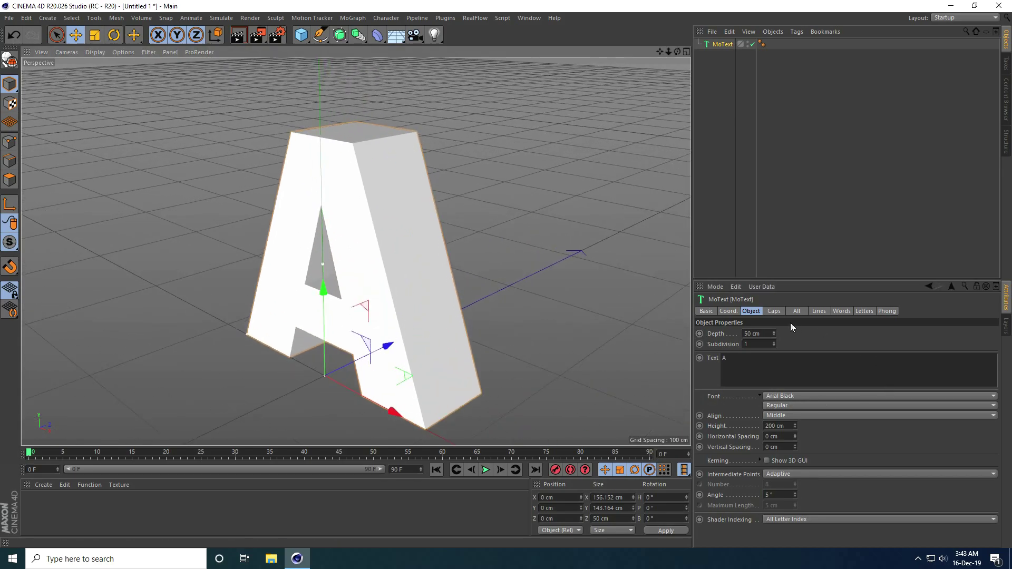
click(773, 311)
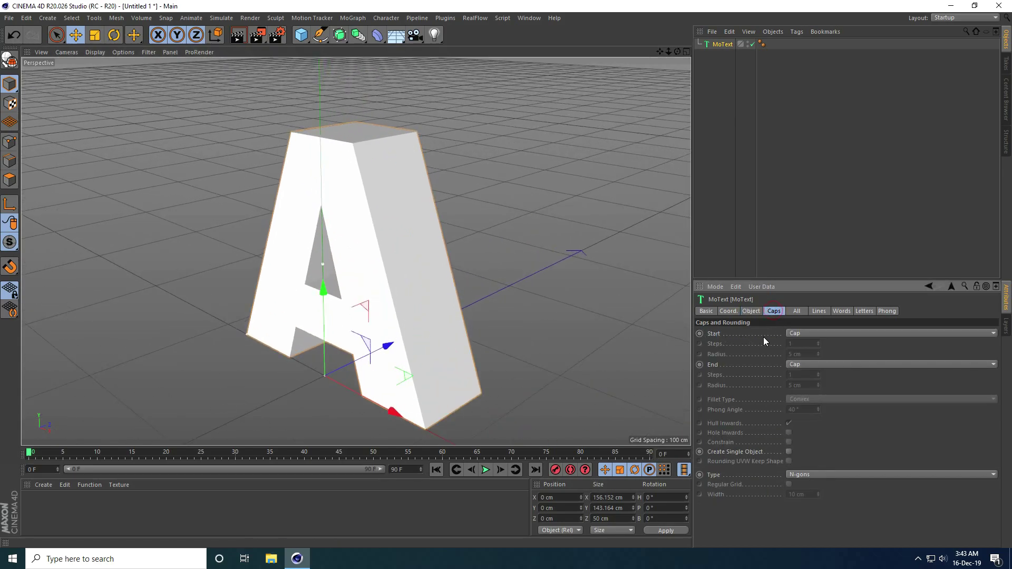
click(797, 334)
click(799, 375)
click(804, 365)
click(804, 405)
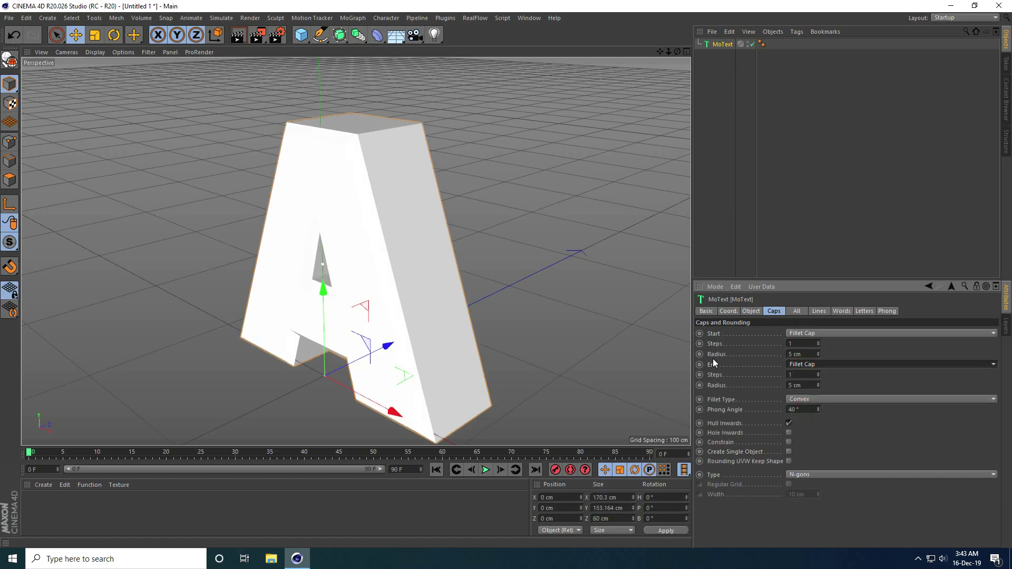
drag(818, 356, 819, 400)
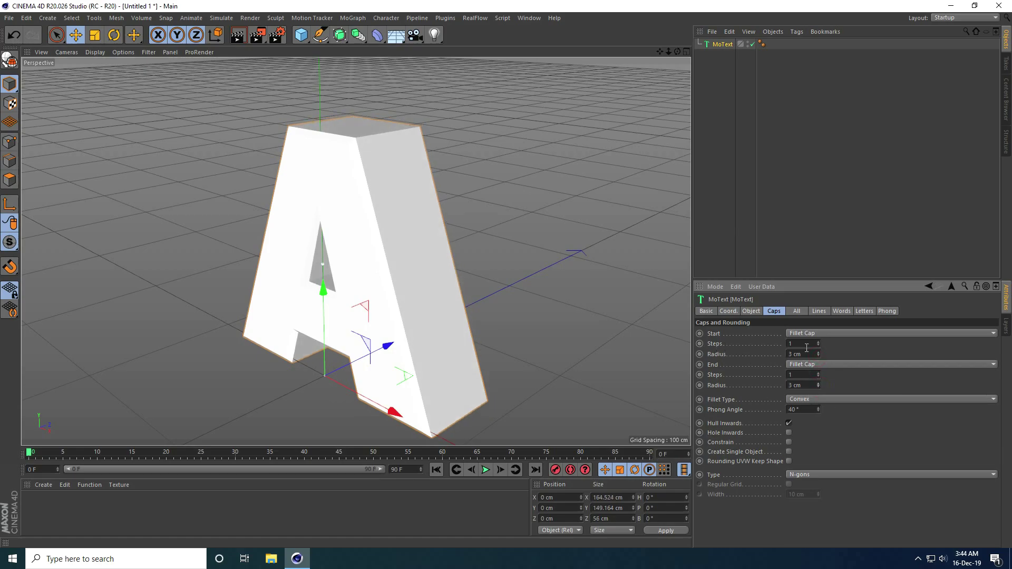
drag(819, 343, 818, 373)
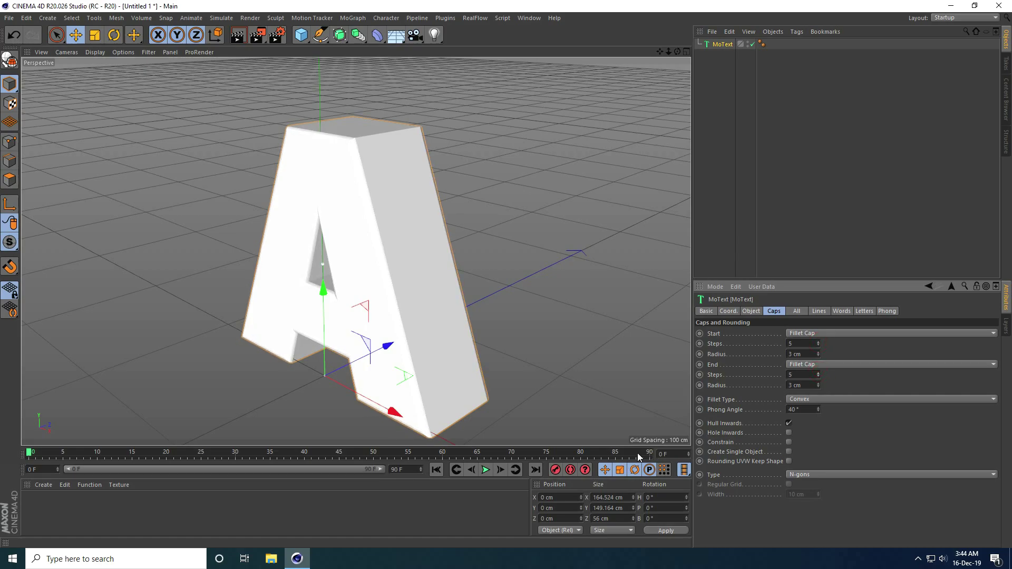
- Show the perspective view in Gouraud Shading (Lines) so the letter's mesh edges are visible
click(95, 52)
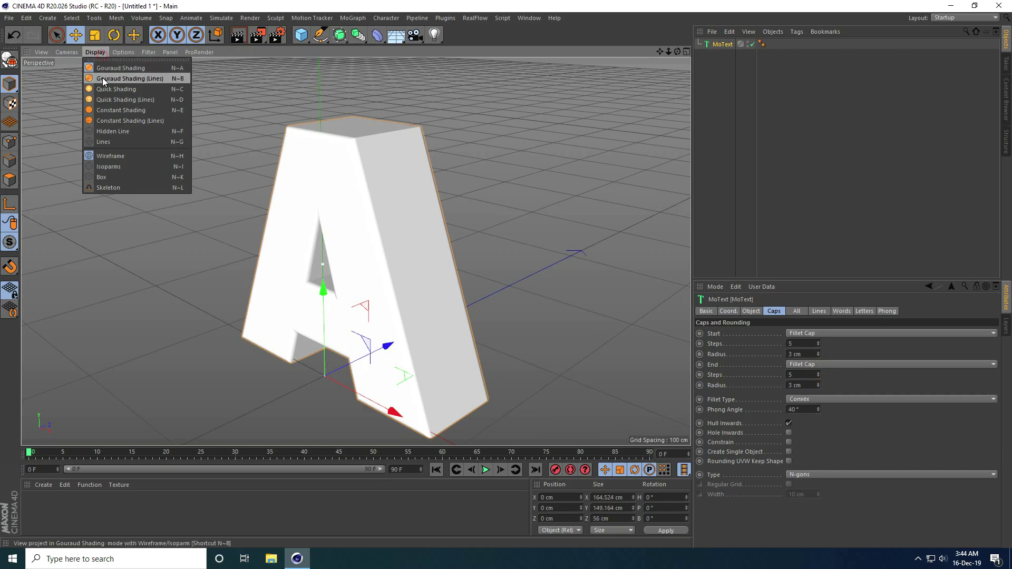
click(138, 79)
scroll(357, 240, up, 3)
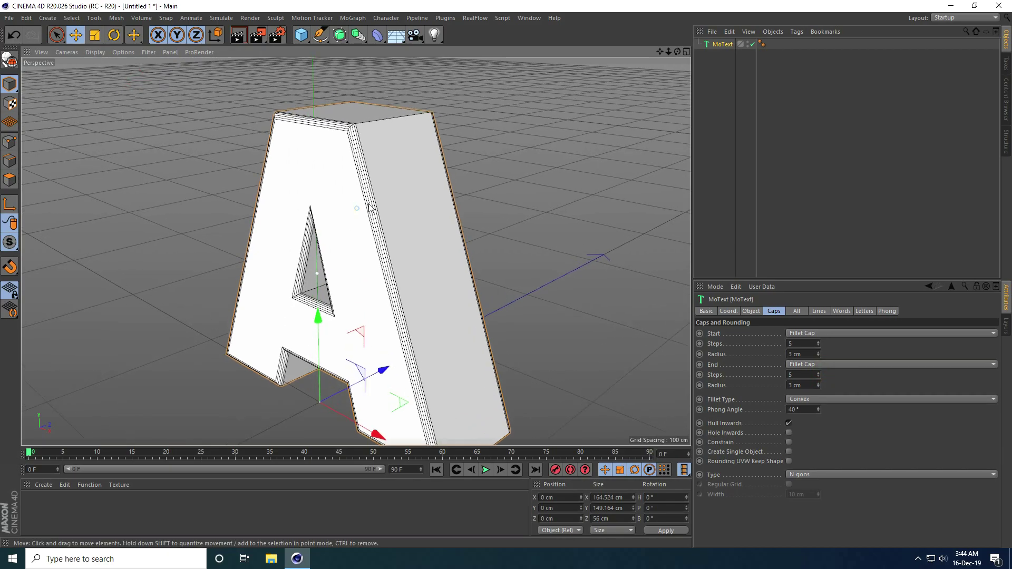
- Set the letter's cap type to Quadrangles with a regular grid of 5 cm width
click(806, 473)
click(804, 494)
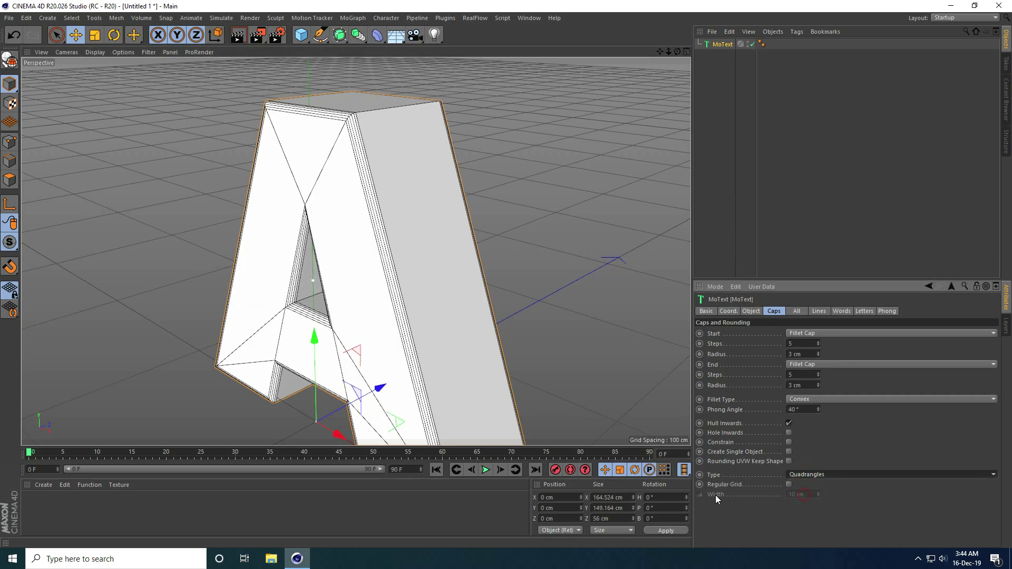
click(789, 484)
click(806, 494)
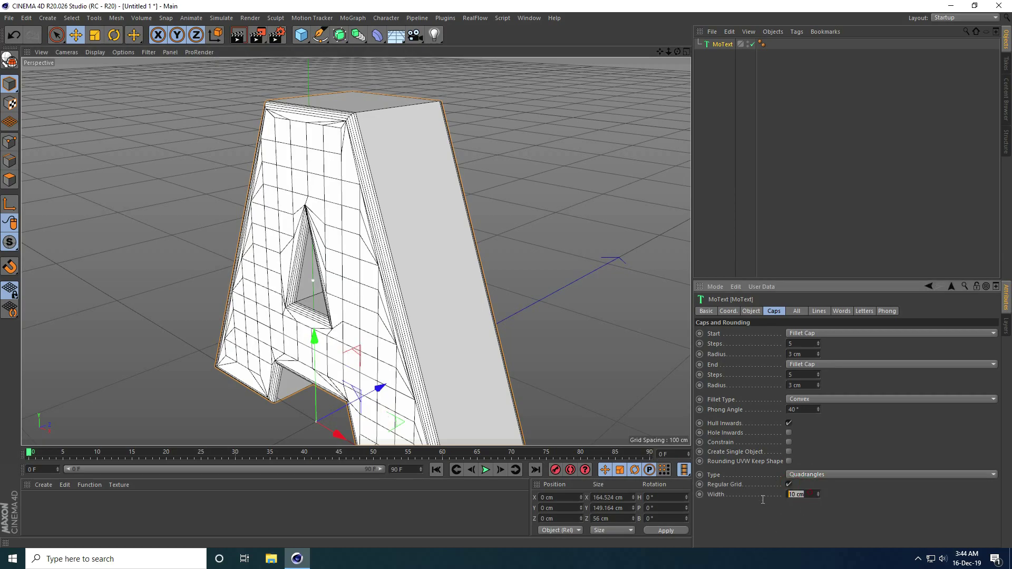
text(5)
key(Return)
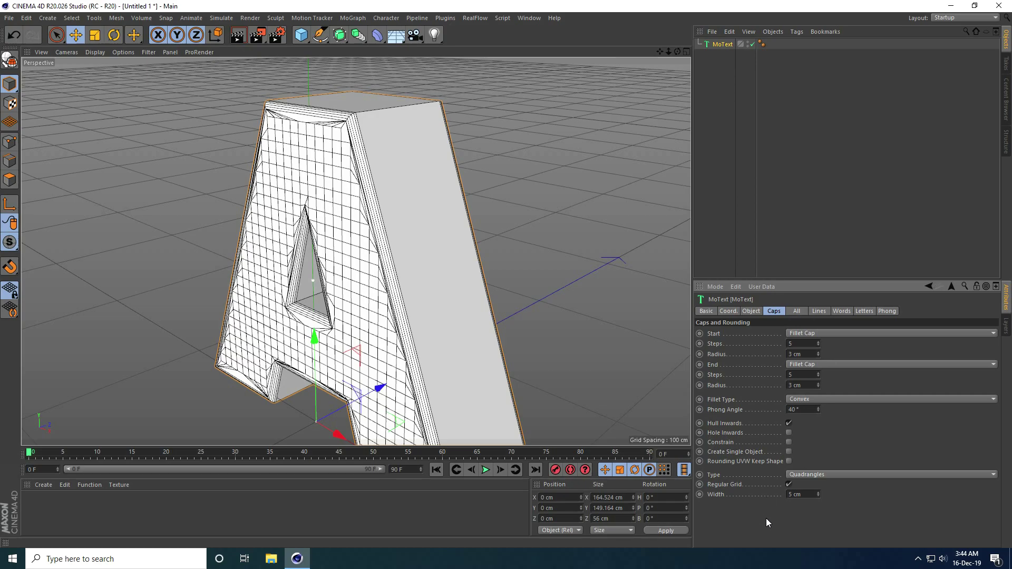
- Set the letter's depth subdivision to 10 and its intermediate points to Subdivided
click(750, 312)
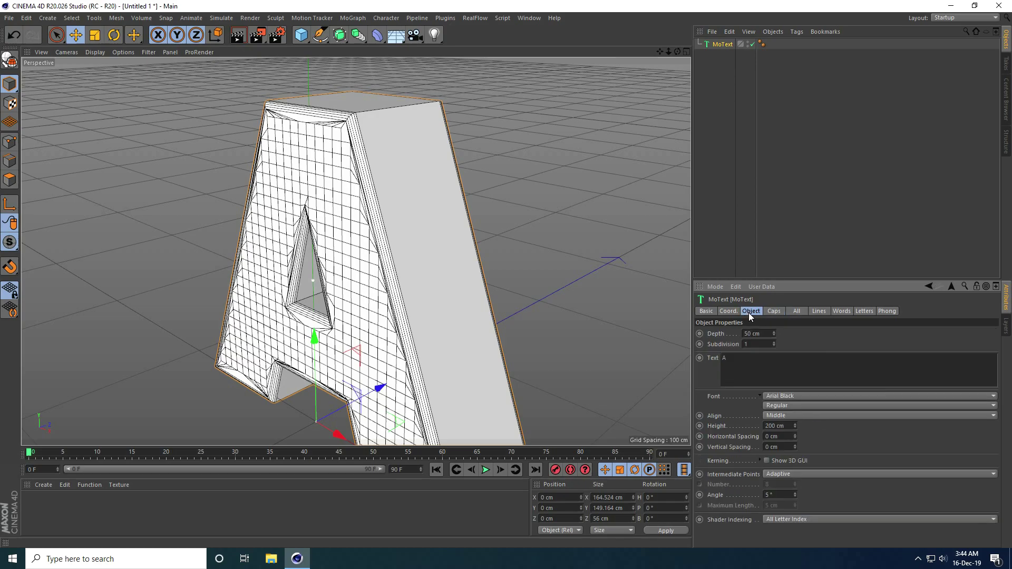
click(762, 344)
text(10)
key(Return)
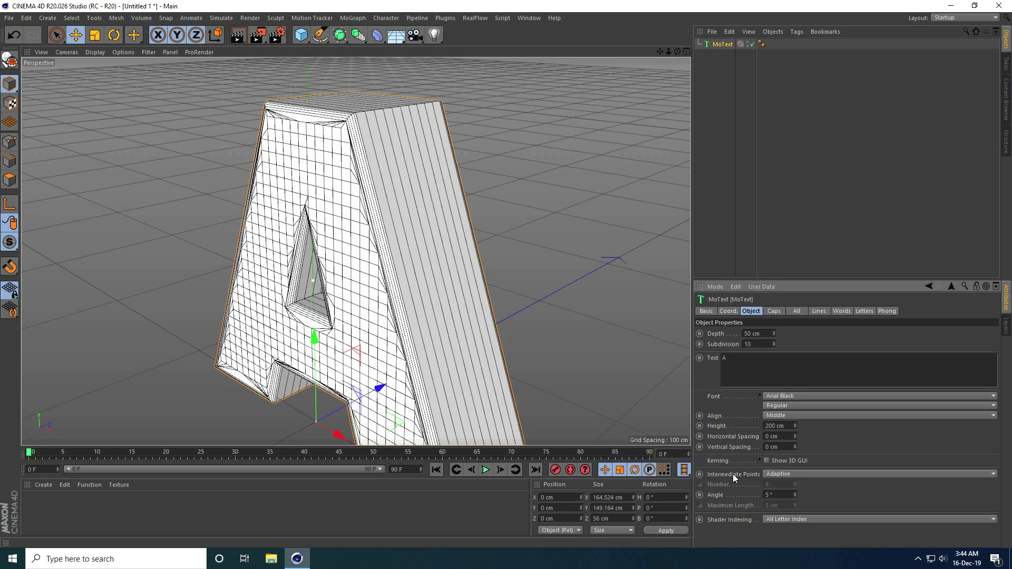
click(773, 474)
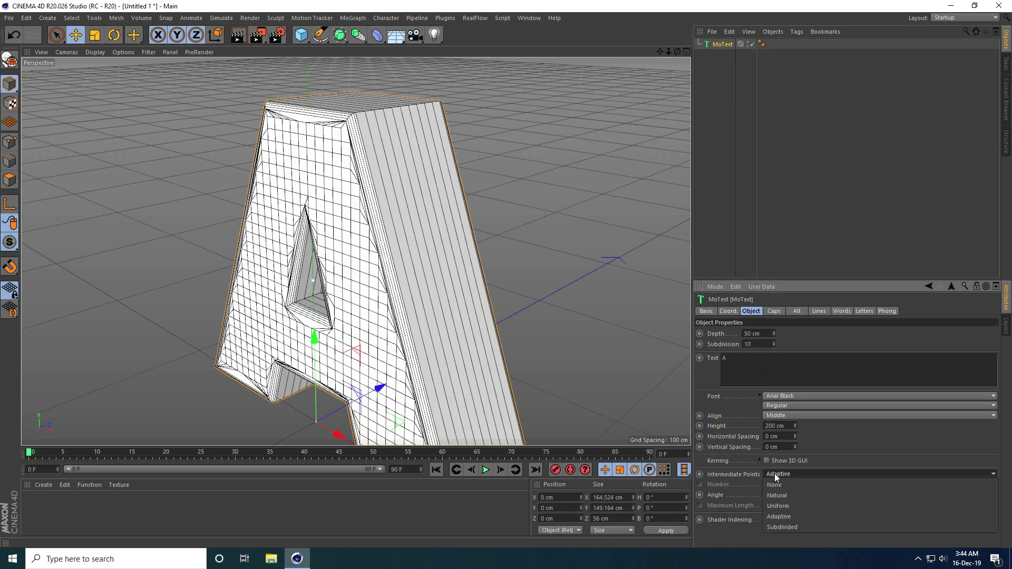
click(782, 527)
- Add a cube primitive at the letter's base
scroll(396, 240, down, 3)
alt+drag(395, 241, 423, 209)
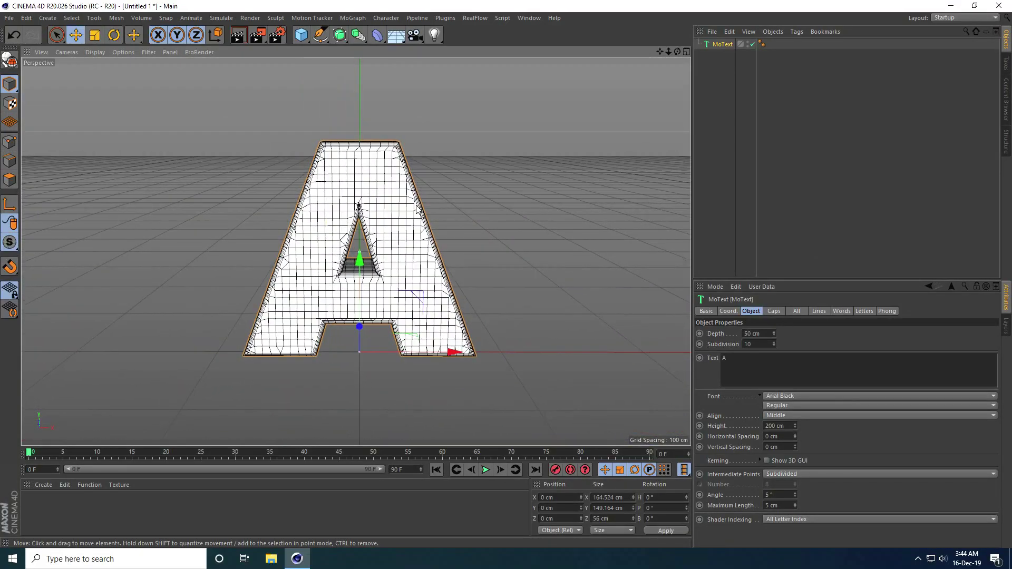
click(483, 17)
drag(304, 34, 380, 54)
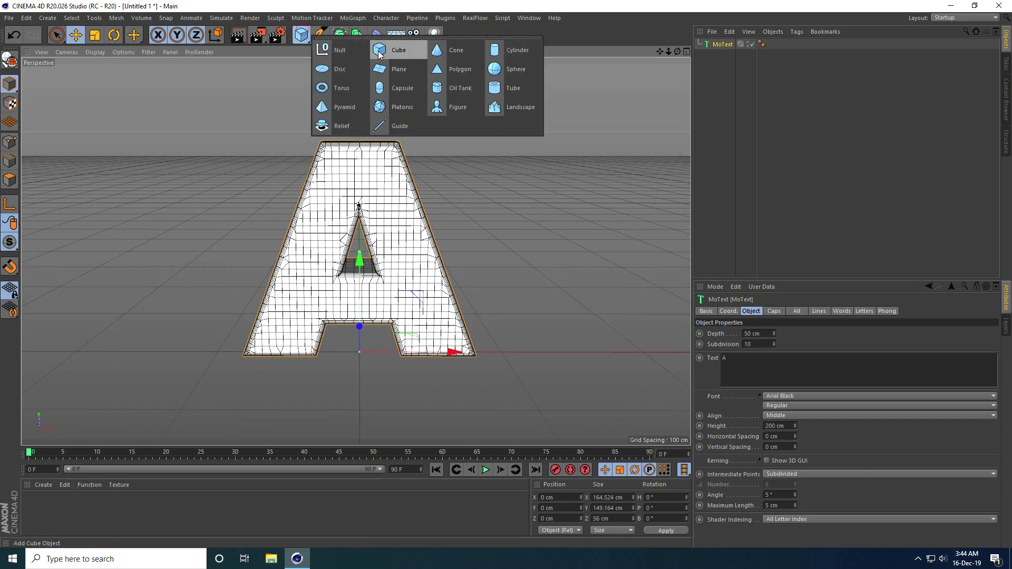
click(407, 52)
scroll(394, 220, down, 2)
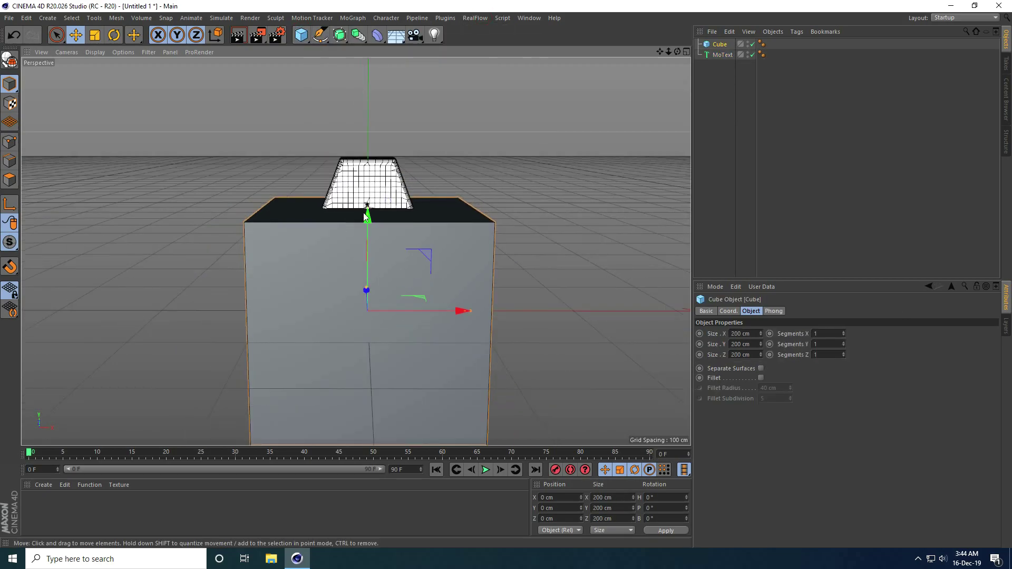
- Resize the cube into a flat floor slab of 1000 cm in X, 5 cm in Y and 1000 cm in Z
drag(367, 211, 373, 305)
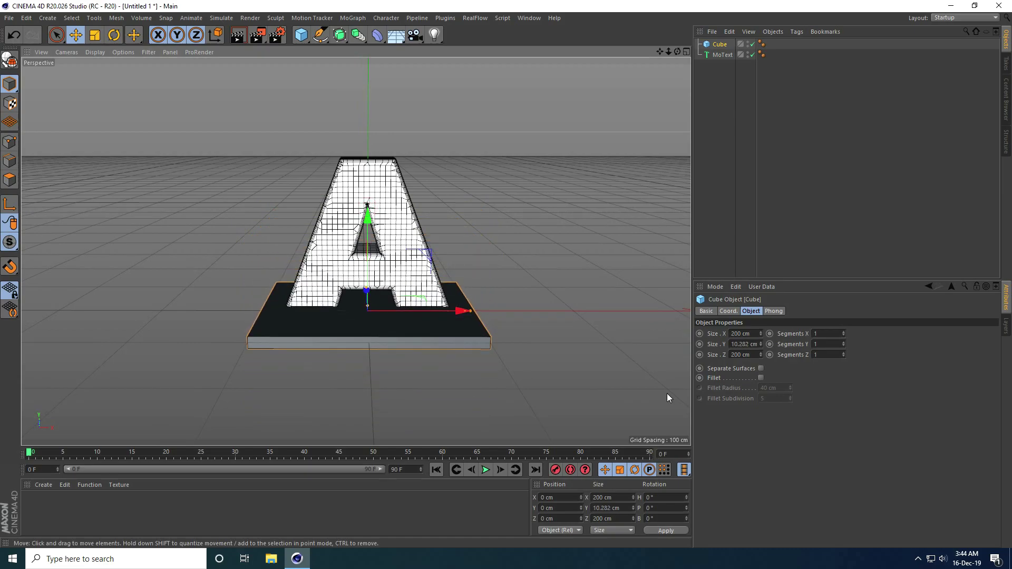
click(746, 343)
text(5)
key(Return)
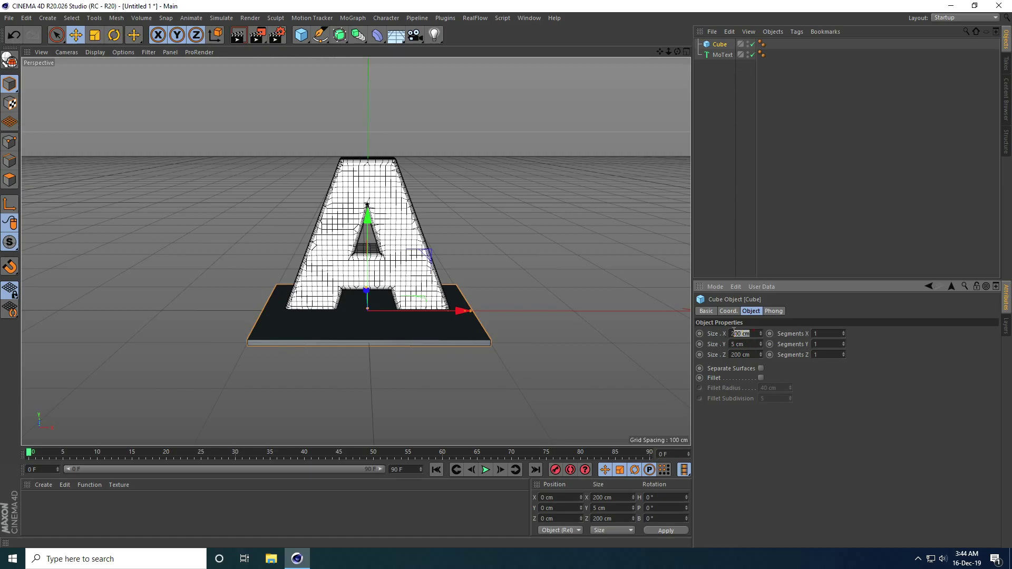
text(1000)
key(Tab)
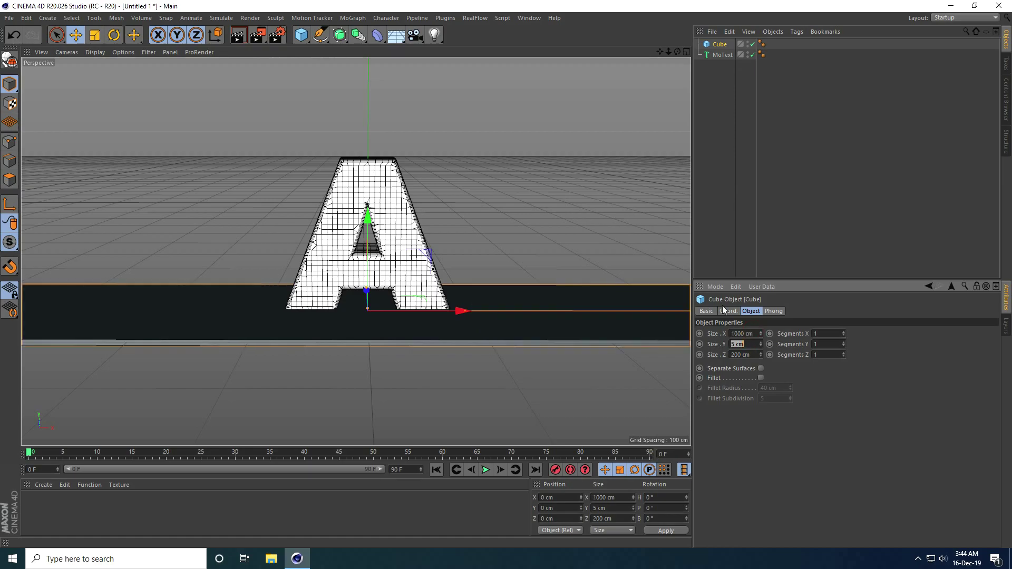
key(Tab)
text(100)
key(Return)
- In the front view, lower the floor slab to about -5.8 cm in Y so it lies just beneath the letter
middle_click(428, 330)
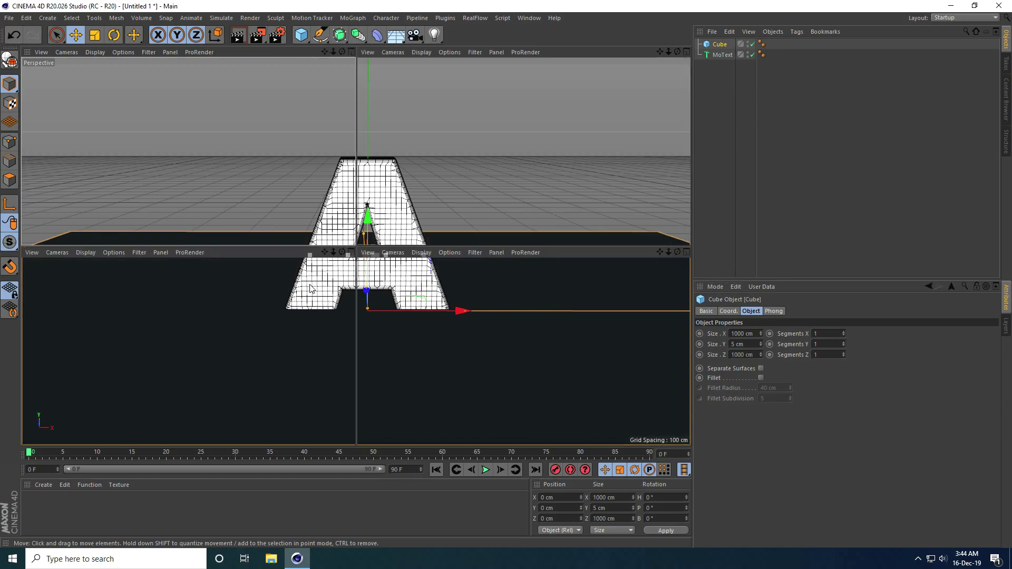
middle_click(428, 325)
scroll(390, 299, up, 10)
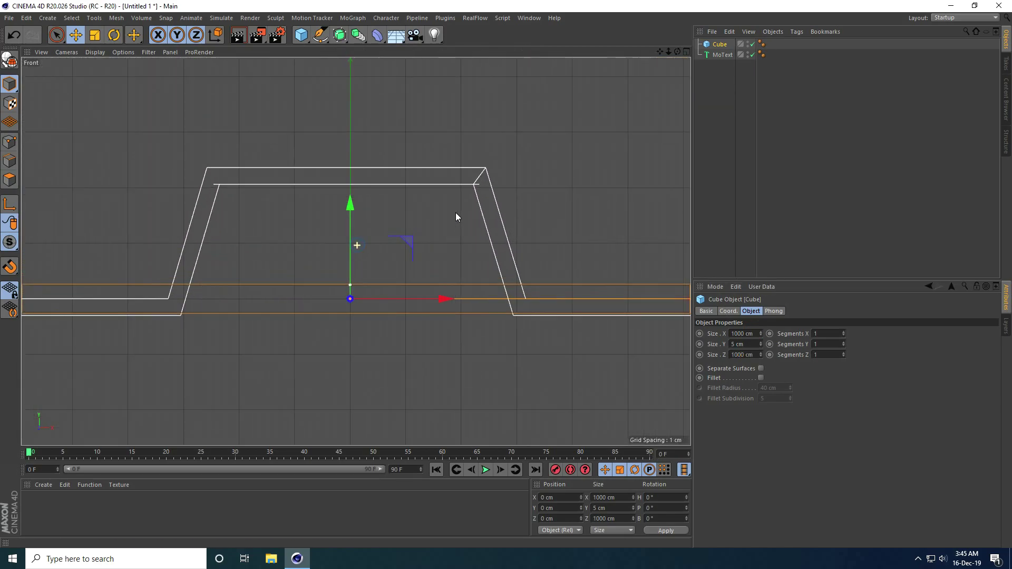
drag(349, 214, 349, 251)
middle_click(416, 305)
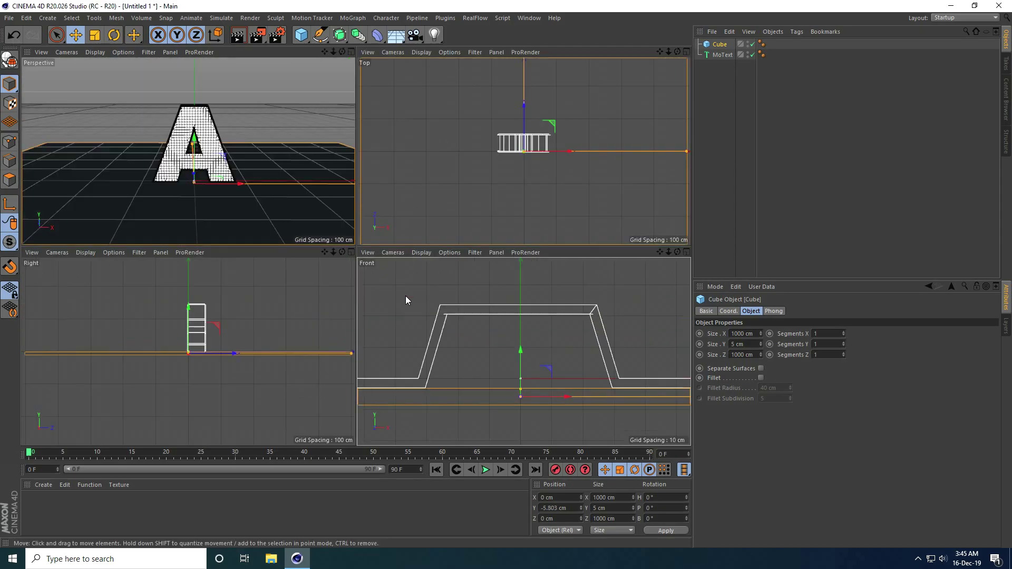
middle_click(239, 164)
- Create a RealFlow scene for the letter and floor slab
scroll(239, 164, down, 3)
mouse_move(400, 290)
alt+mouse_down()
mouse_move(529, 292)
mouse_move(390, 282)
alt+mouse_up()
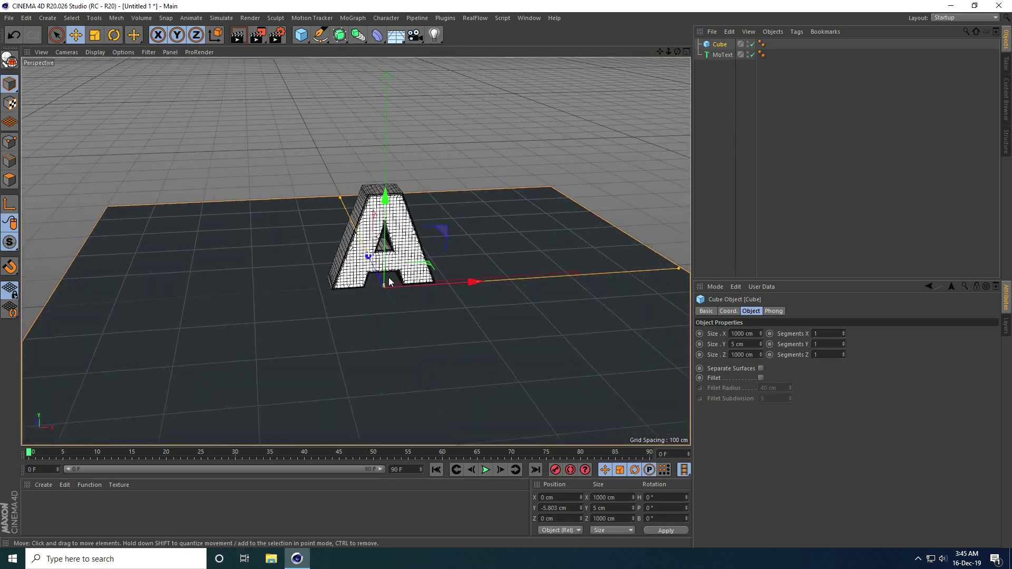
scroll(421, 230, up, 3)
scroll(422, 230, up, 5)
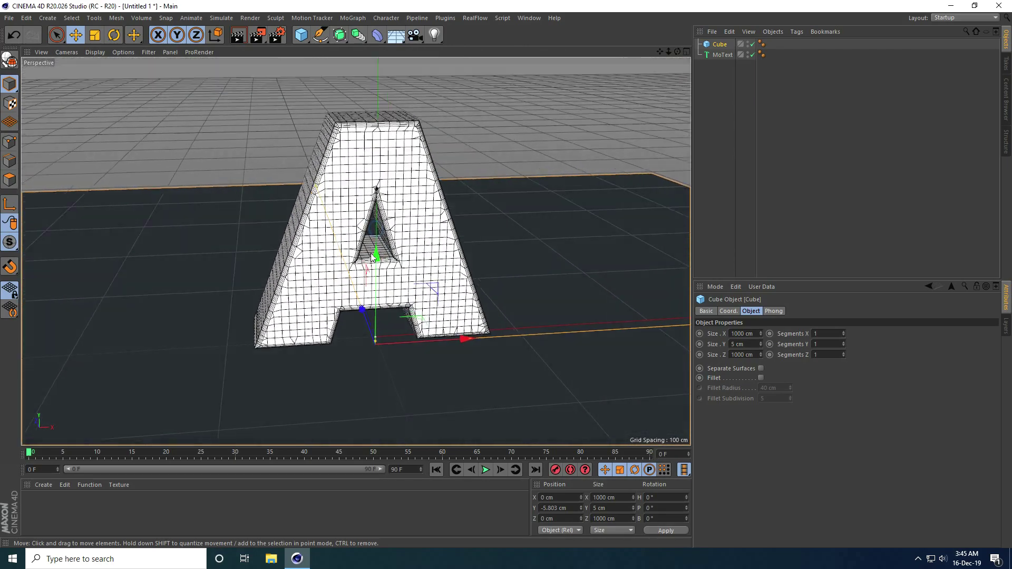
mouse_move(364, 241)
alt+mouse_down()
mouse_move(355, 234)
mouse_move(367, 237)
alt+mouse_up()
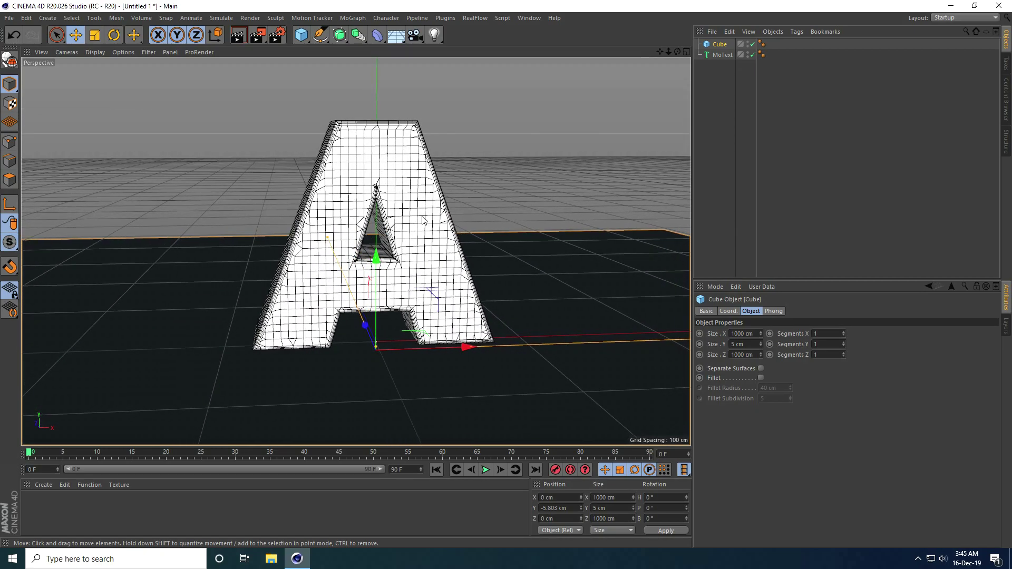
click(473, 18)
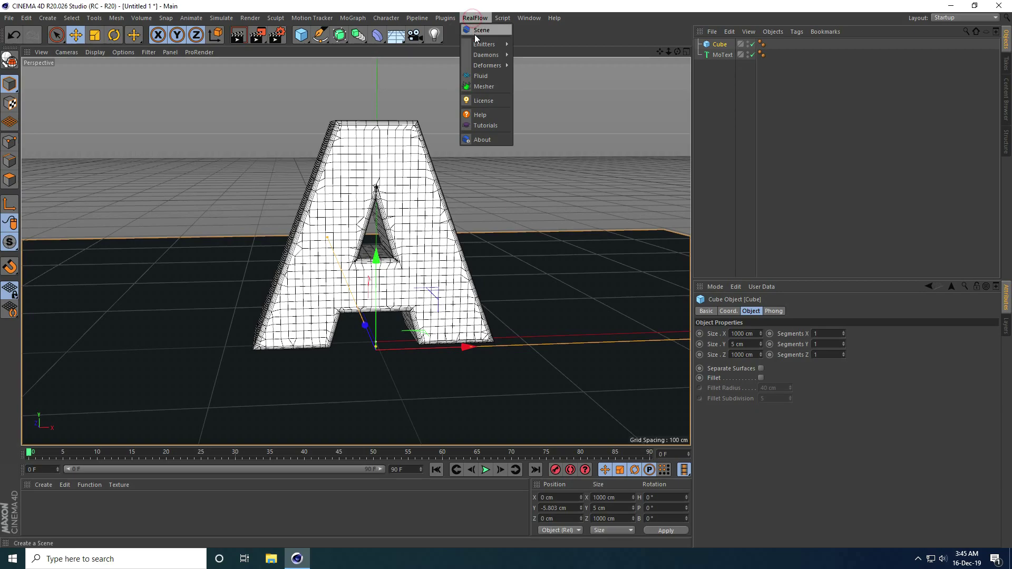
click(480, 30)
- Add a square RealFlow emitter and raise it to about 146.3 cm in Y, level with the letter's top
alt+drag(451, 187, 440, 181)
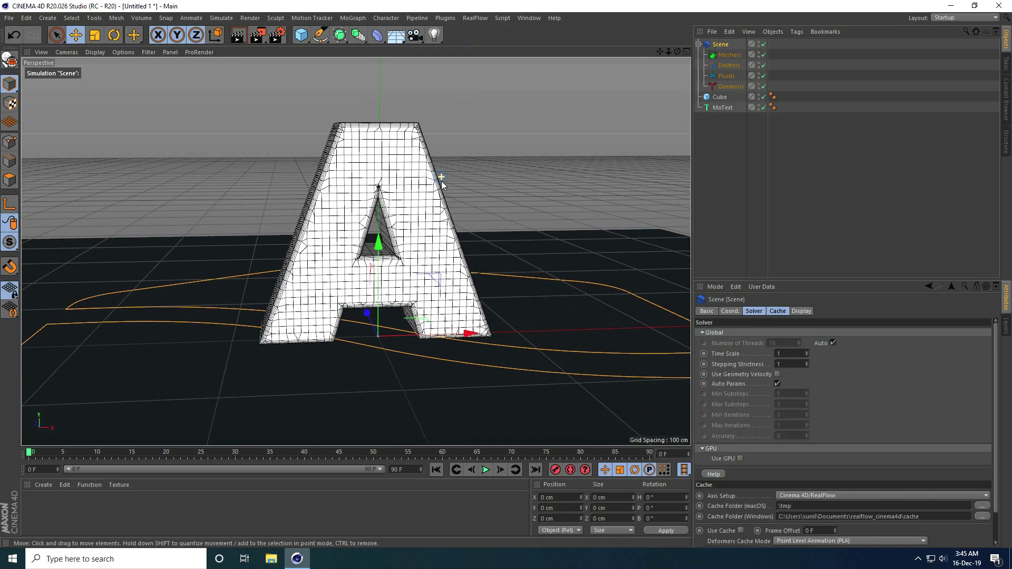
click(473, 17)
mouse_move(474, 42)
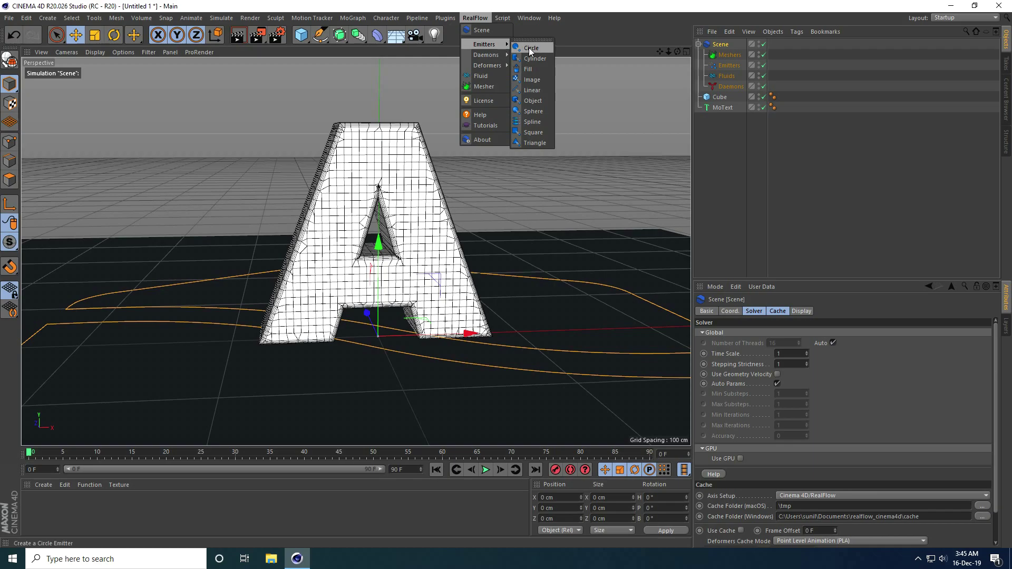
click(535, 134)
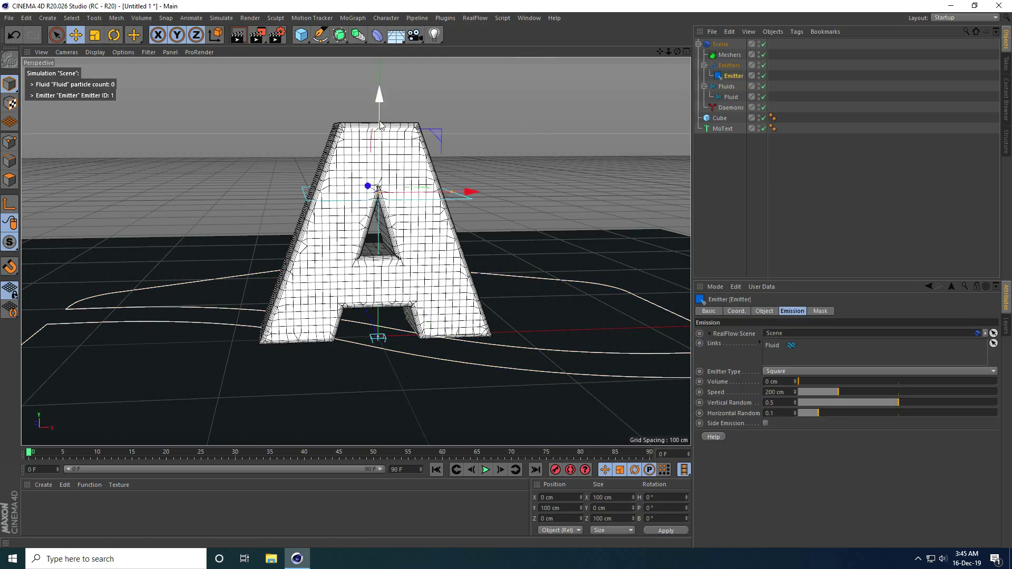
drag(378, 98, 378, 42)
scroll(367, 115, up, 6)
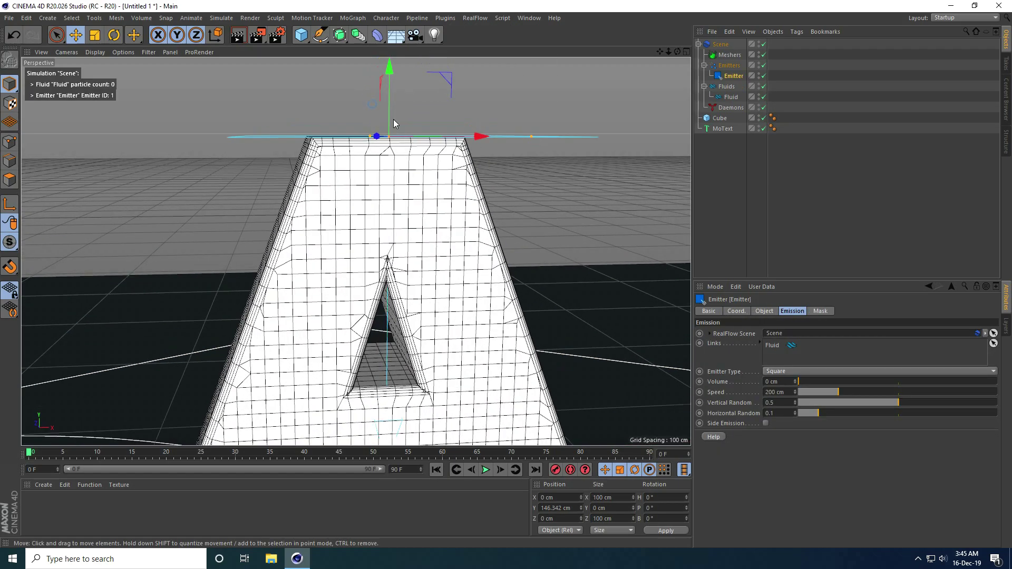
- In the top view, move the square emitter over the letter and set its Z position to 30 cm
alt+drag(402, 182, 512, 165)
middle_click(511, 165)
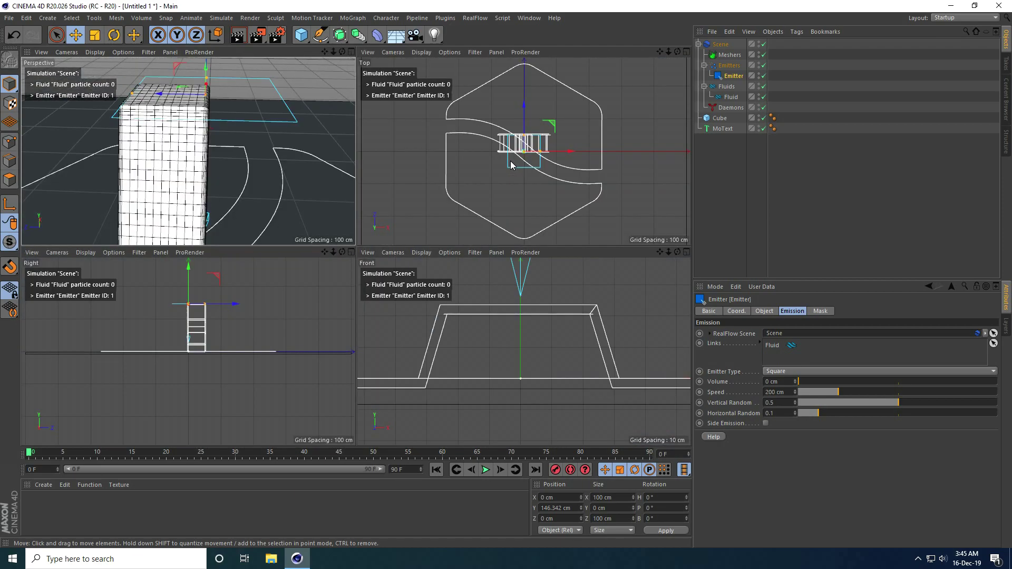
middle_click(489, 157)
scroll(384, 219, up, 5)
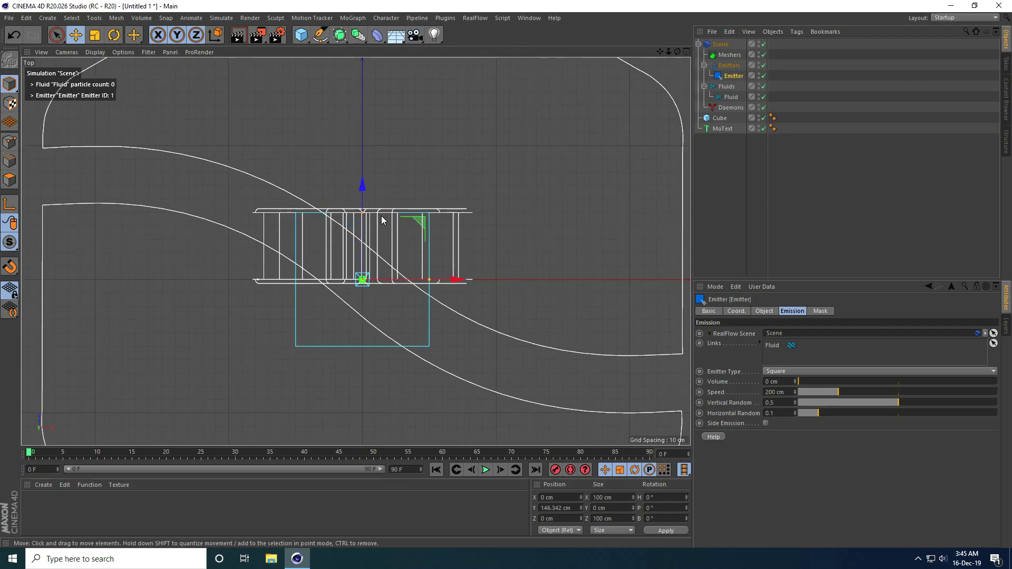
drag(363, 188, 366, 149)
double_click(551, 518)
text(30)
key(Return)
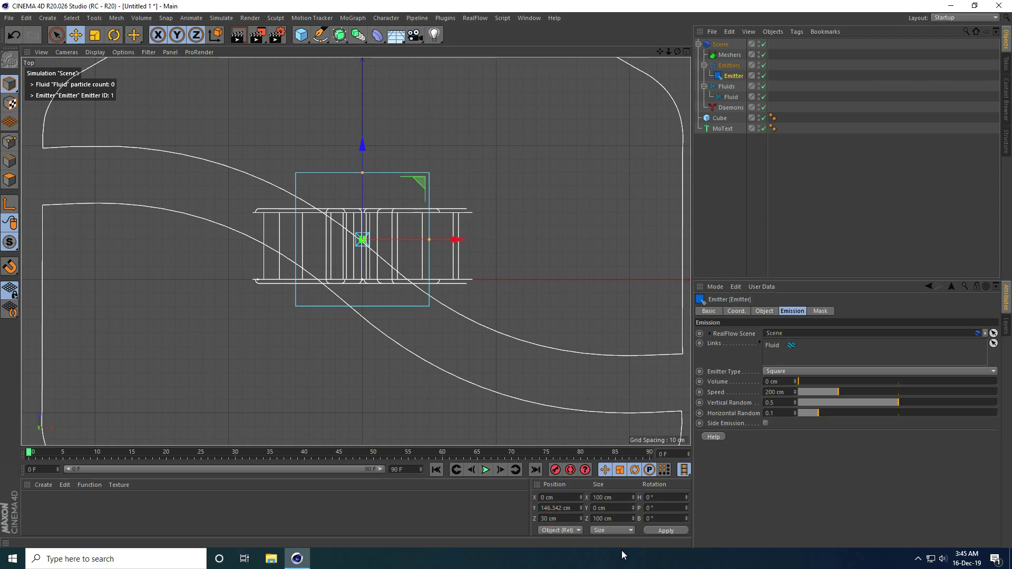
- Set the emitter's width and depth to 40 cm each
click(763, 311)
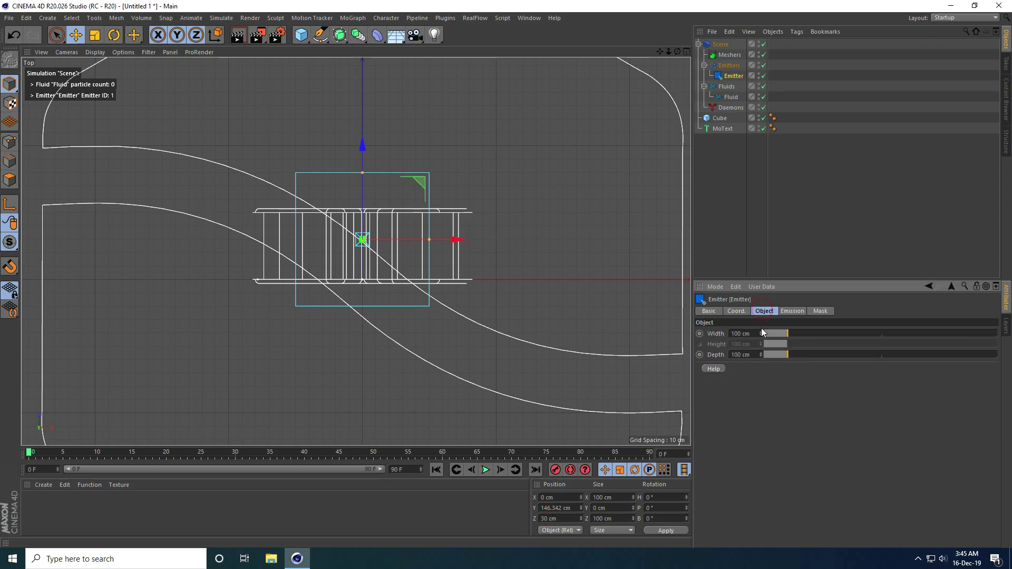
scroll(355, 246, up, 5)
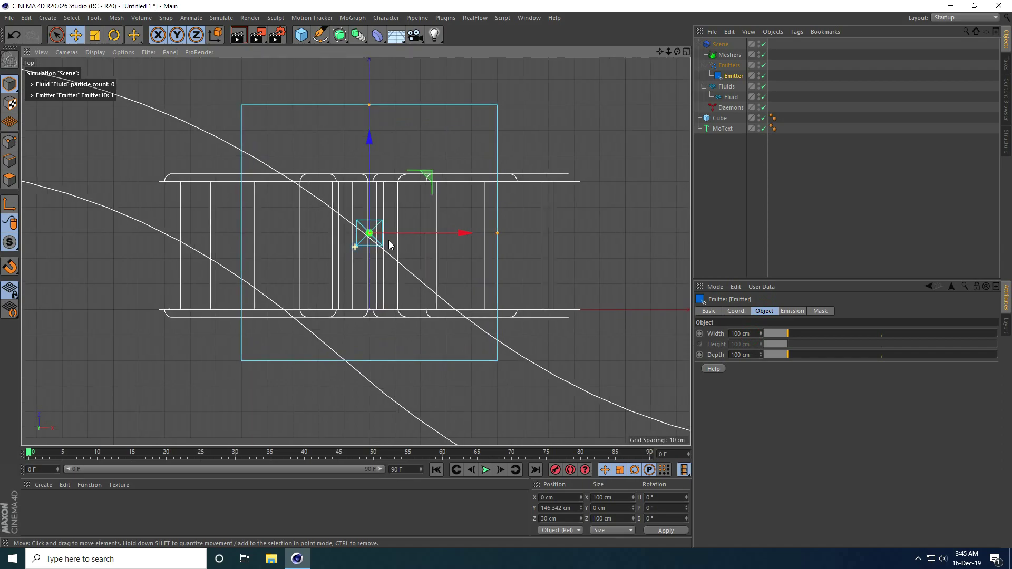
double_click(759, 336)
text(40)
key(Return)
key(Tab)
text(40)
key(Return)
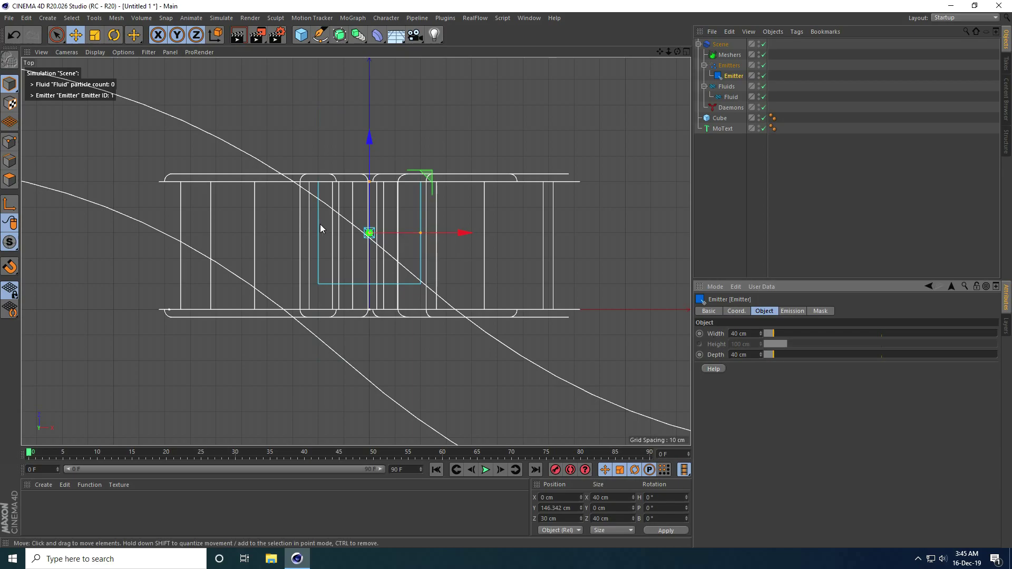
- Shift the emitter to about 25.2 cm in Z so it sits centred within the letter's depth
scroll(386, 225, up, 3)
drag(363, 168, 363, 188)
middle_click(363, 188)
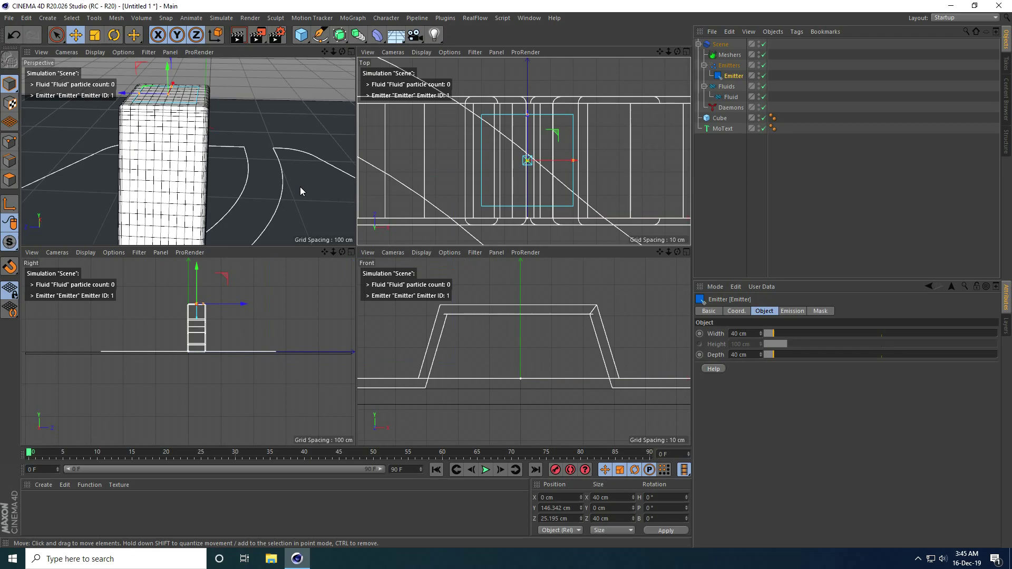
middle_click(237, 182)
alt+drag(409, 222, 265, 239)
middle_click(269, 245)
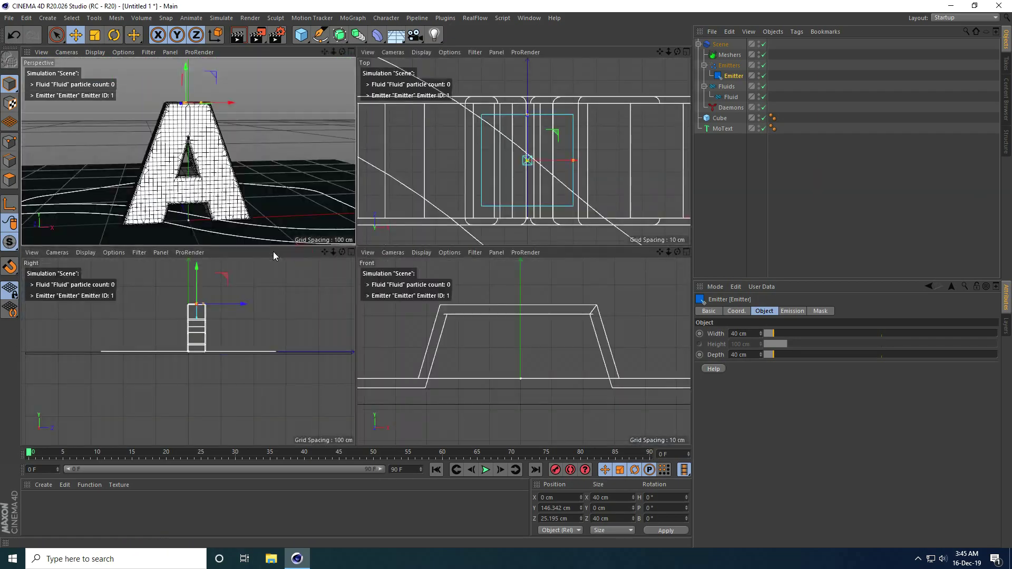
- In the front view, lower the emitter to about 141.8 cm in Y so it lies just inside the letter's top
middle_click(464, 318)
scroll(372, 301, down, 3)
scroll(373, 289, up, 6)
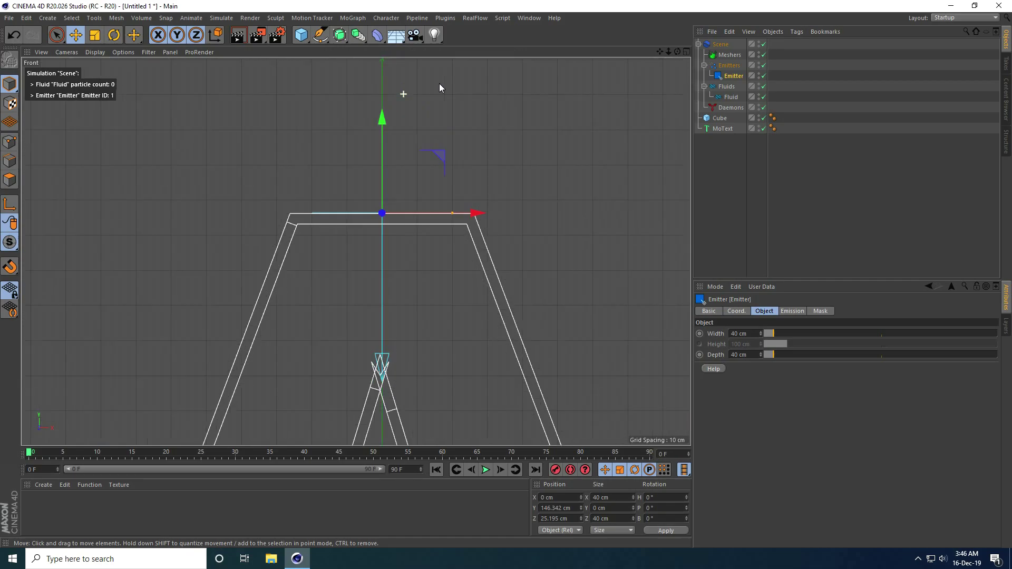
scroll(421, 92, up, 1)
drag(380, 134, 379, 183)
middle_click(420, 294)
middle_click(204, 167)
scroll(366, 170, up, 3)
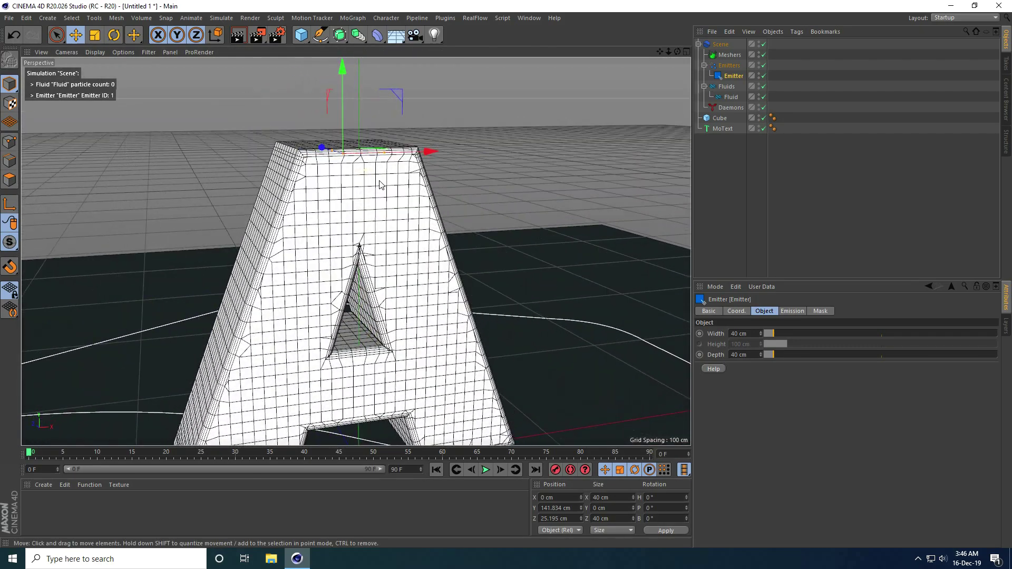
- Add a Display tag to the letter with its shading mode enabled and set to Lines
click(721, 129)
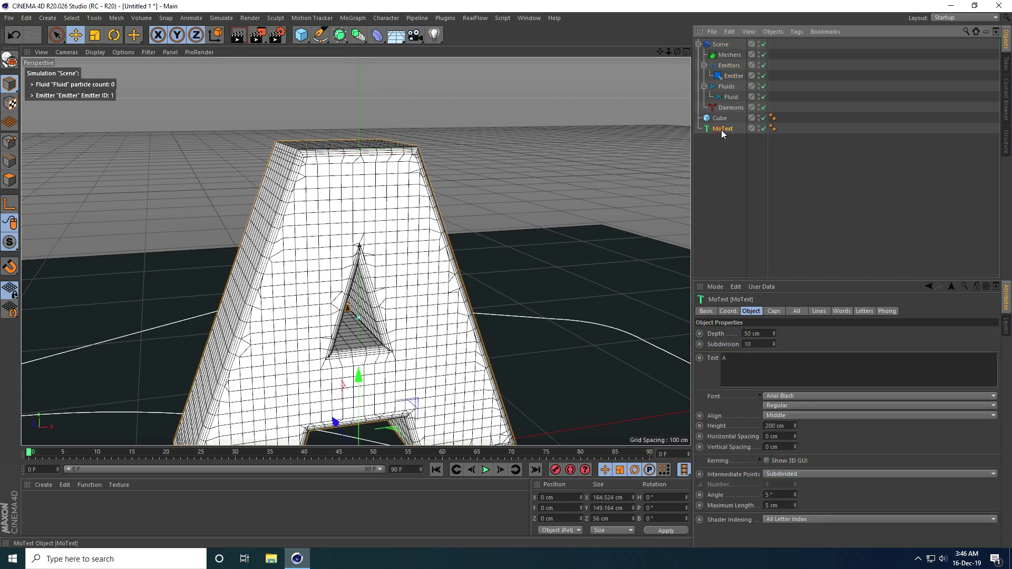
right_click(719, 129)
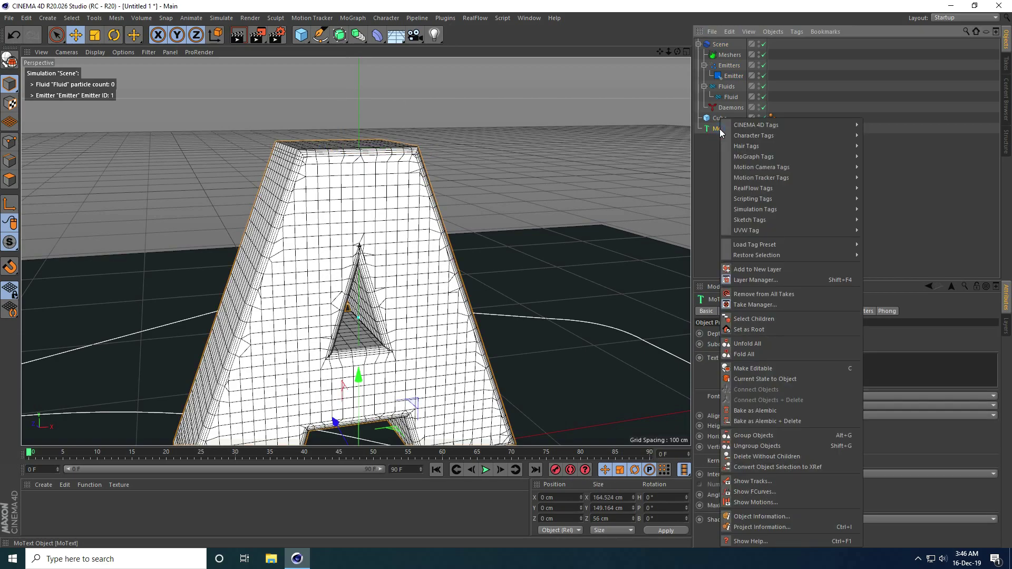
mouse_move(757, 125)
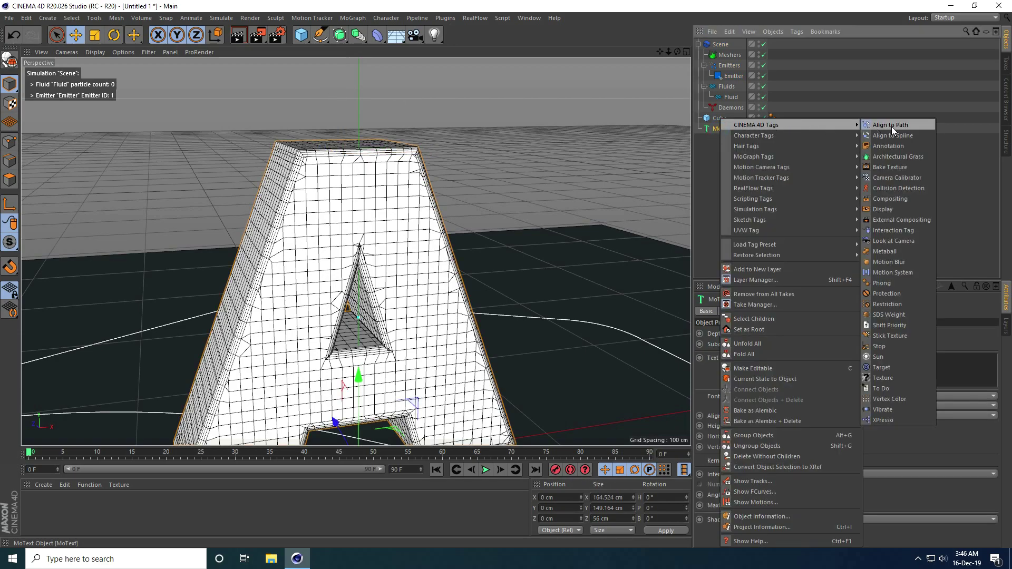
click(892, 209)
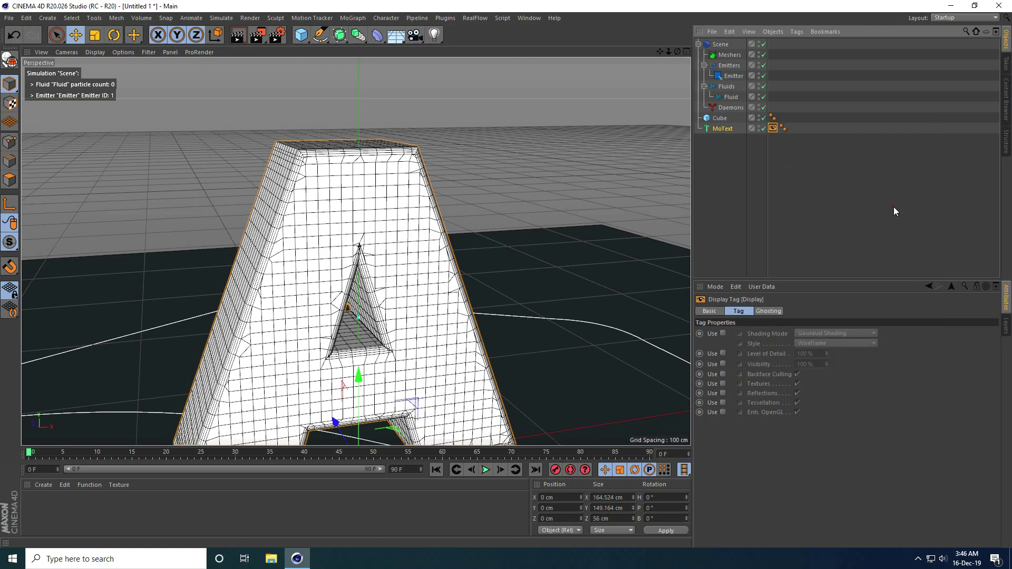
click(722, 333)
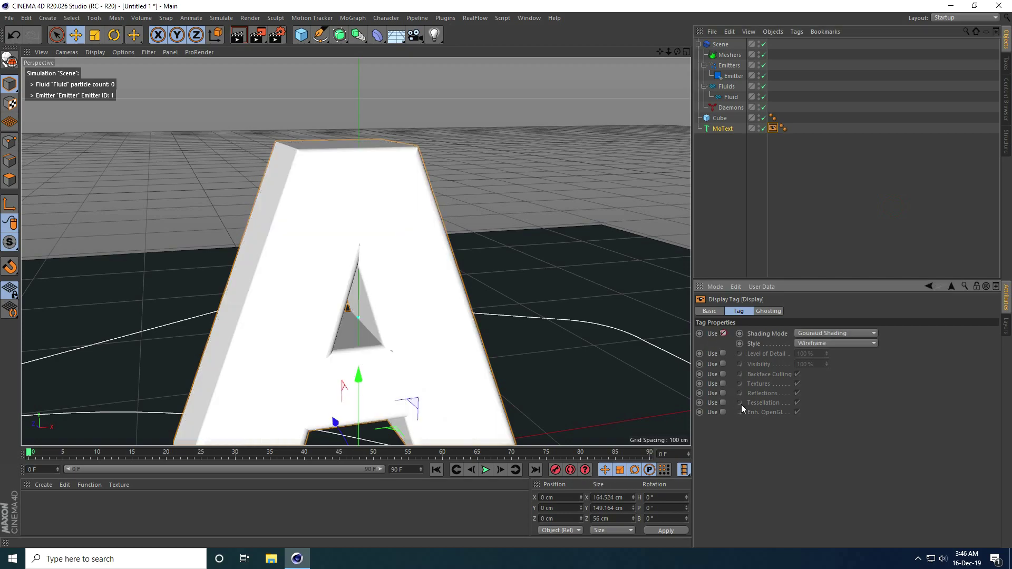
click(821, 333)
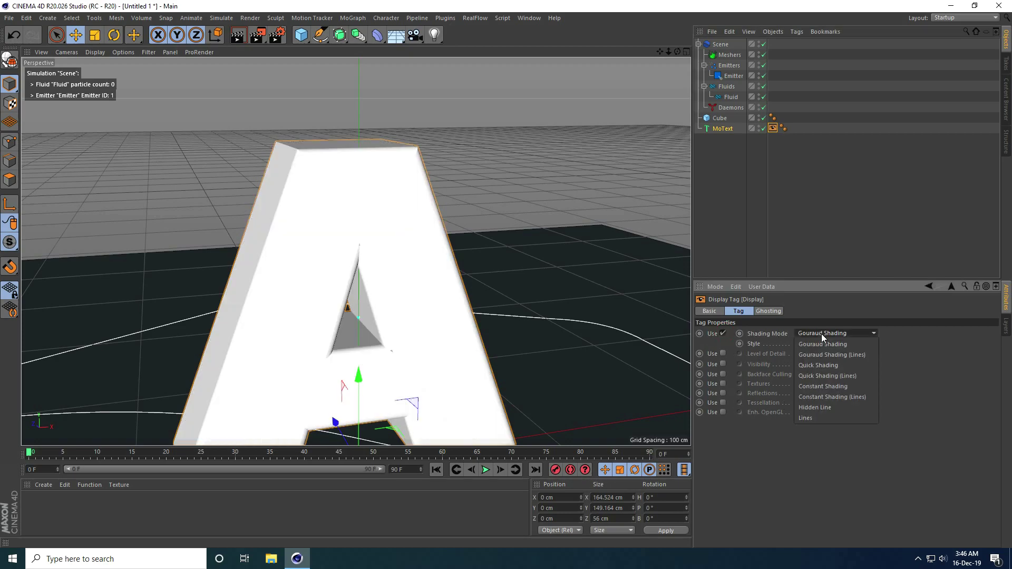
click(807, 419)
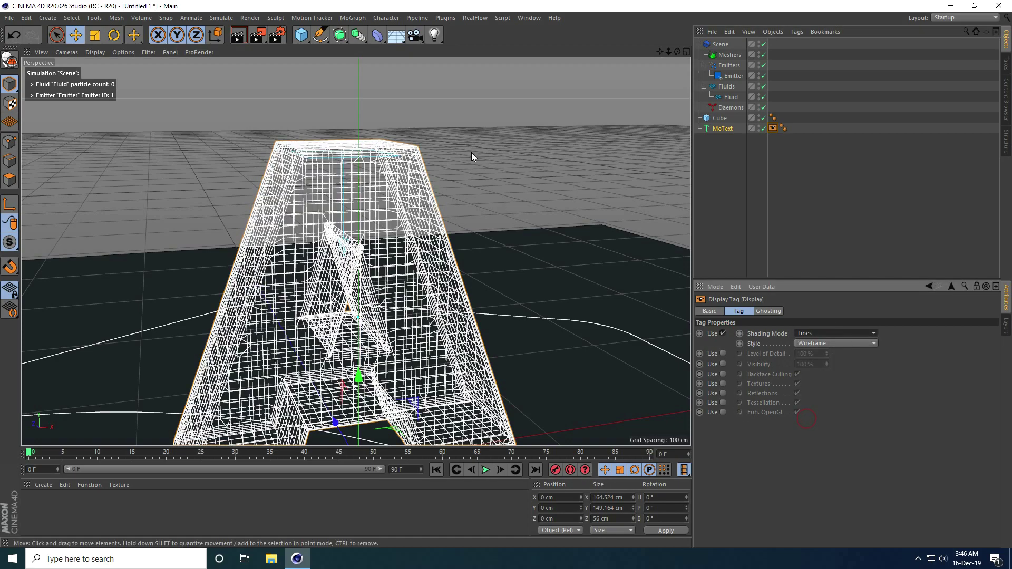
click(471, 153)
alt+drag(362, 165, 359, 210)
alt+right_drag(358, 211, 442, 412)
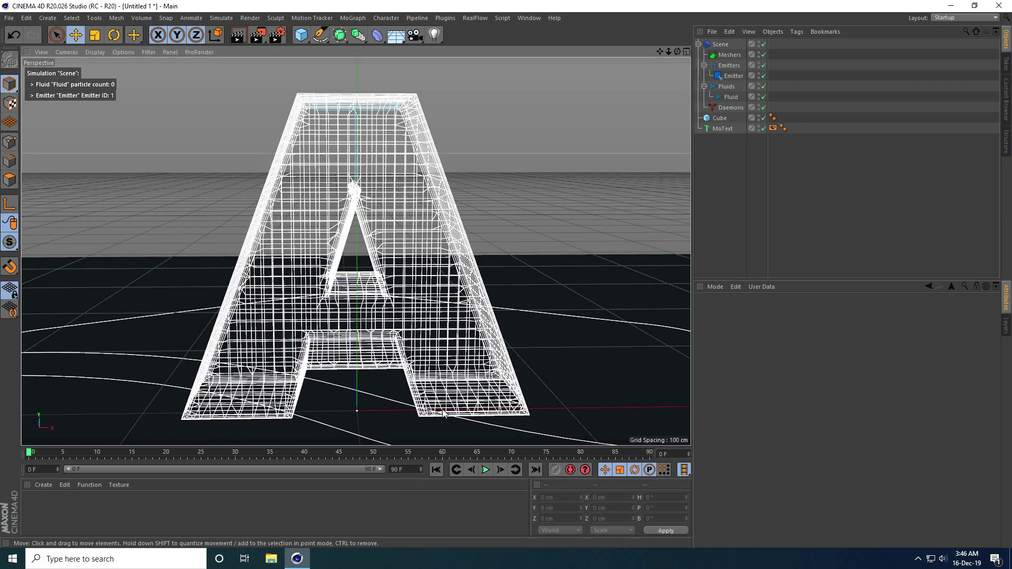
- Play the fluid simulation briefly, and extend the timeline and its preview range to 500 frames
click(486, 470)
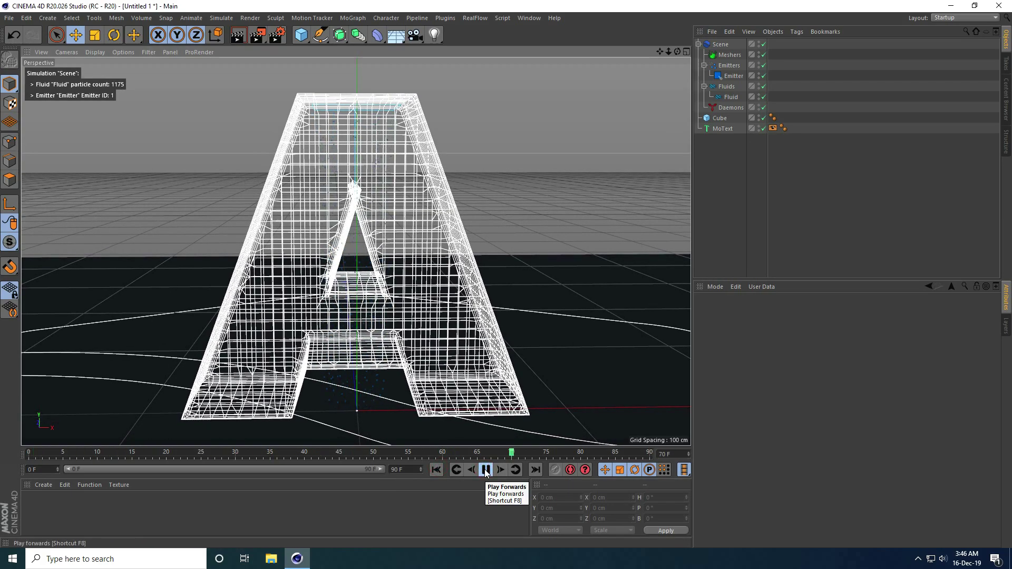
click(485, 470)
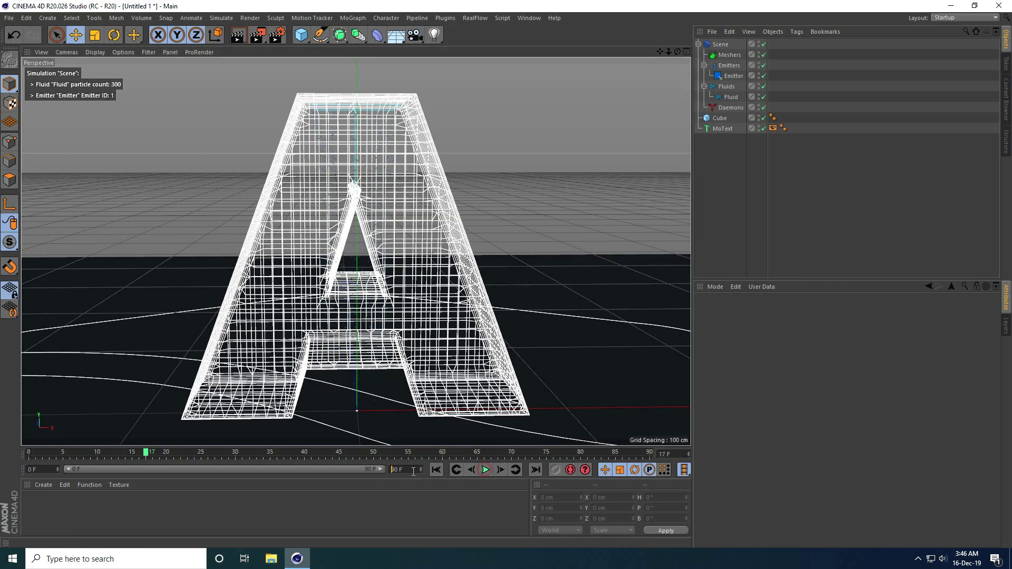
text(500)
key(Return)
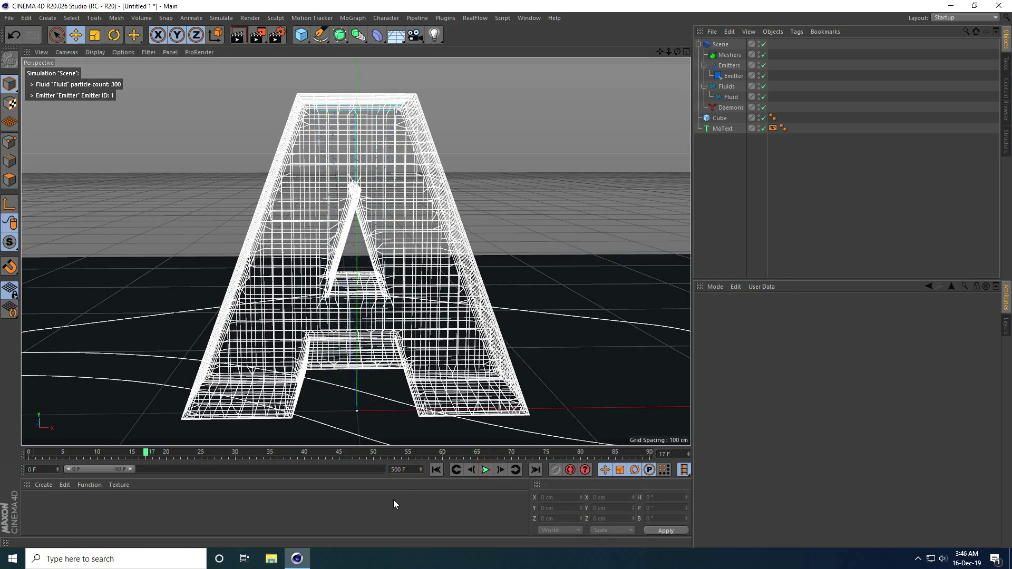
double_click(99, 467)
- Set the fluid's particle display size to 5, replay the simulation from the start and return to frame 0
alt+middle_drag(604, 228, 584, 226)
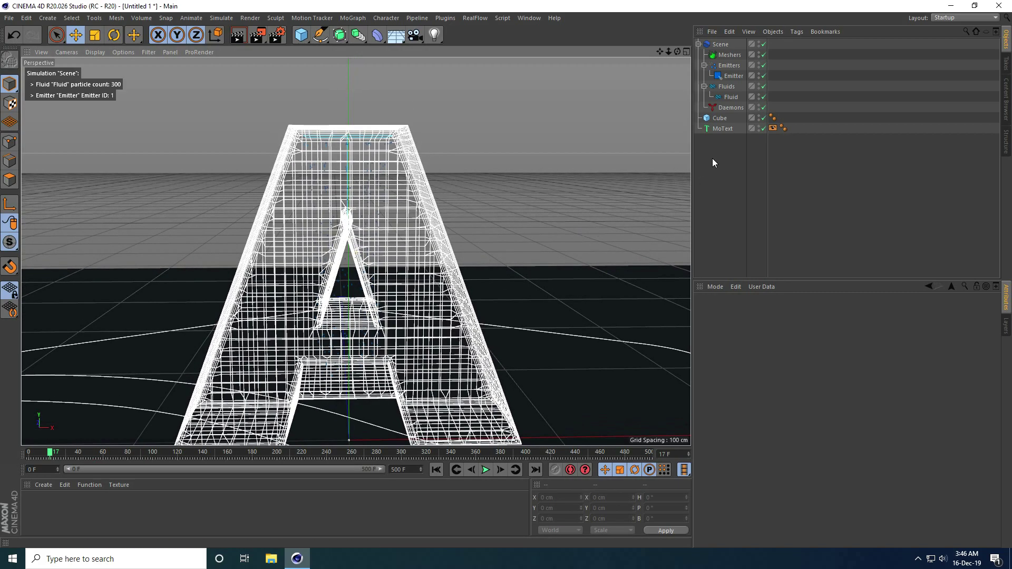
click(729, 98)
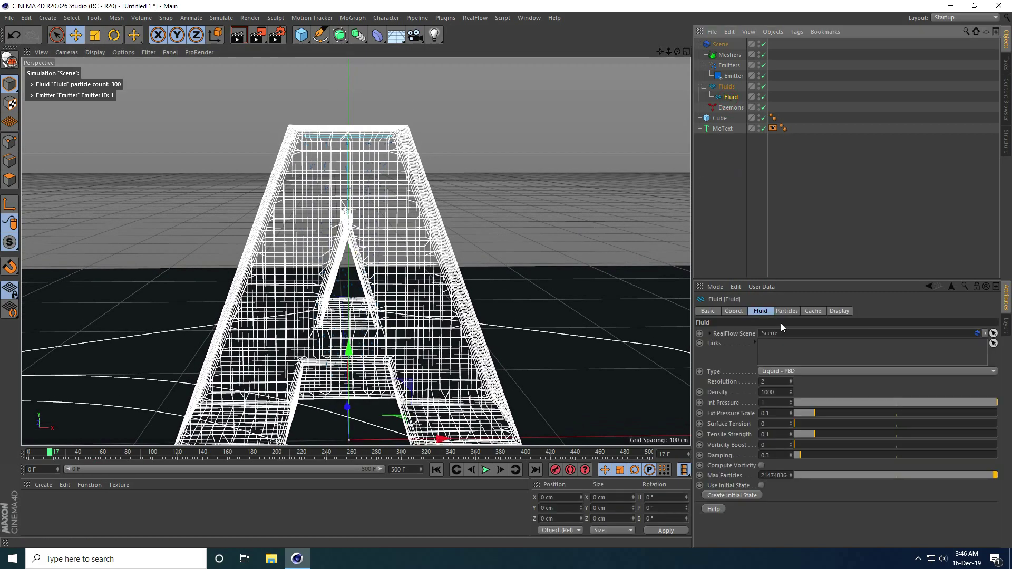
click(838, 311)
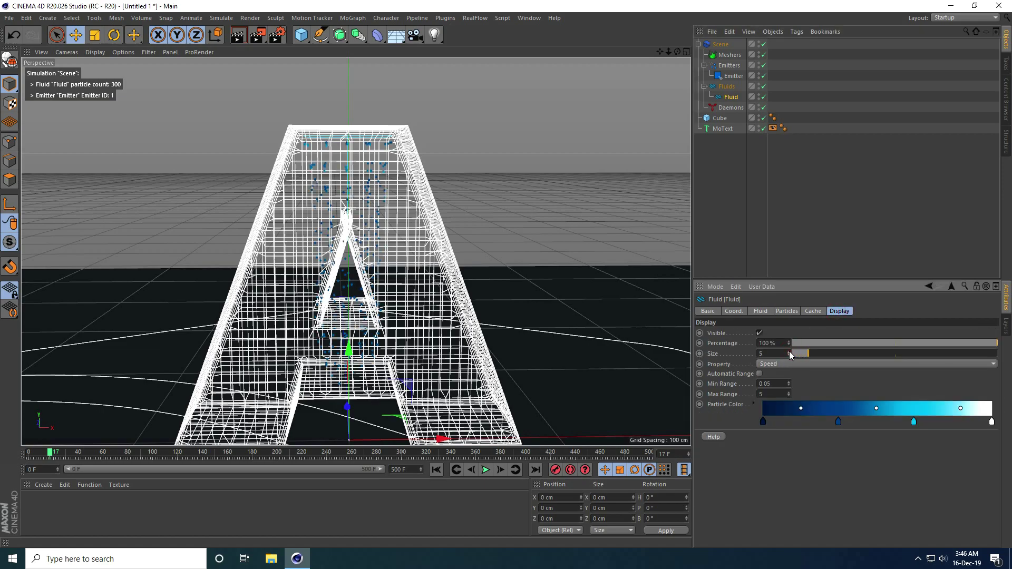
click(436, 470)
click(485, 470)
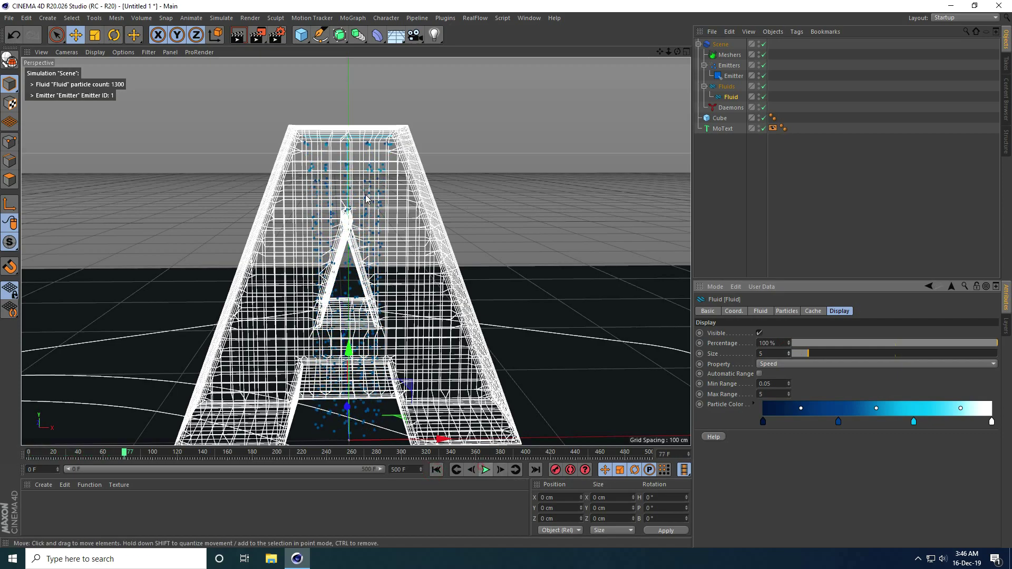
click(484, 470)
click(436, 470)
- Add a RealFlow Collider tag to the letter
click(721, 129)
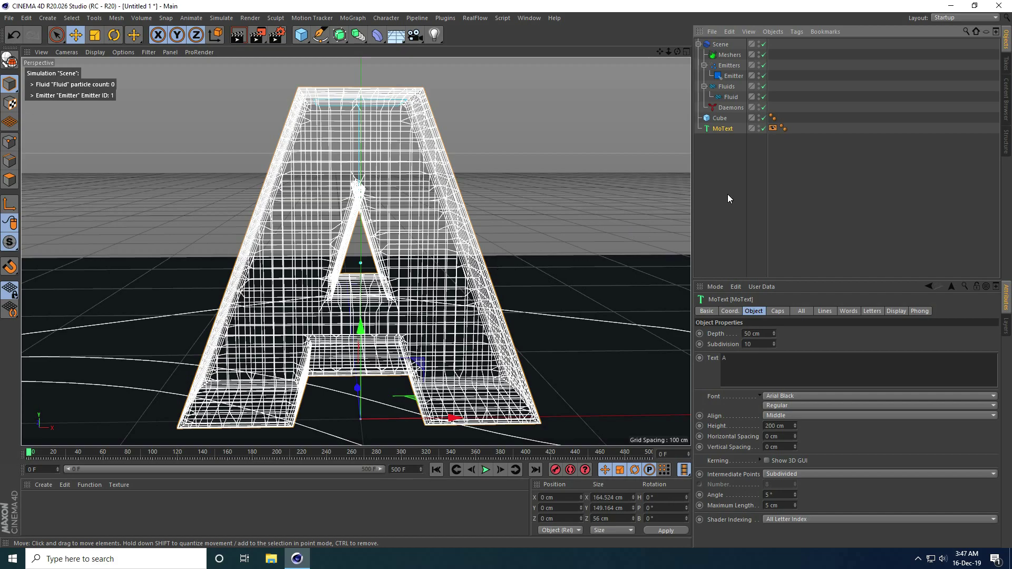
right_click(718, 129)
mouse_move(749, 188)
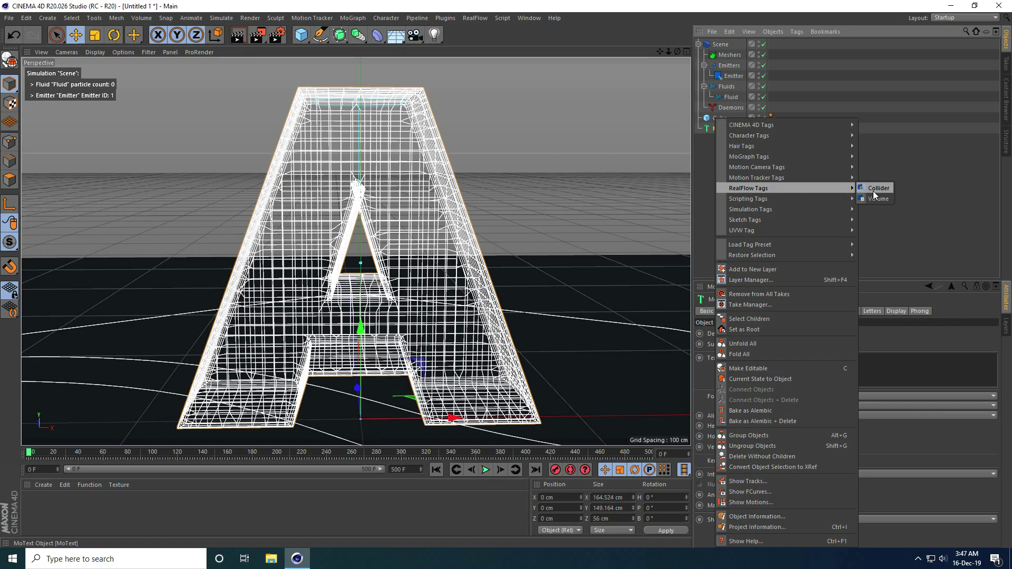
click(873, 190)
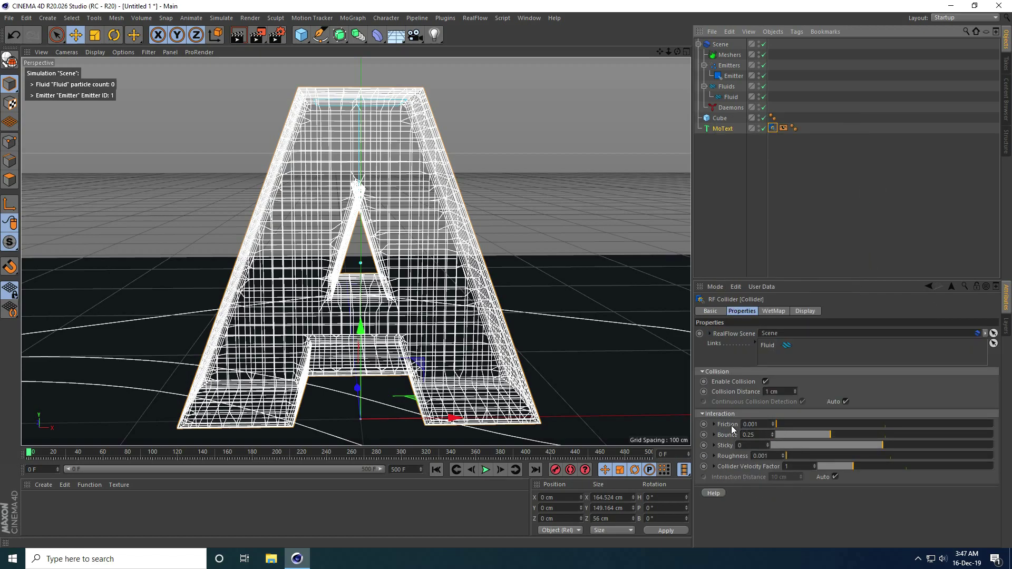
- Set the letter collider's friction to 0.5 and its bounce to 1
click(765, 424)
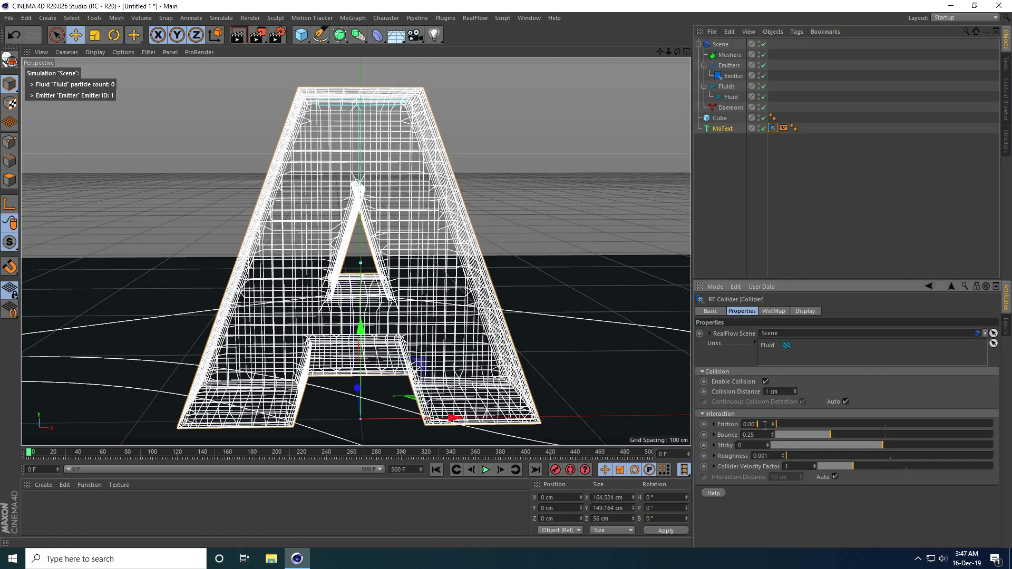
text(0.5)
key(Return)
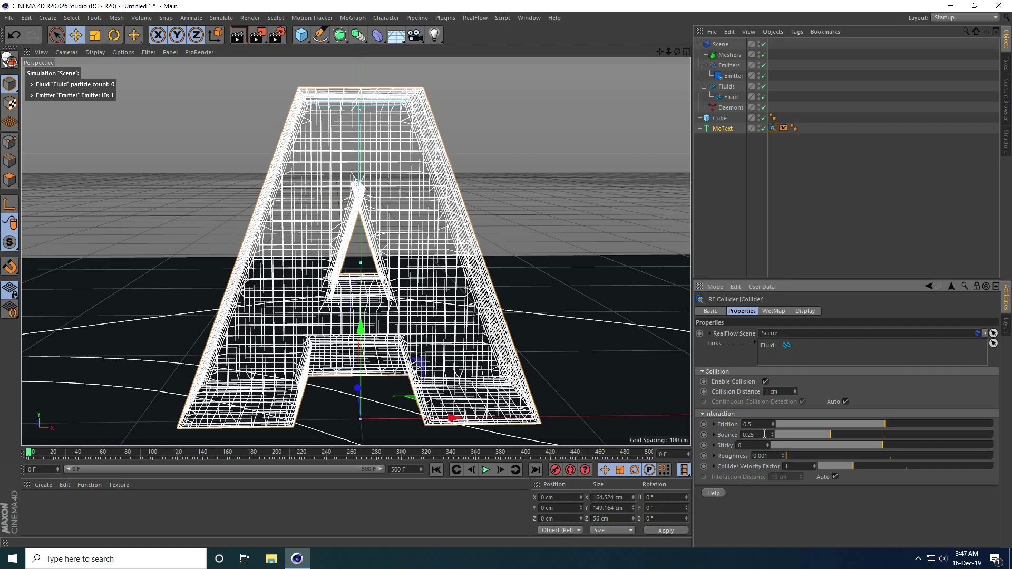
text(1)
key(Return)
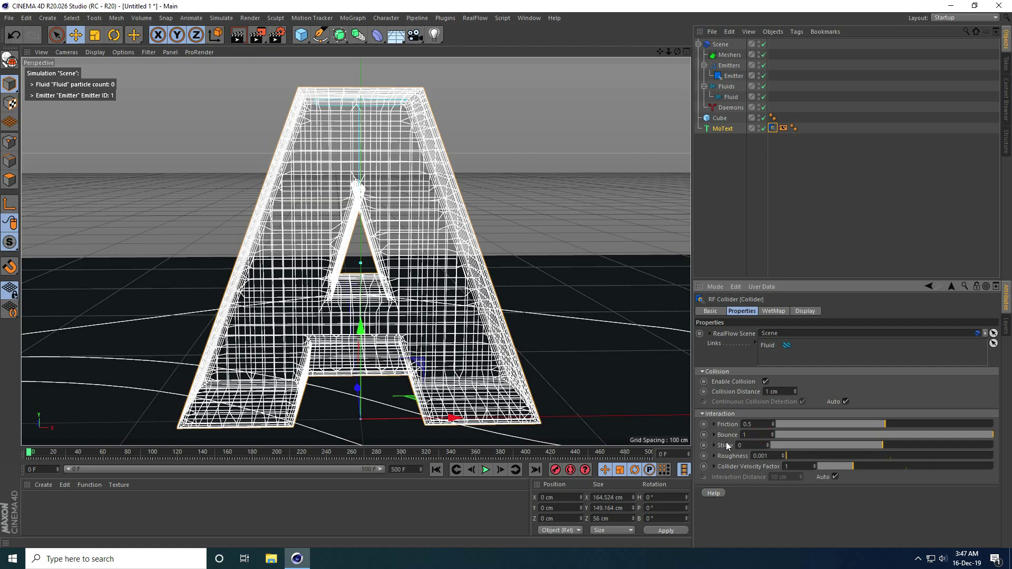
- Add a RealFlow Collider tag to the cube that serves as the floor slab
click(719, 118)
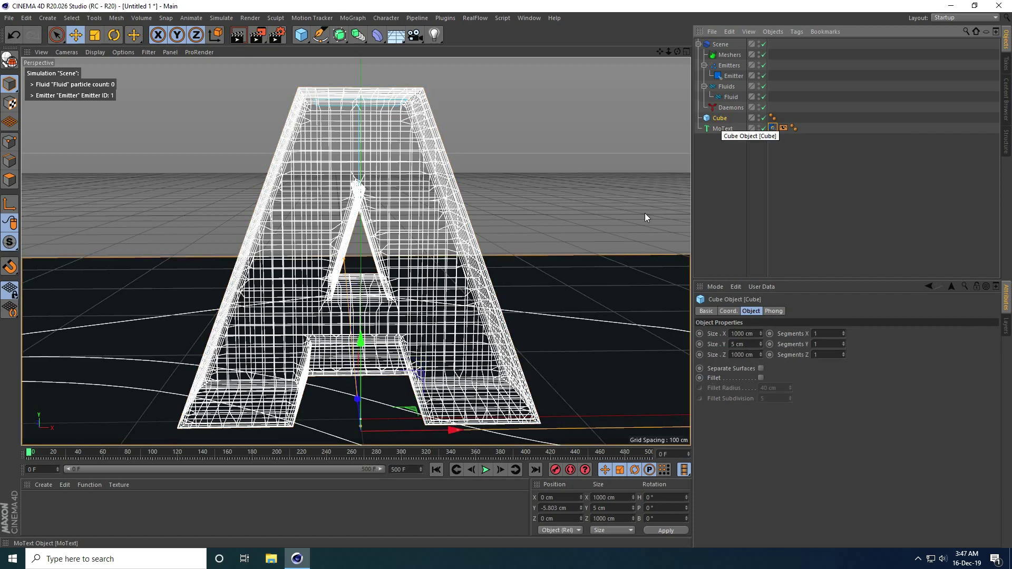
right_click(719, 118)
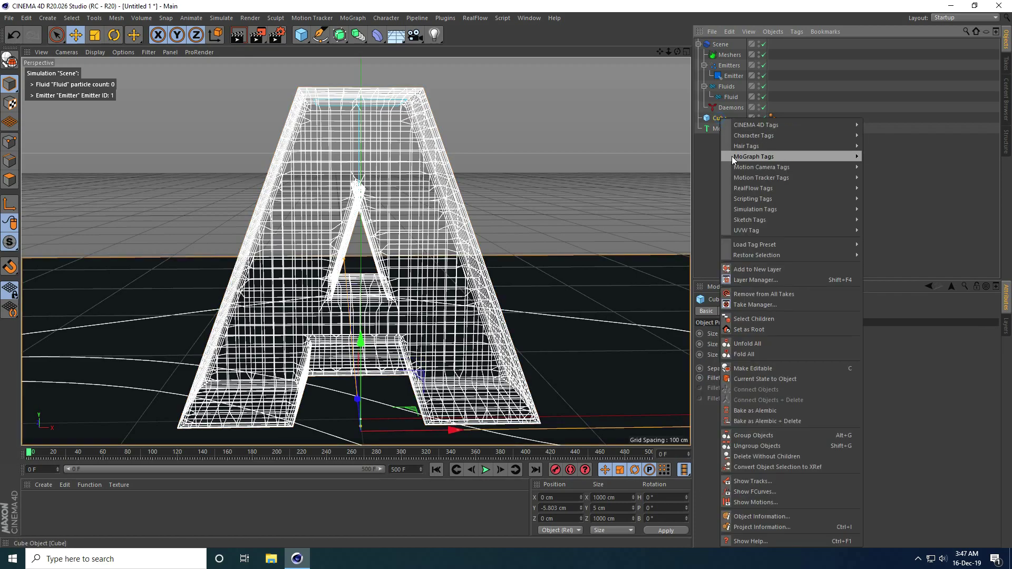
mouse_move(753, 188)
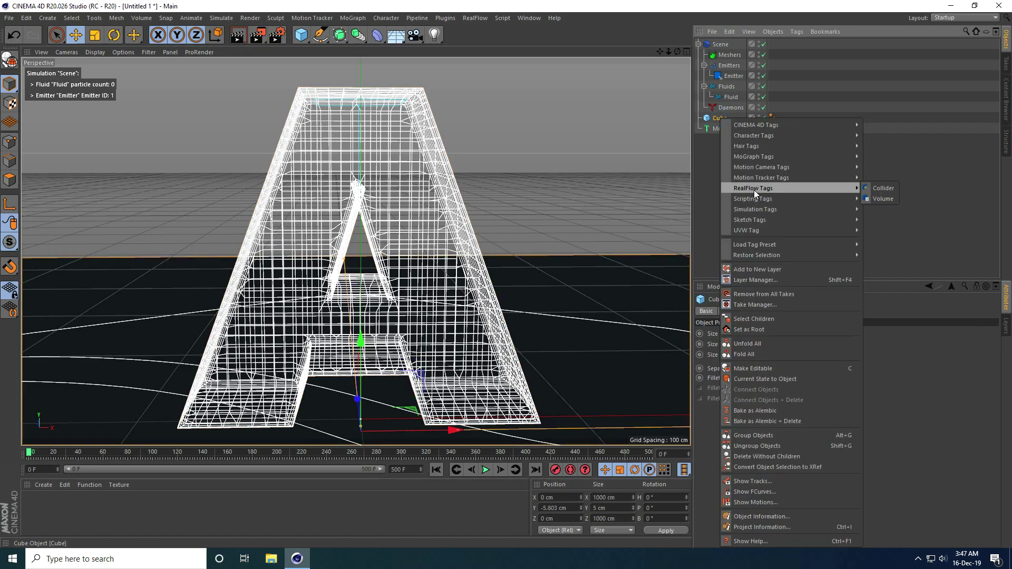
click(881, 189)
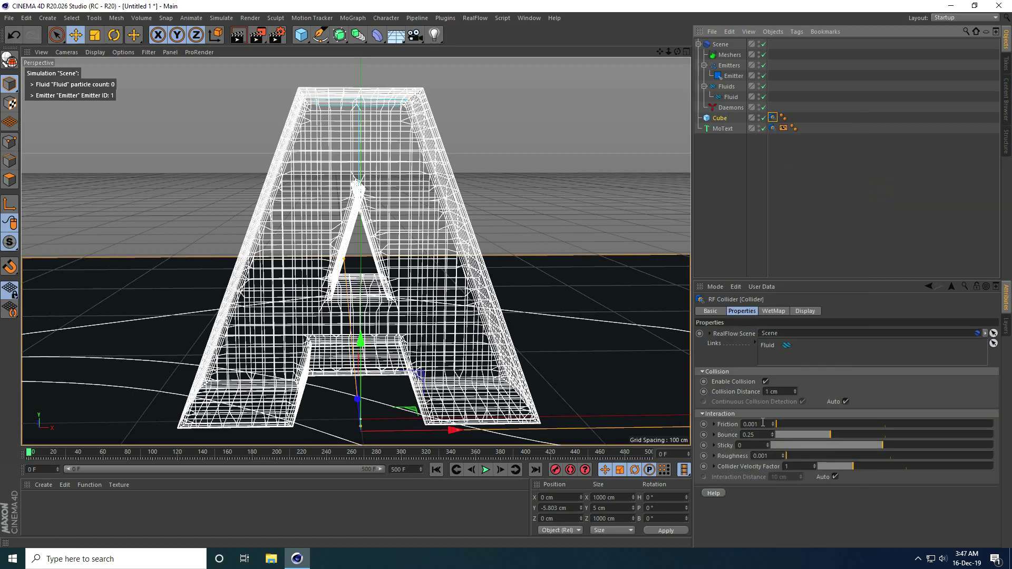
- Set both the friction and the bounce of the floor slab's collider to 0.5
drag(762, 423, 713, 423)
text(0.5)
key(Return)
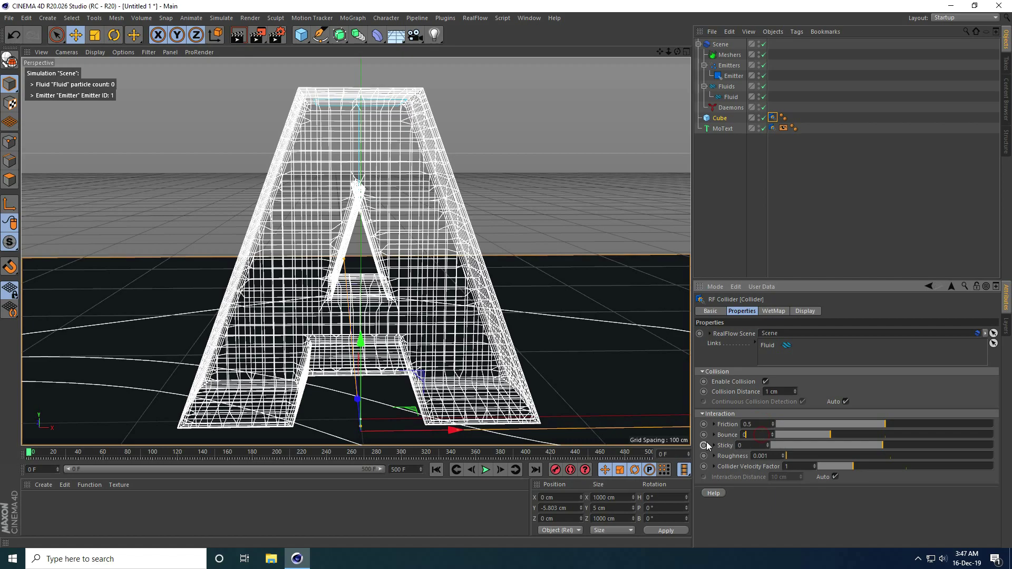
key(Return)
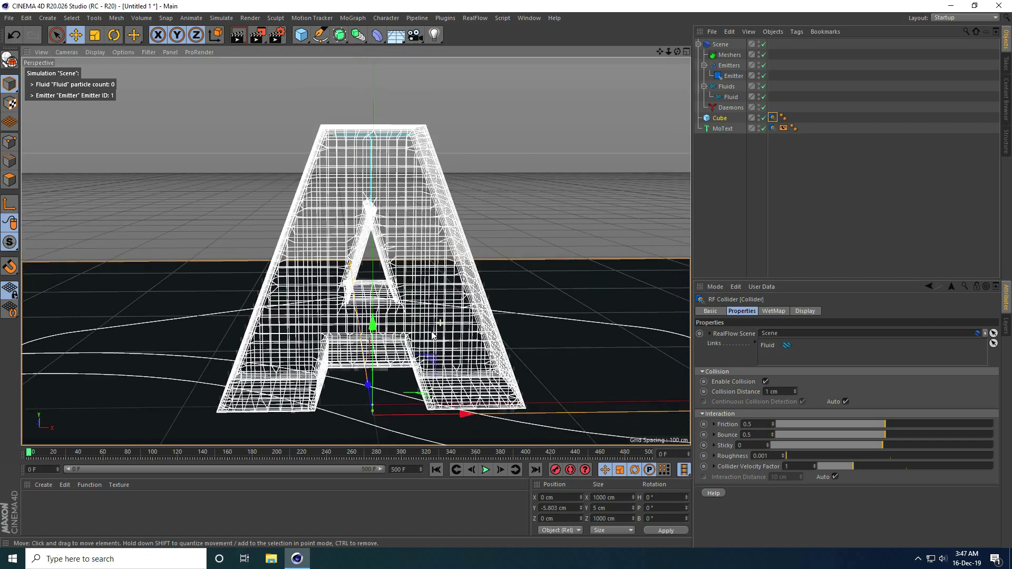
- Play the simulation to about frame 340 to check the particles inside the letter, stop it and return to frame 0
click(485, 470)
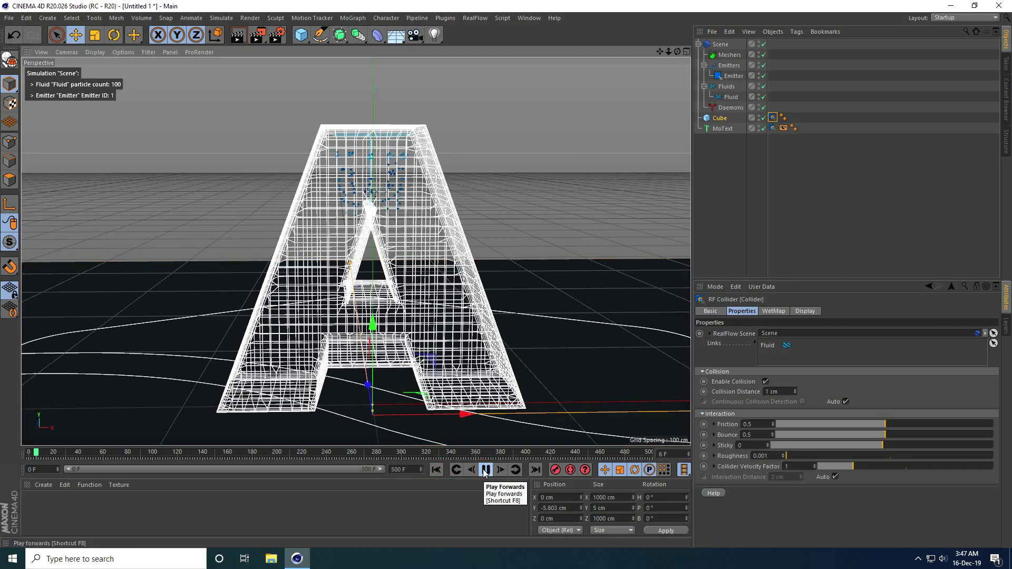
scroll(369, 308, up, 3)
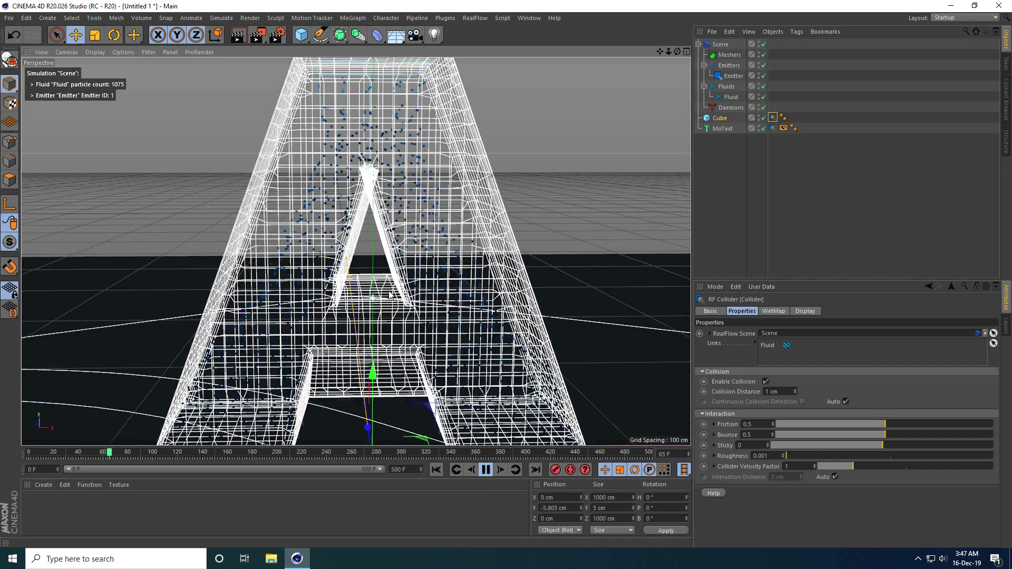
scroll(363, 297, down, 1)
scroll(363, 296, up, 1)
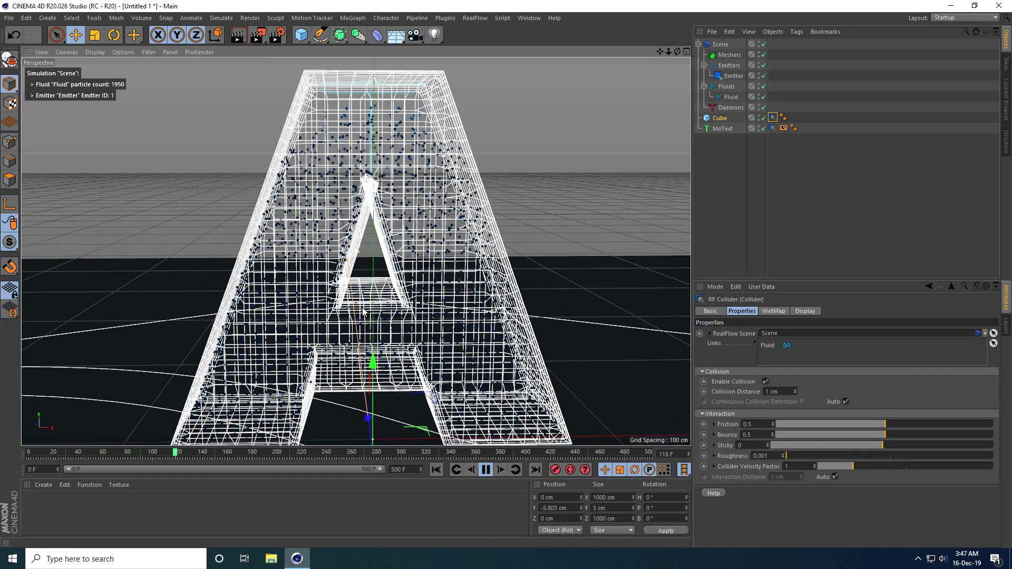
right_click(369, 262)
key(Escape)
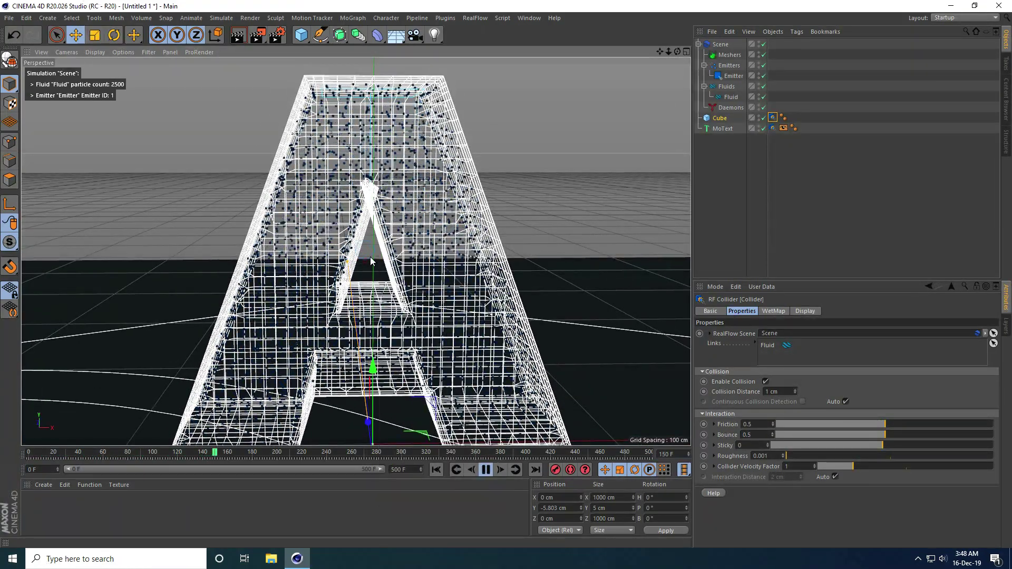
scroll(369, 257, down, 2)
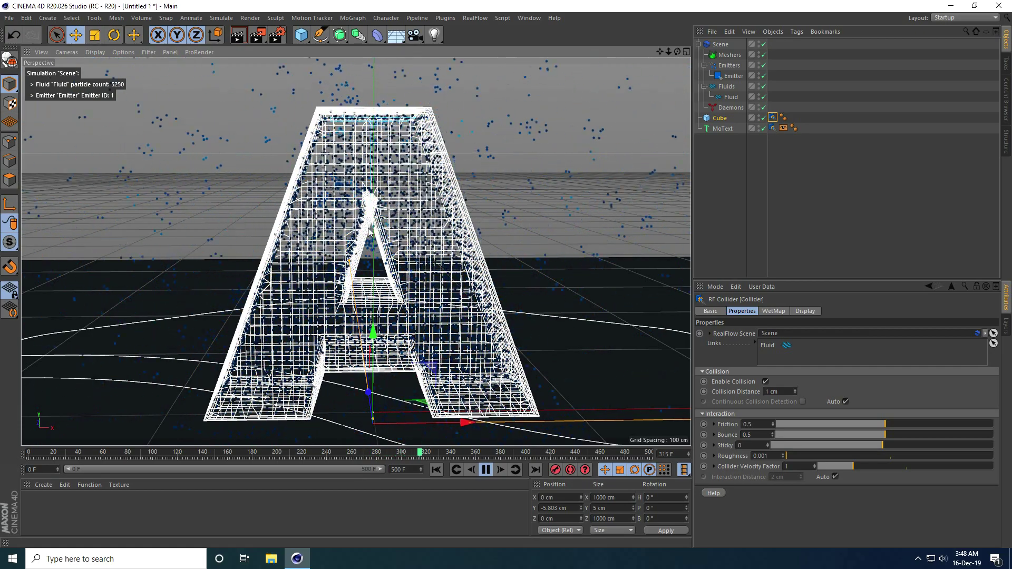
click(486, 469)
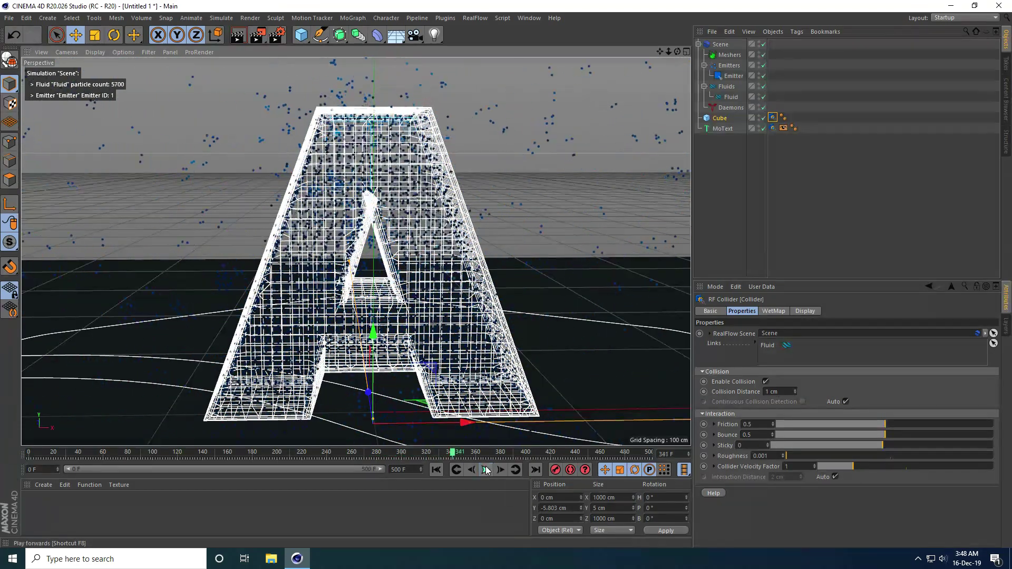
click(435, 470)
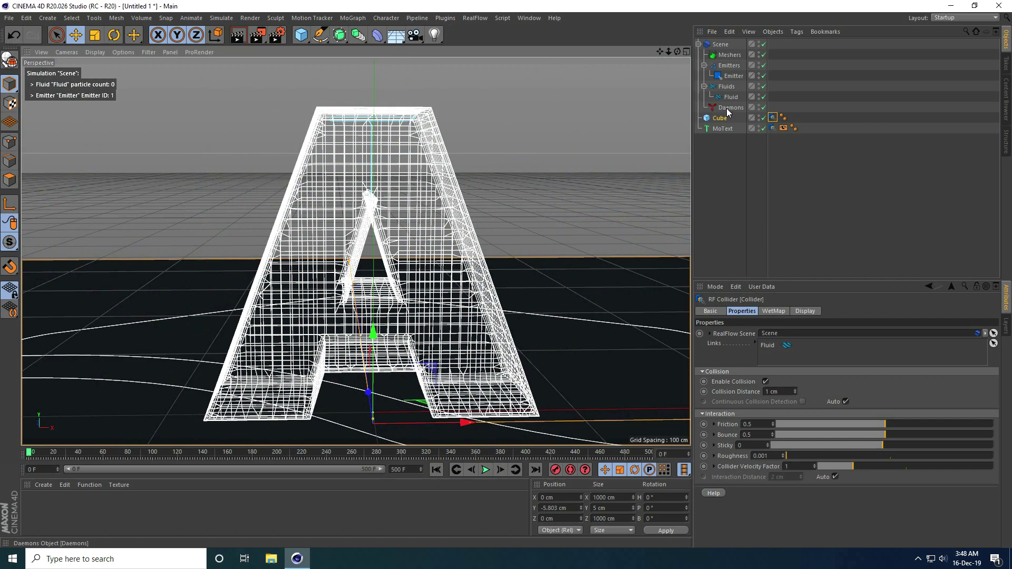
- Set the square emitter's emission speed to 50 cm
click(733, 77)
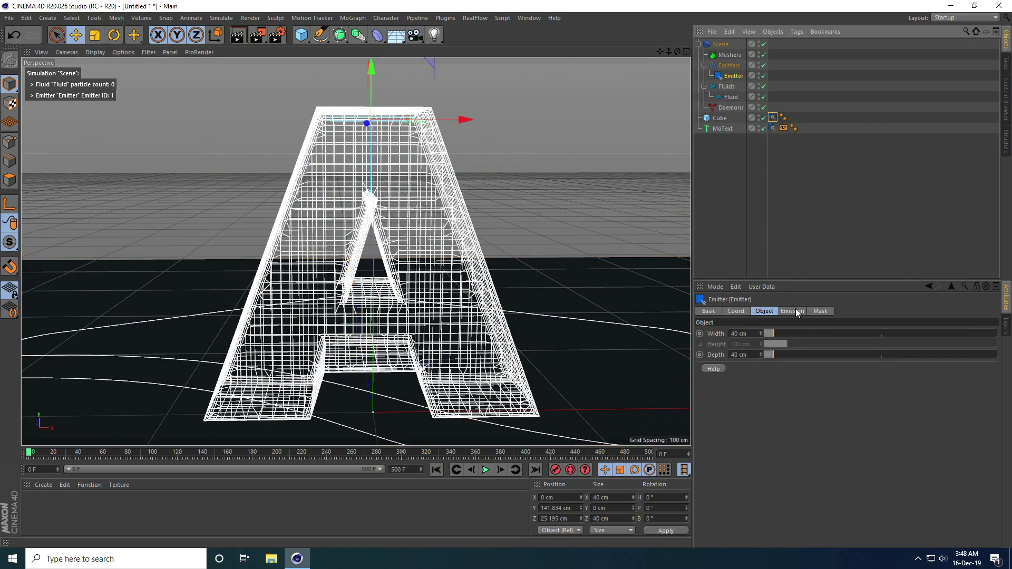
click(789, 311)
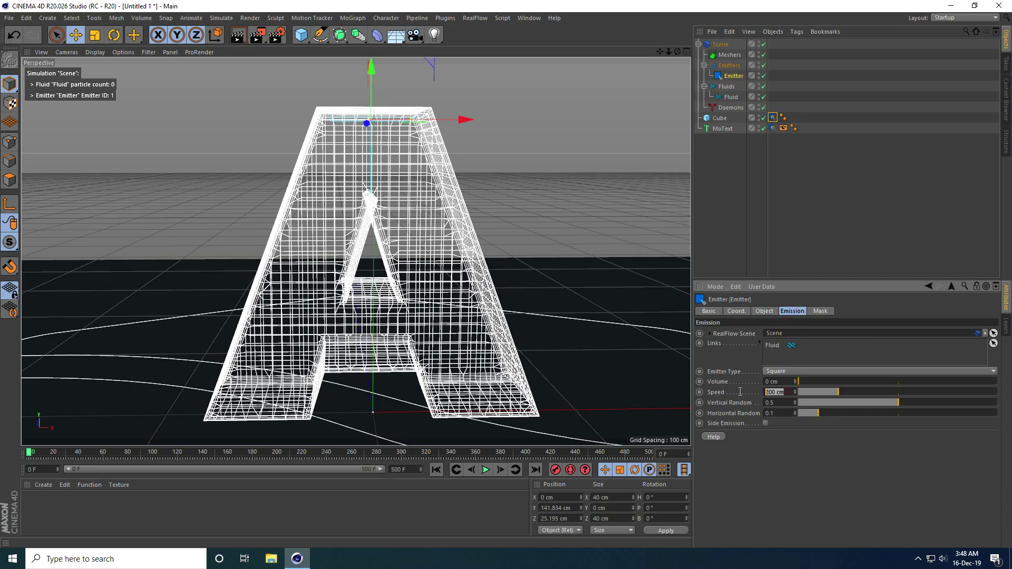
text(50)
key(Return)
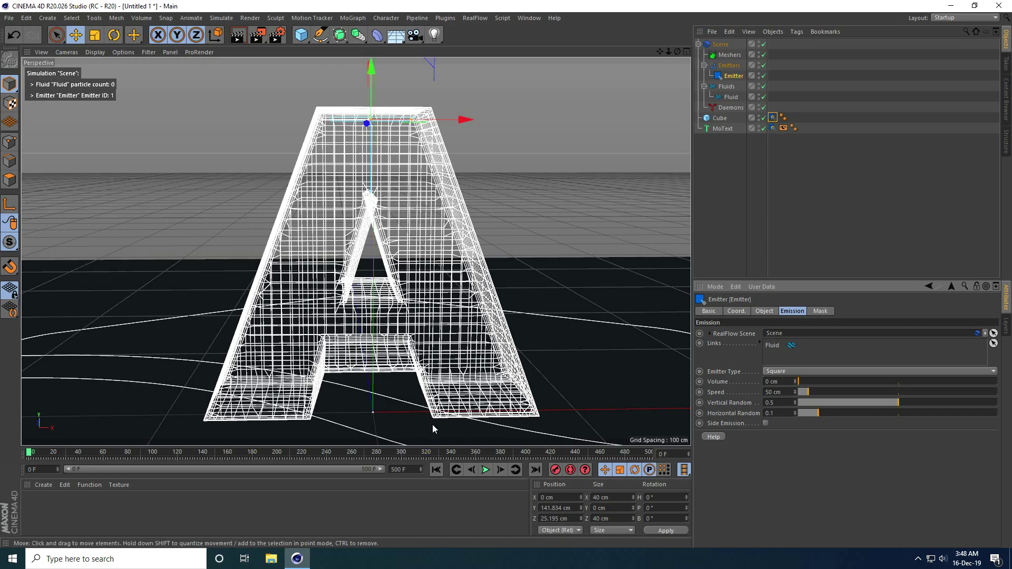
click(435, 470)
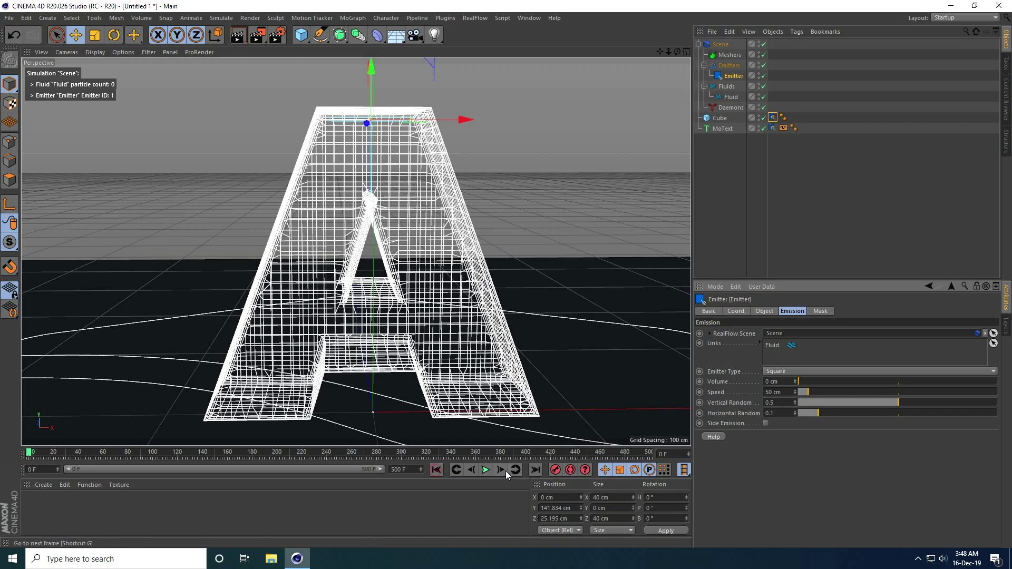
- Enable GPU computation in the RealFlow scene's solver settings
click(721, 45)
click(755, 311)
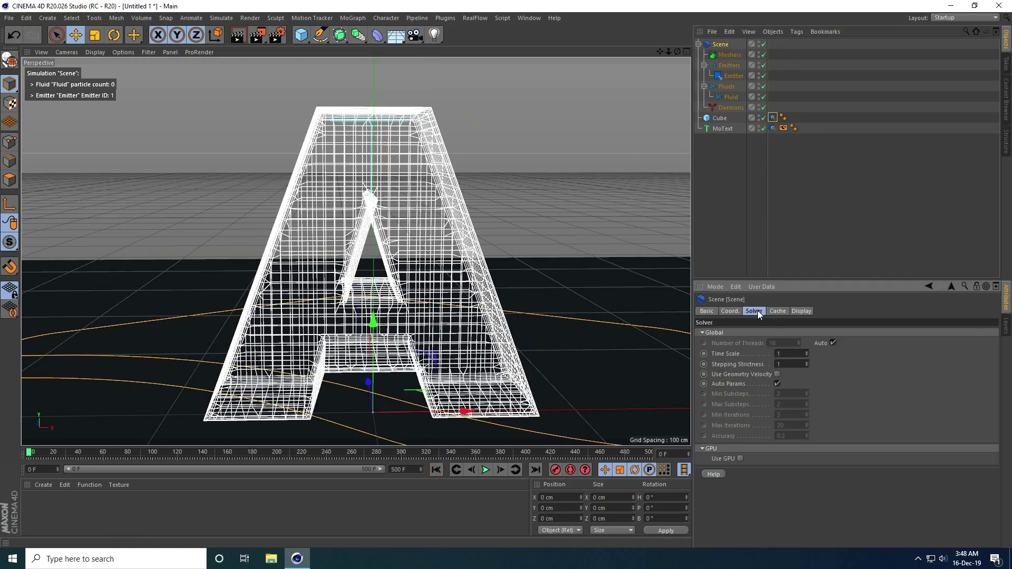
click(740, 459)
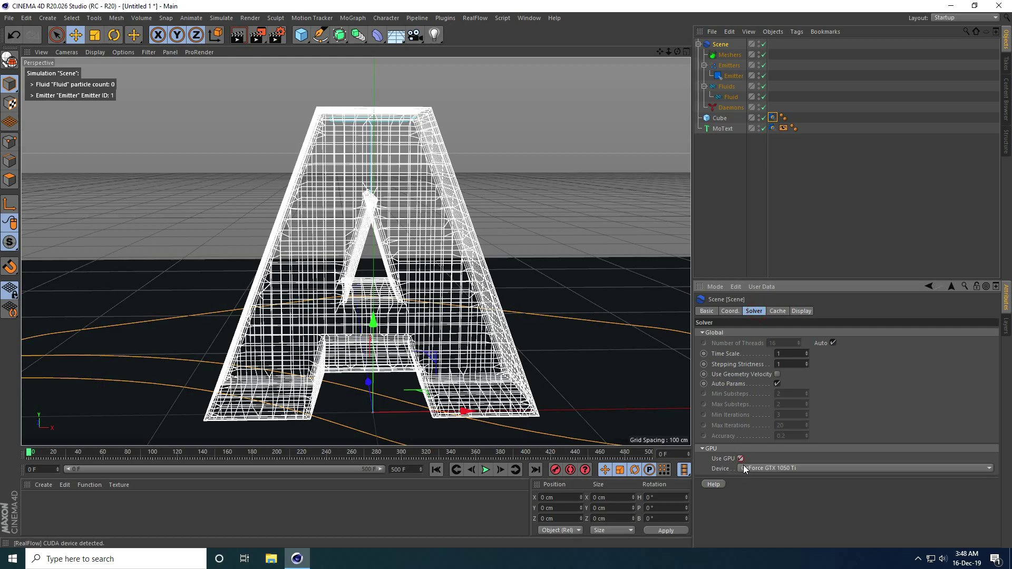
- Play the simulation to about frame 350, inspecting how the slower particles fill the letter, and stop playback
click(484, 470)
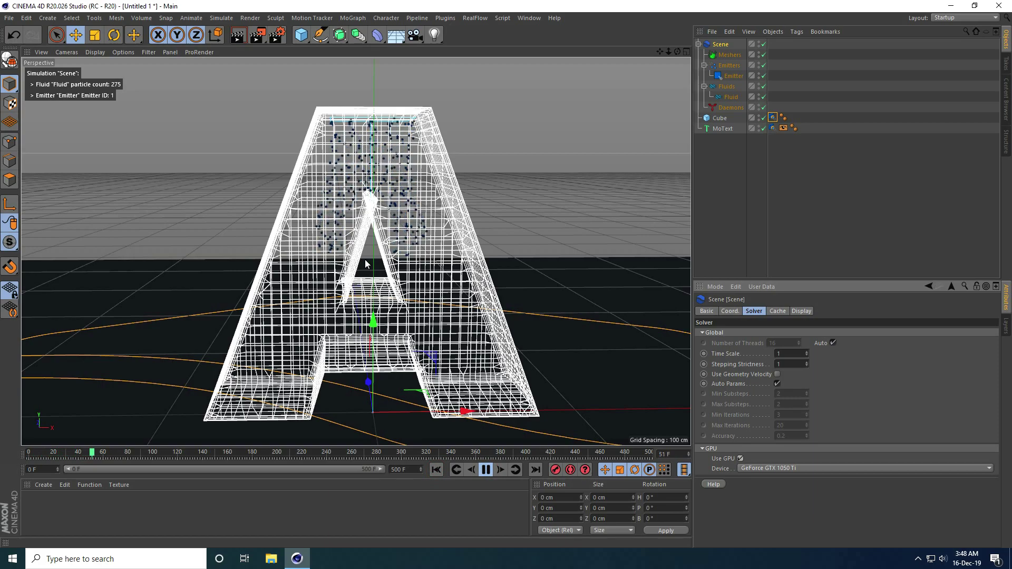
scroll(364, 260, up, 4)
scroll(382, 253, up, 1)
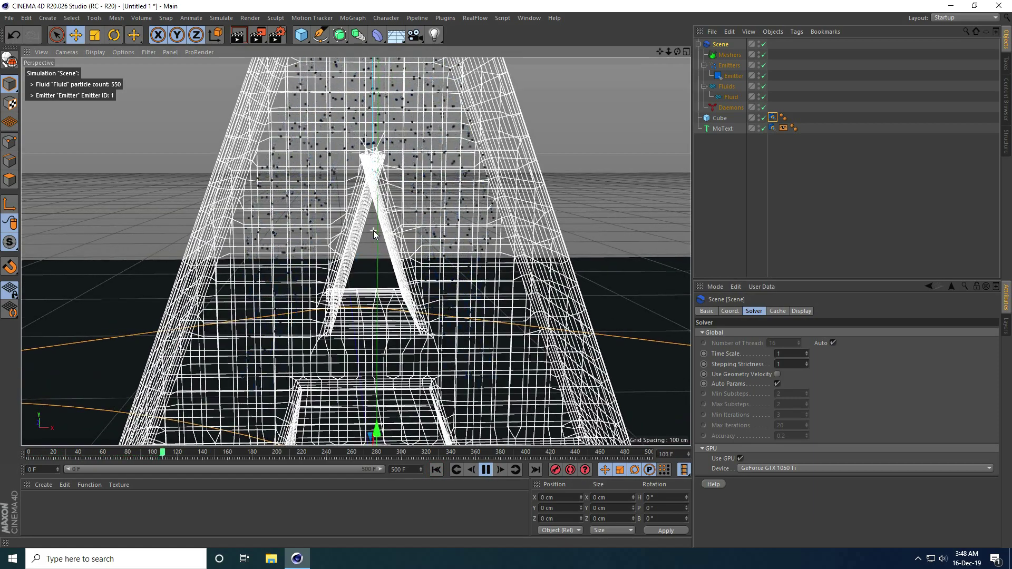
scroll(373, 230, down, 1)
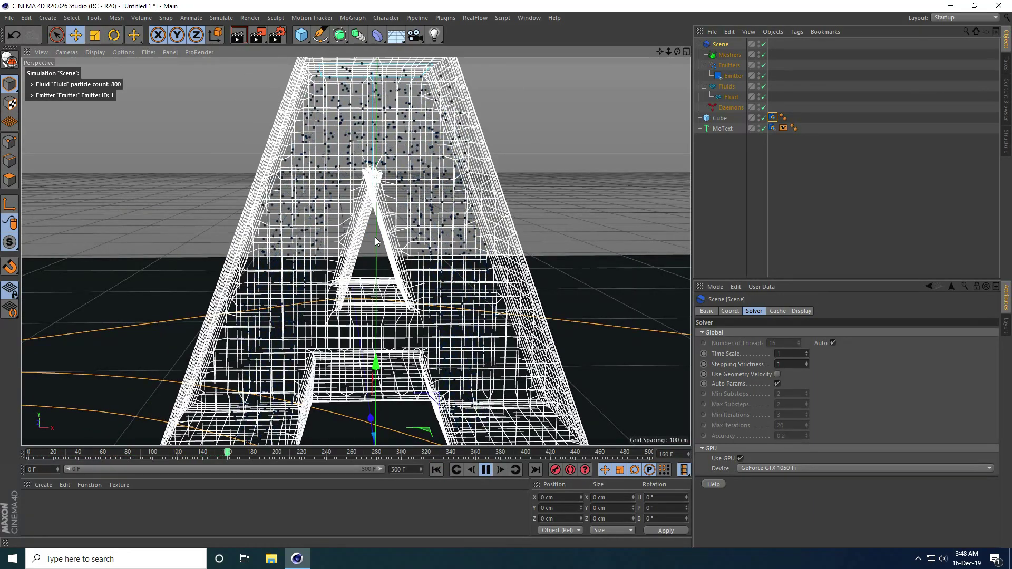
scroll(375, 238, down, 3)
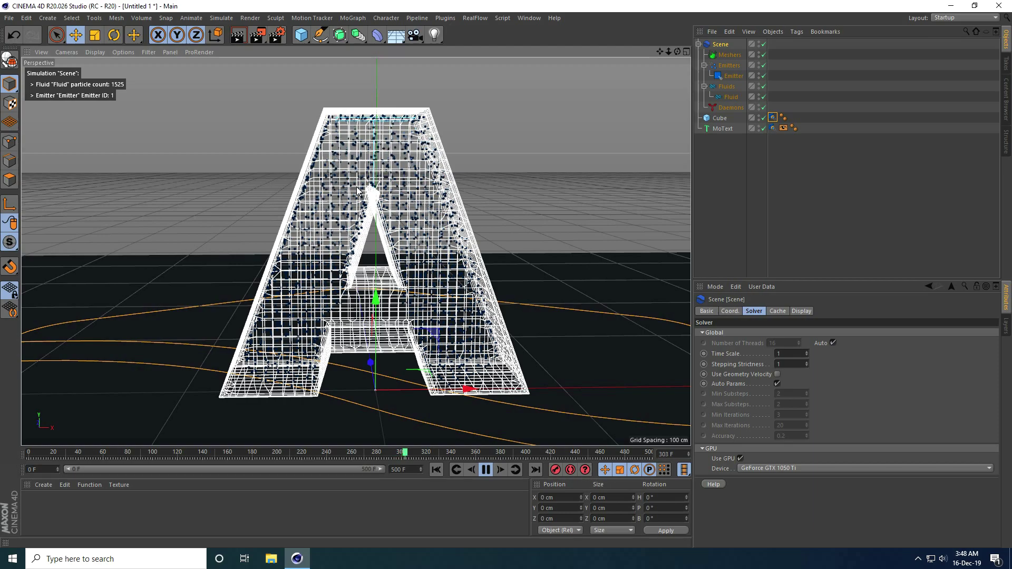
click(485, 469)
- Set the fluid's resolution to 200 and return the timeline to frame 0
click(732, 98)
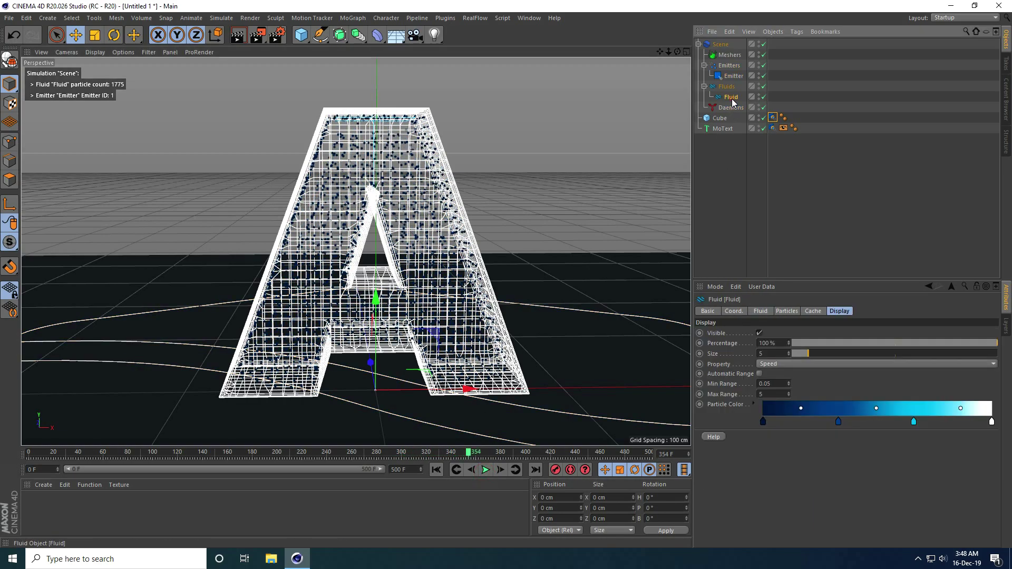
click(761, 311)
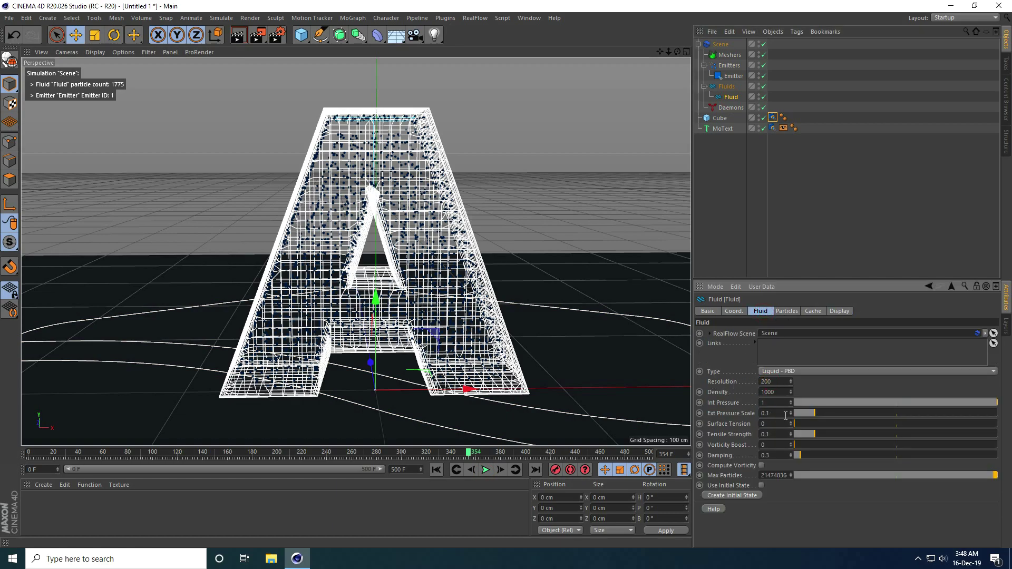
click(437, 470)
- Play the denser fluid to about frame 120, inspect how it flows around the letter's inner opening, and stop playback
click(485, 469)
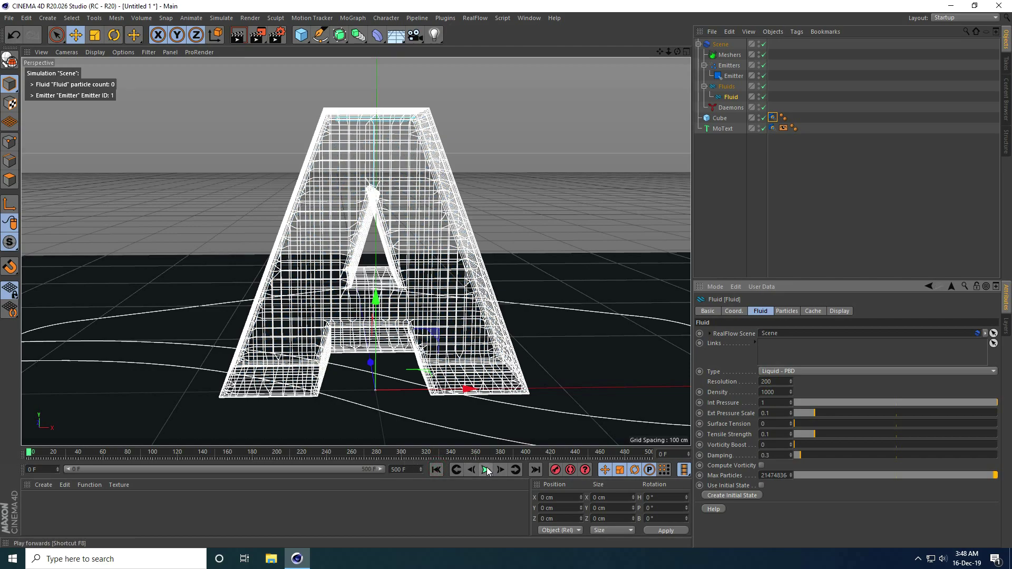
scroll(423, 134, up, 5)
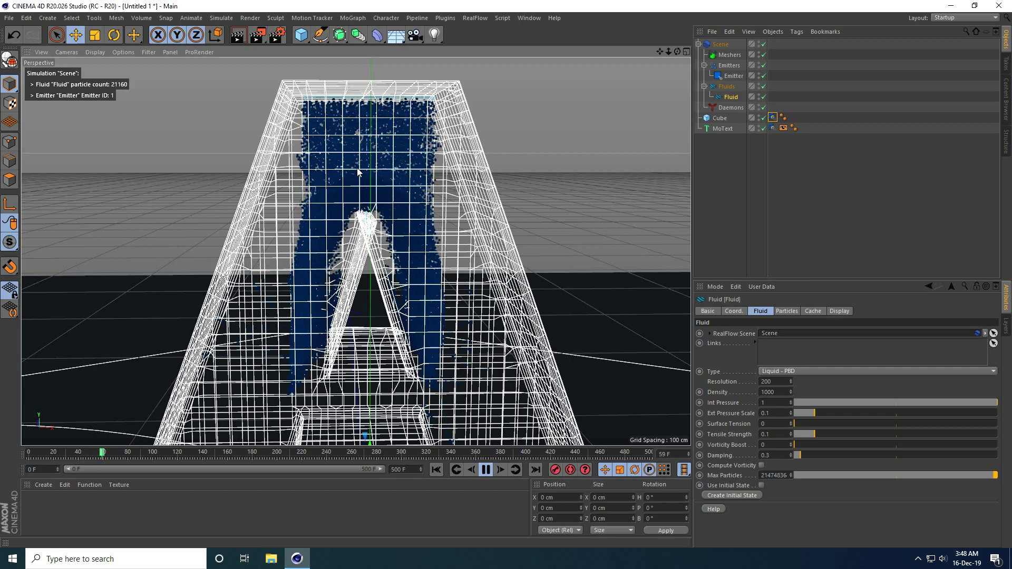
scroll(359, 185, up, 5)
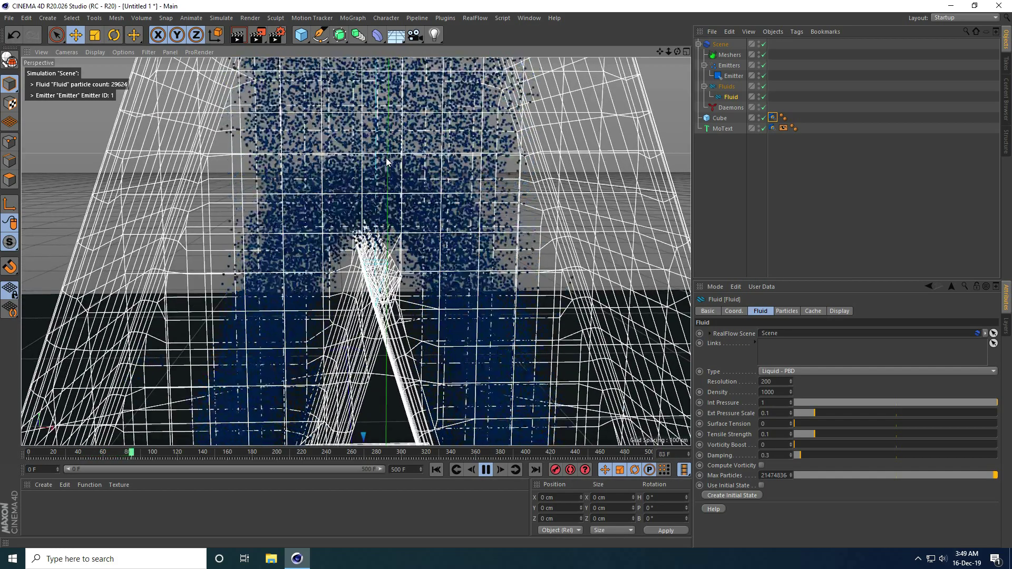
scroll(364, 158, down, 4)
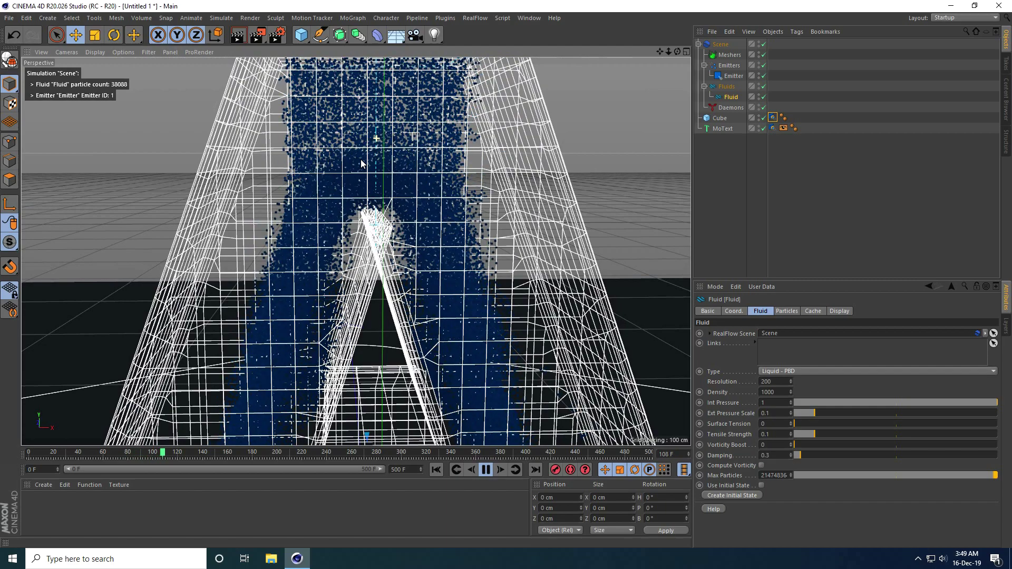
key(F8)
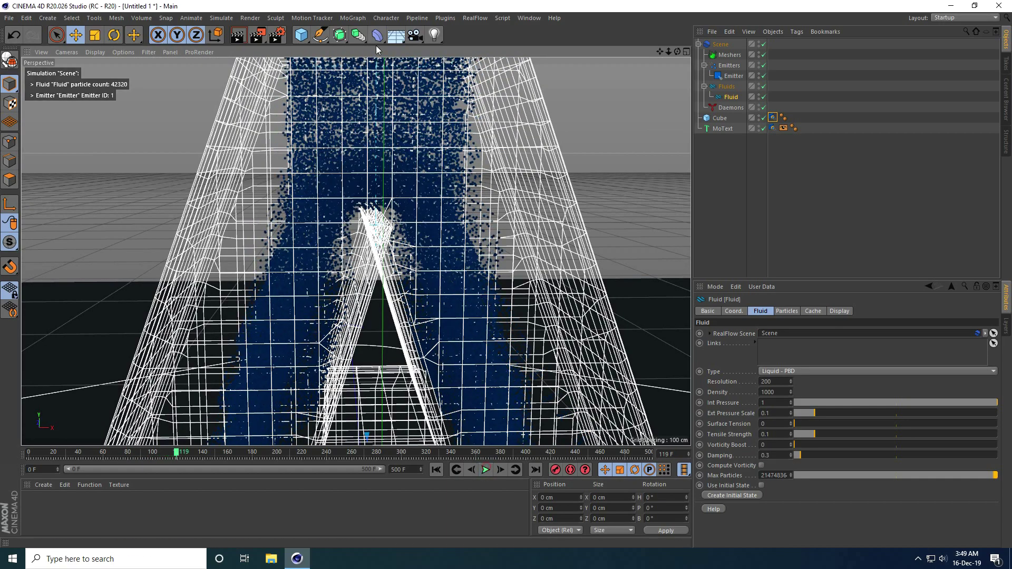
- Add a RealFlow Gravity daemon and set its strength to 50 cm
click(474, 18)
mouse_move(485, 55)
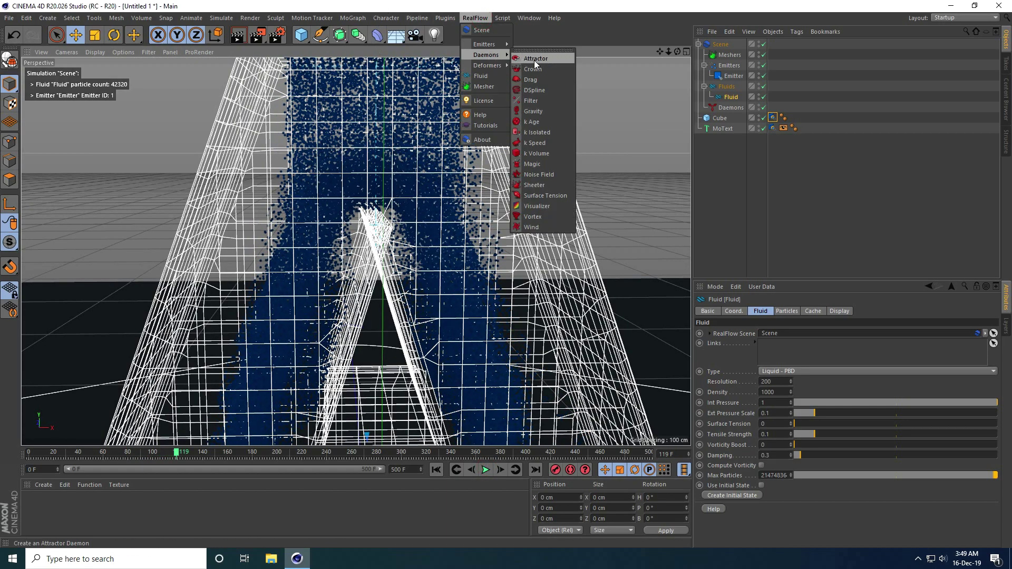
click(534, 111)
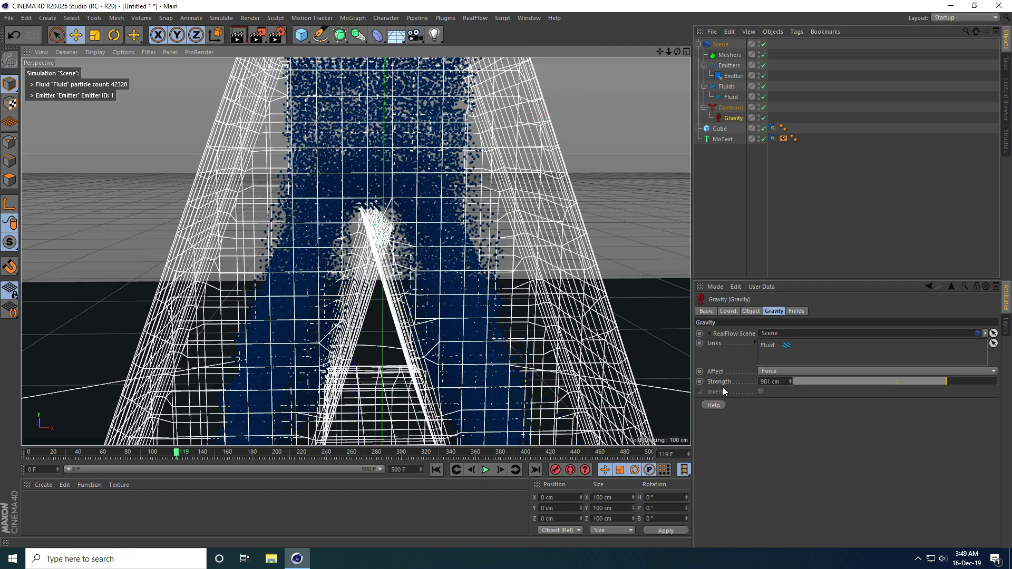
click(759, 383)
text(50)
key(Return)
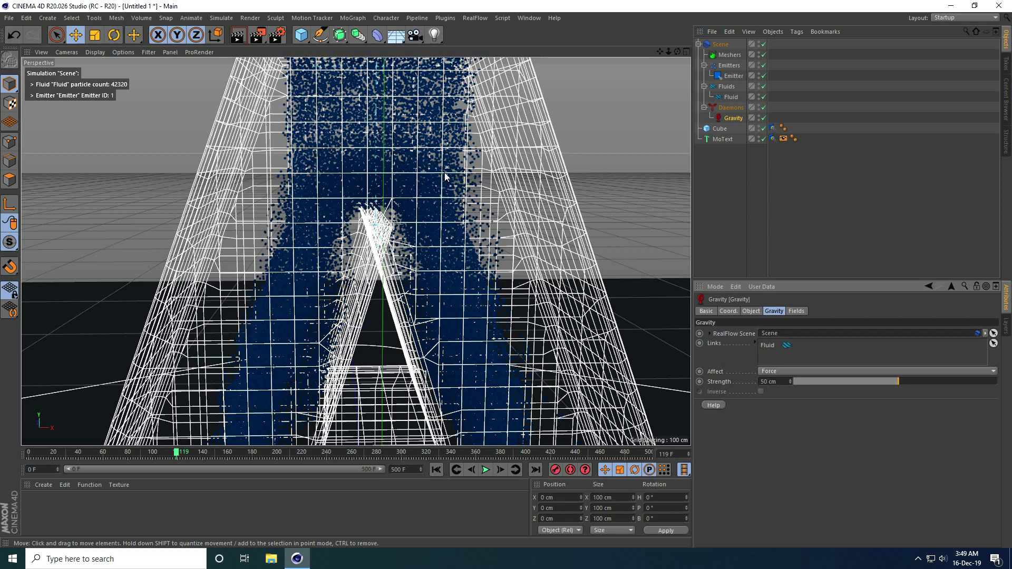
- Replay the simulation from frame 0 to about frame 169, inspecting how the fluid fills the letter under the added gravity, and stop playback
click(437, 470)
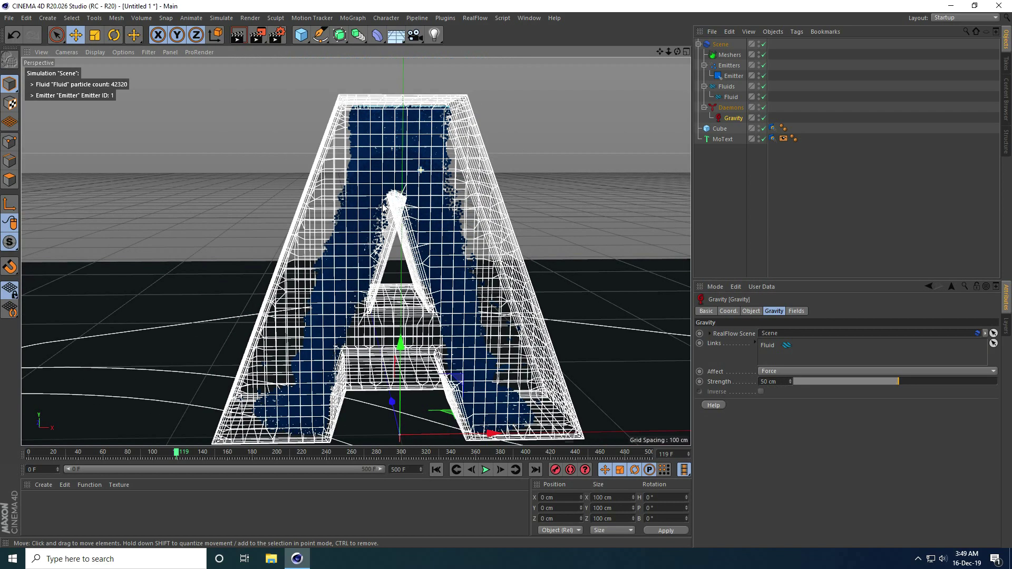
click(485, 470)
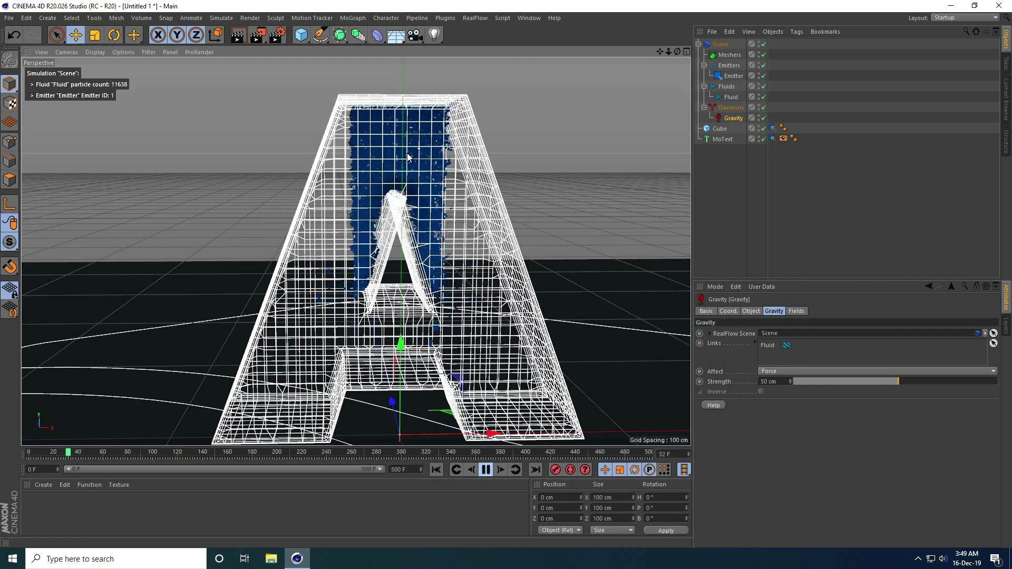
scroll(490, 74, down, 1)
alt+middle_drag(476, 233, 458, 234)
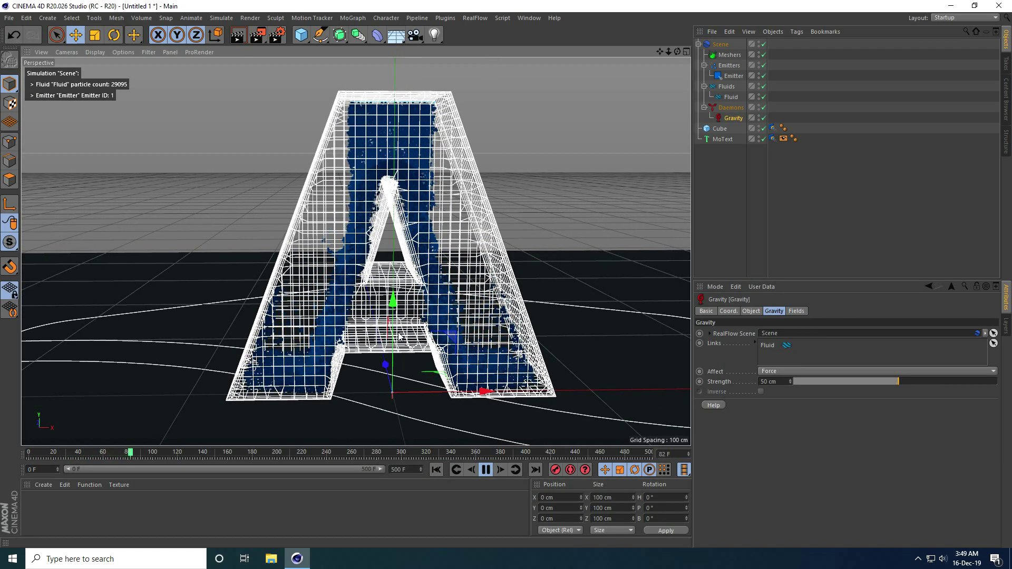
scroll(408, 261, up, 2)
scroll(408, 261, up, 1)
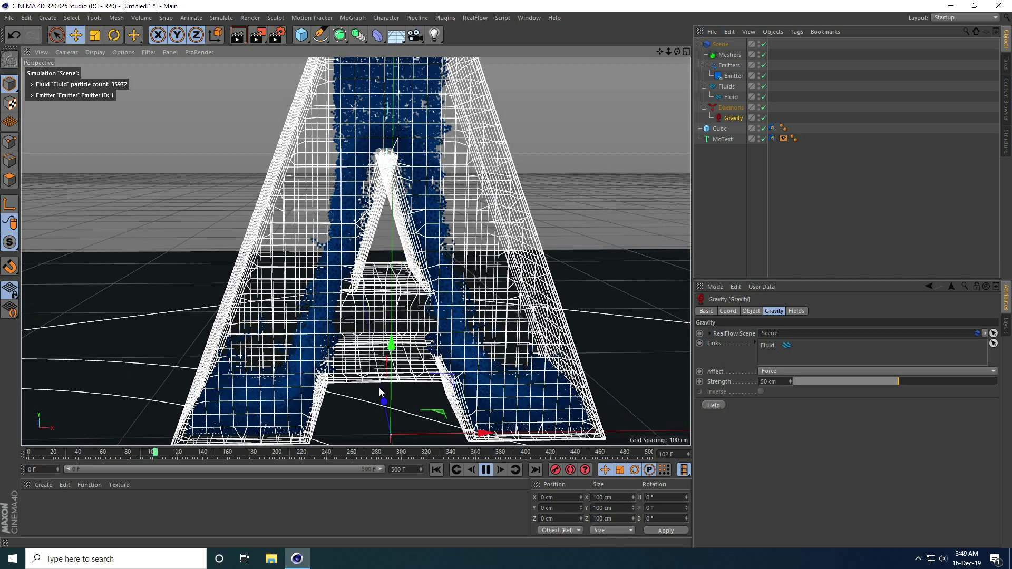
scroll(394, 375, up, 3)
scroll(394, 375, up, 1)
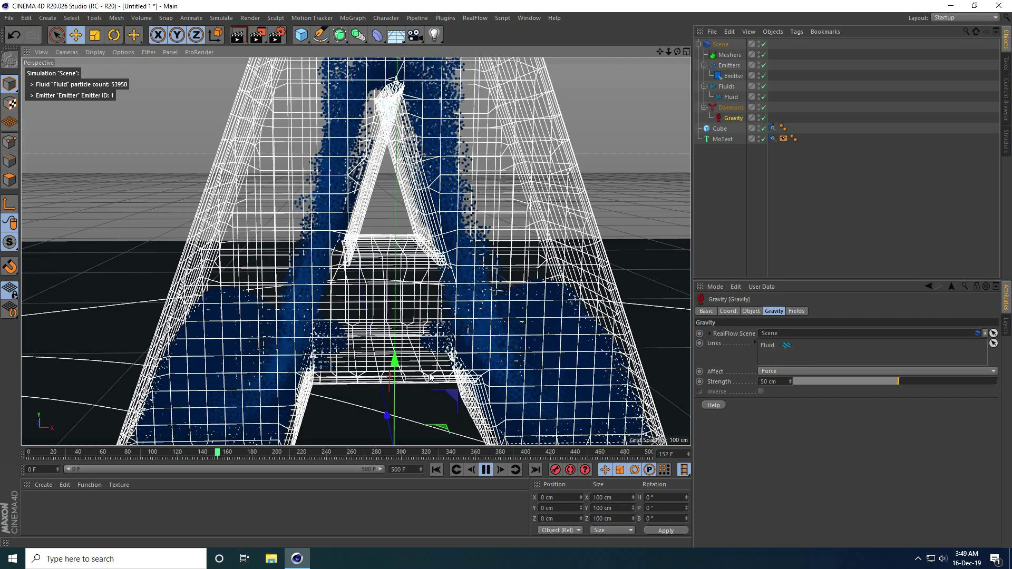
click(486, 470)
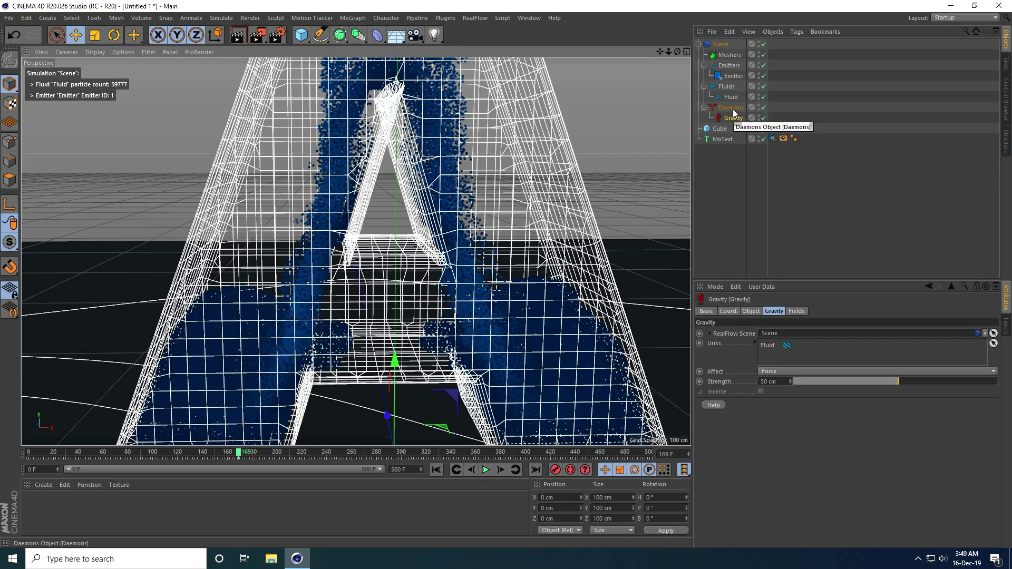
- Keyframe the emitter's speed at 50 cm on frame 0 and again on frame 299
click(732, 78)
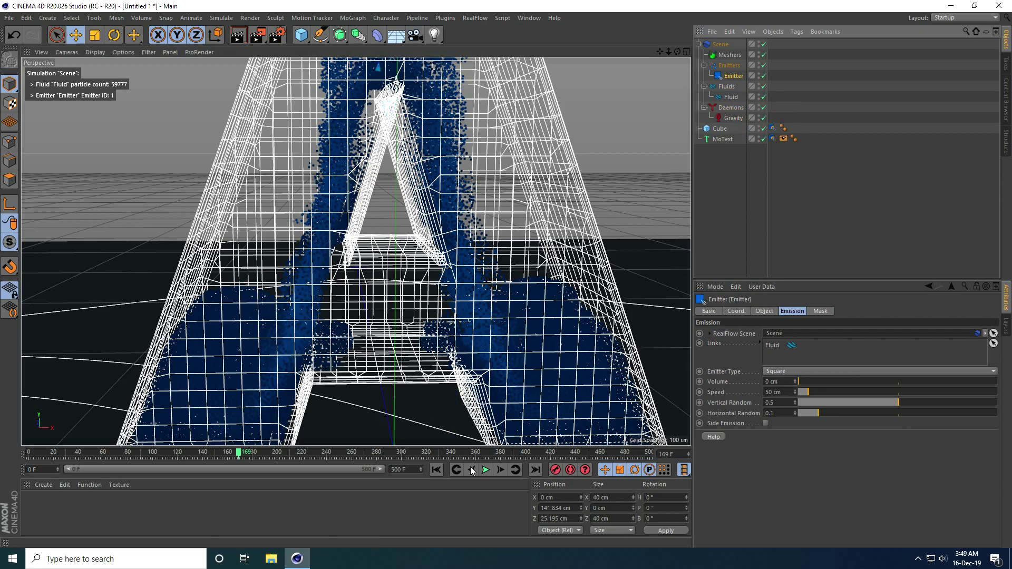
click(438, 468)
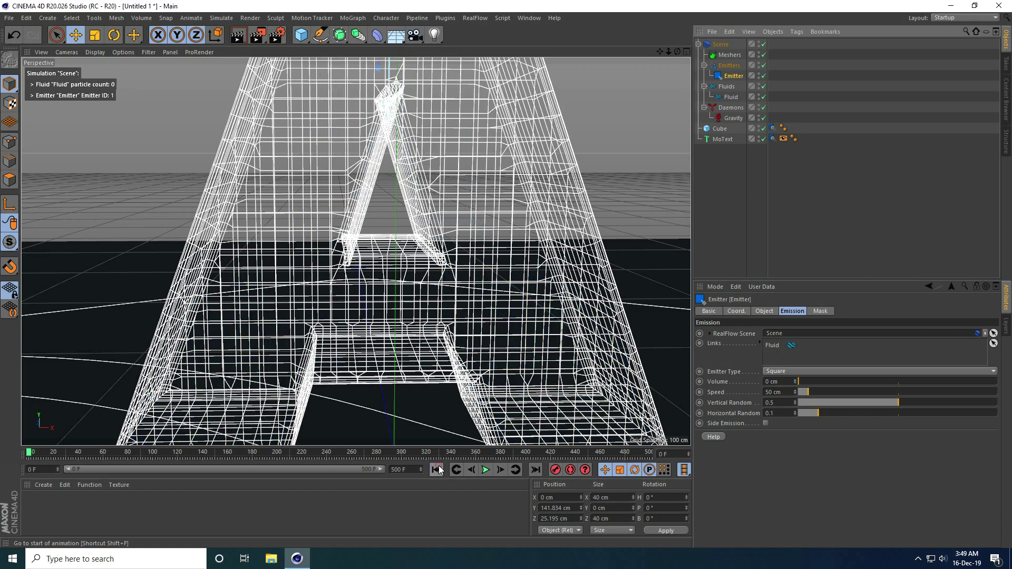
click(700, 393)
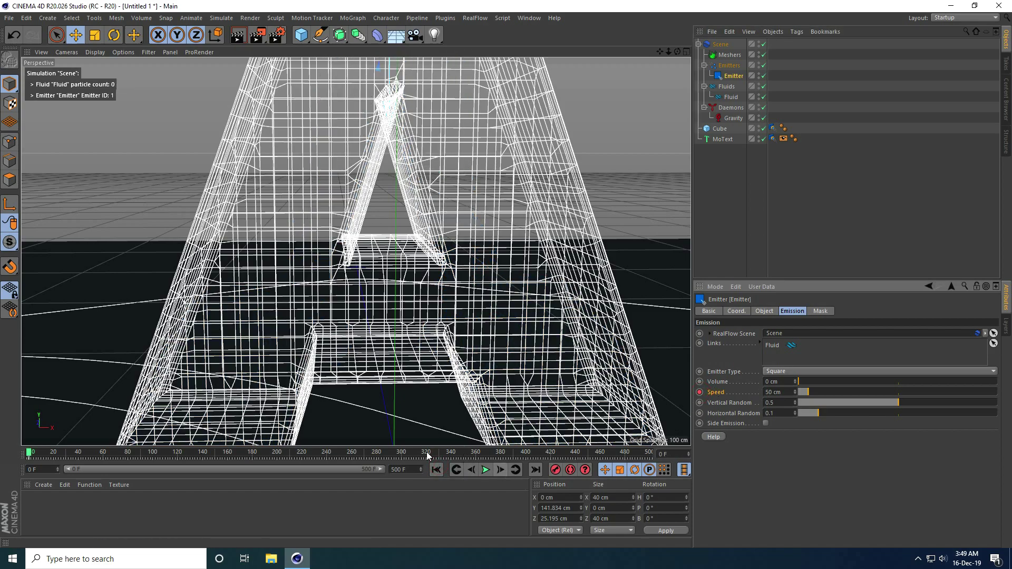
click(674, 453)
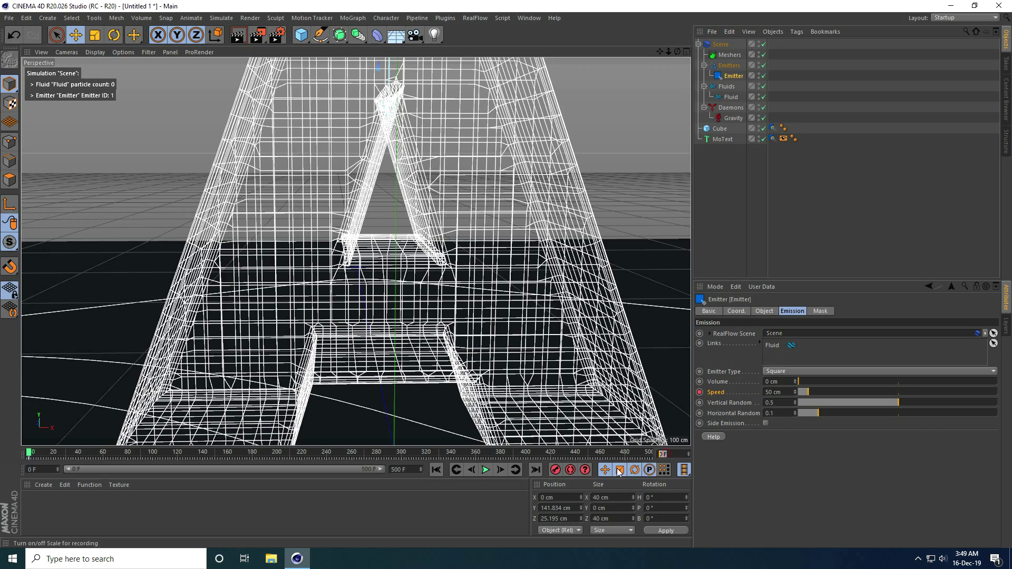
text(299)
click(702, 393)
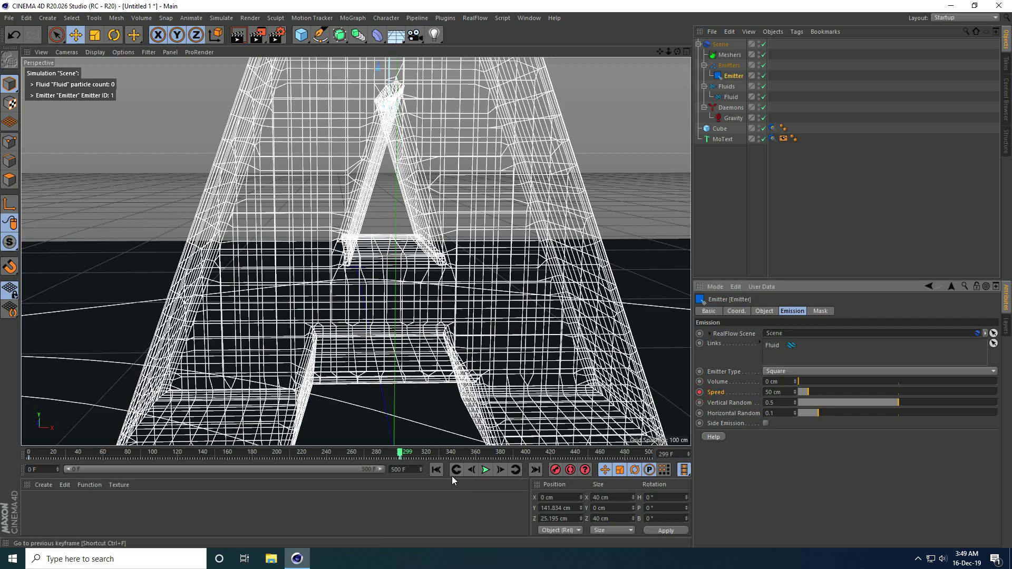
- Set the emitter's speed to 0 cm at frame 300 and keyframe it
click(500, 468)
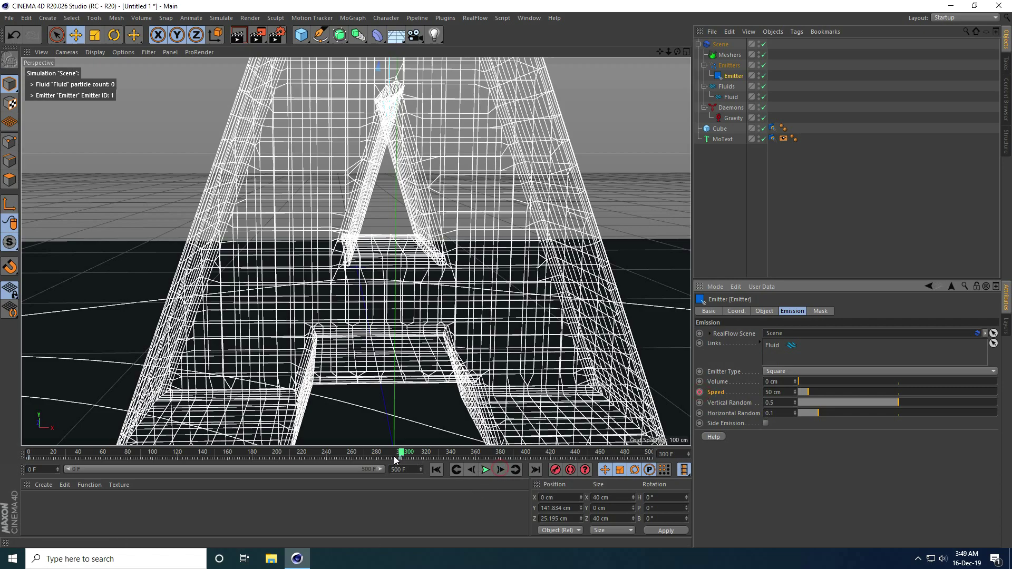
click(666, 453)
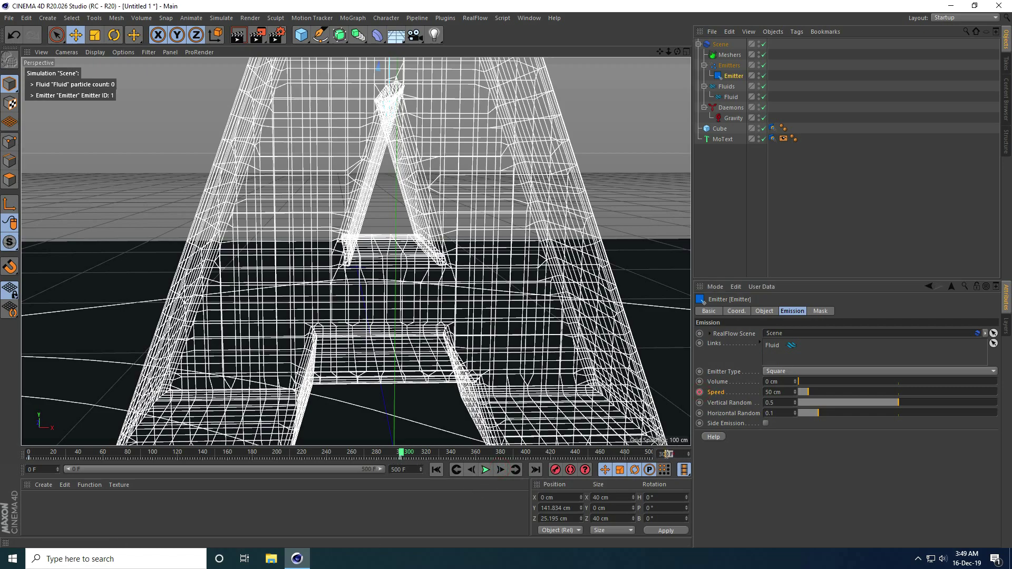
click(780, 393)
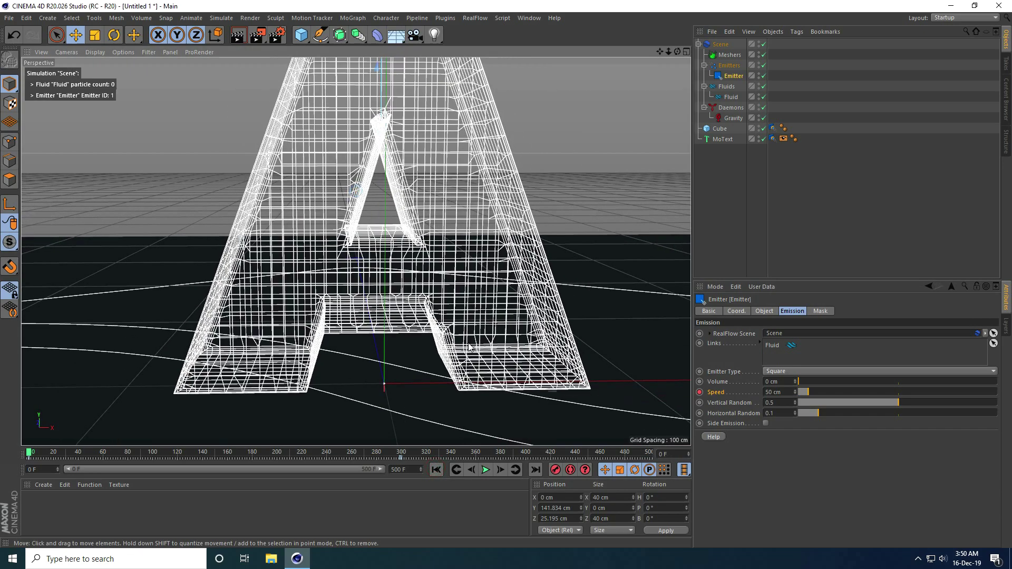
- Play the simulation to about frame 363, inspect the fluid level in the letter after emission stops, and stop playback
click(487, 470)
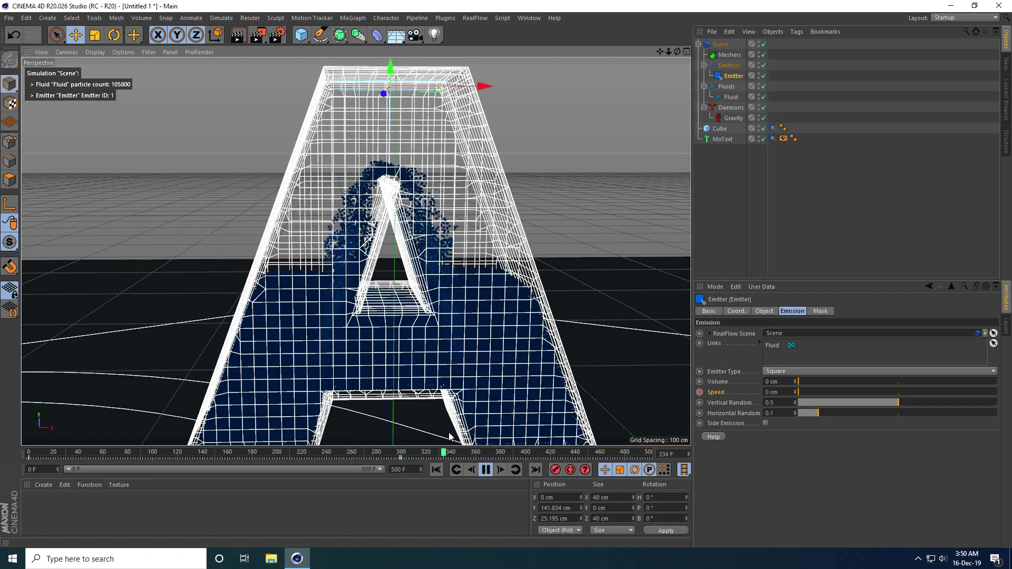
scroll(392, 285, down, 3)
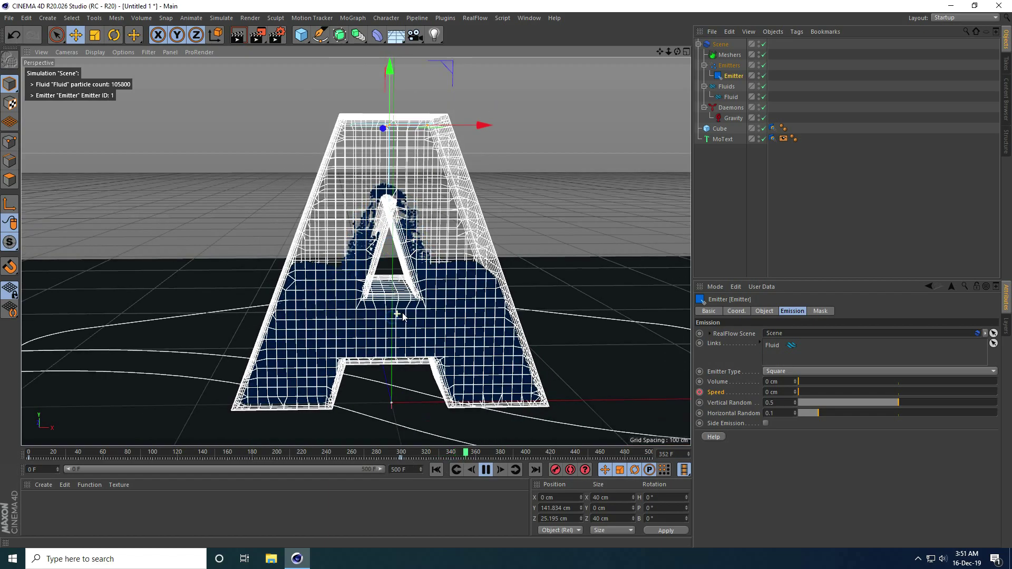
scroll(400, 318, up, 3)
click(486, 469)
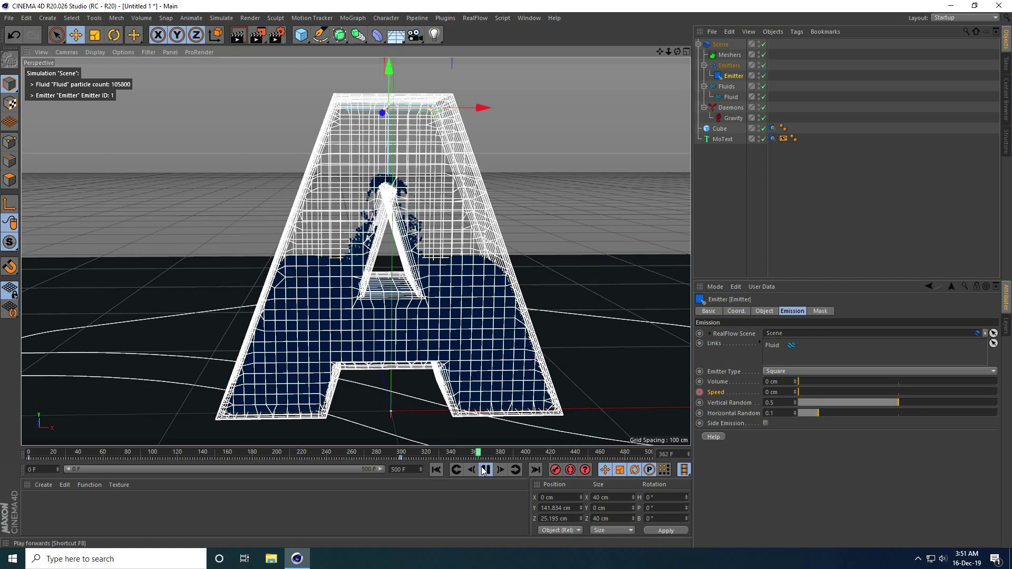
- Keyframe Enable Collision on the MoText's RF Collider tag, on at frame 300 and off at frame 301
click(772, 139)
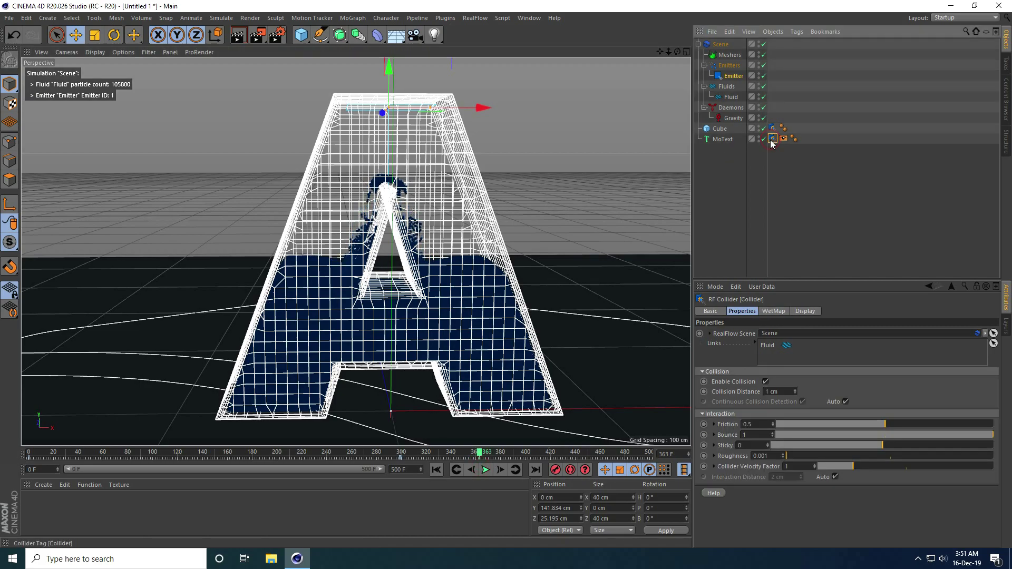
click(456, 470)
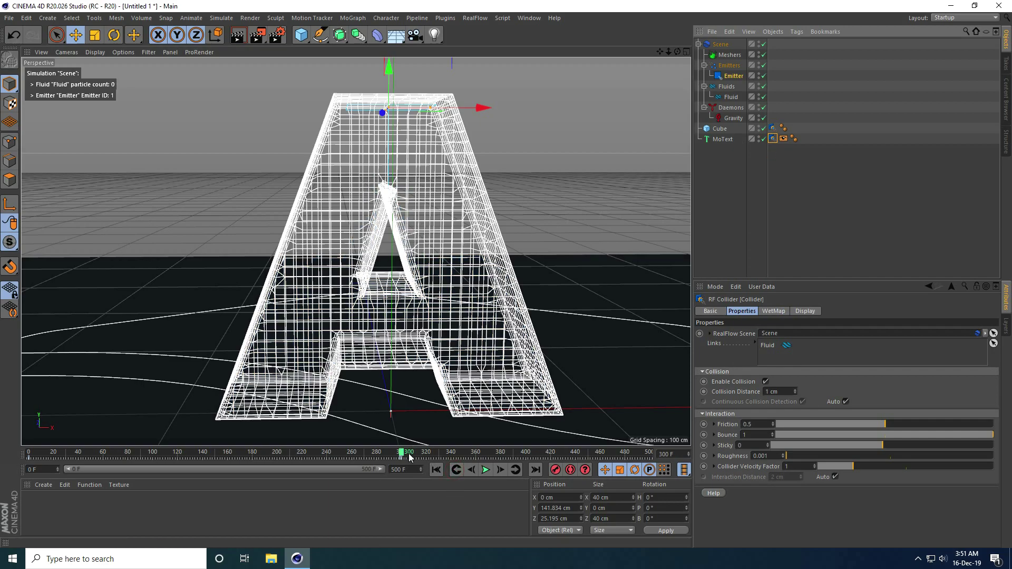
click(704, 382)
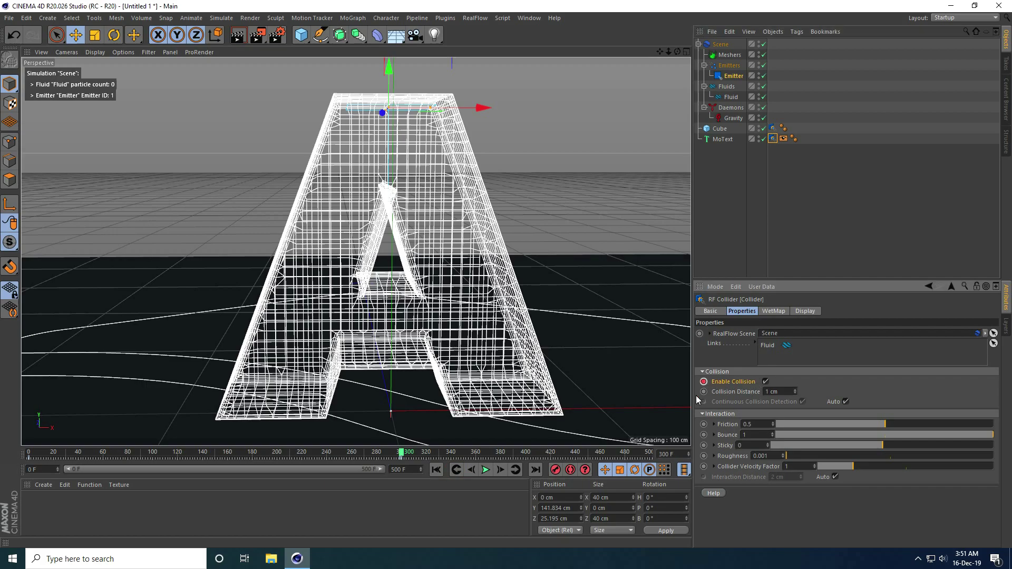
click(501, 470)
click(680, 455)
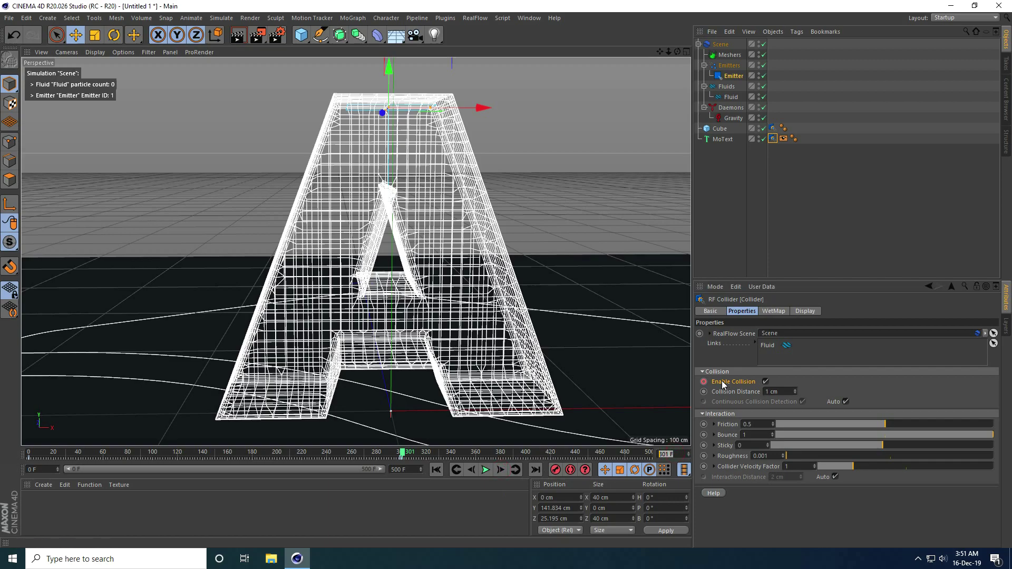
click(766, 381)
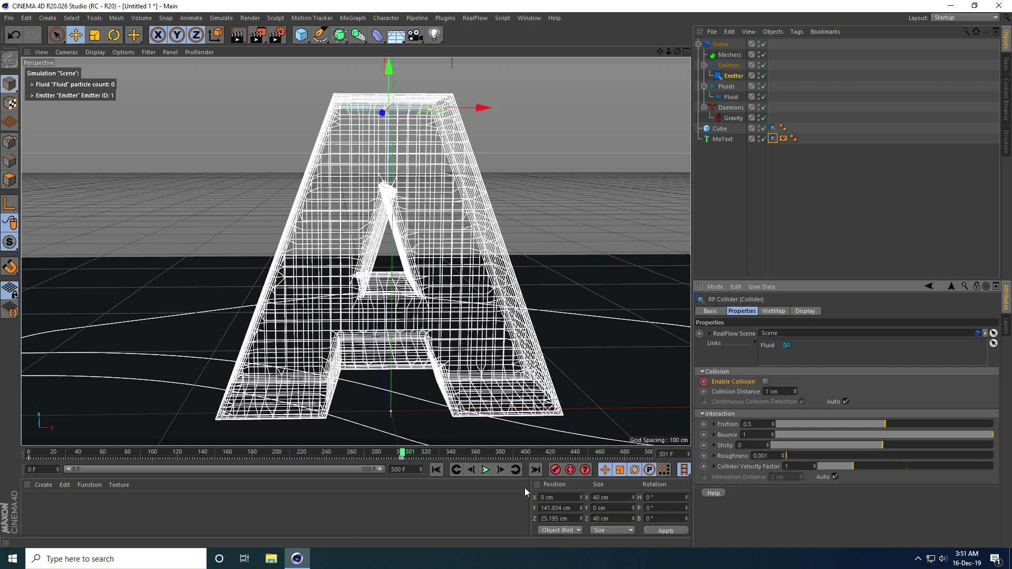
- Play the simulation from frame 0 to about frame 393, inspect the fluid's release from the letter, and return to frame 0
click(441, 470)
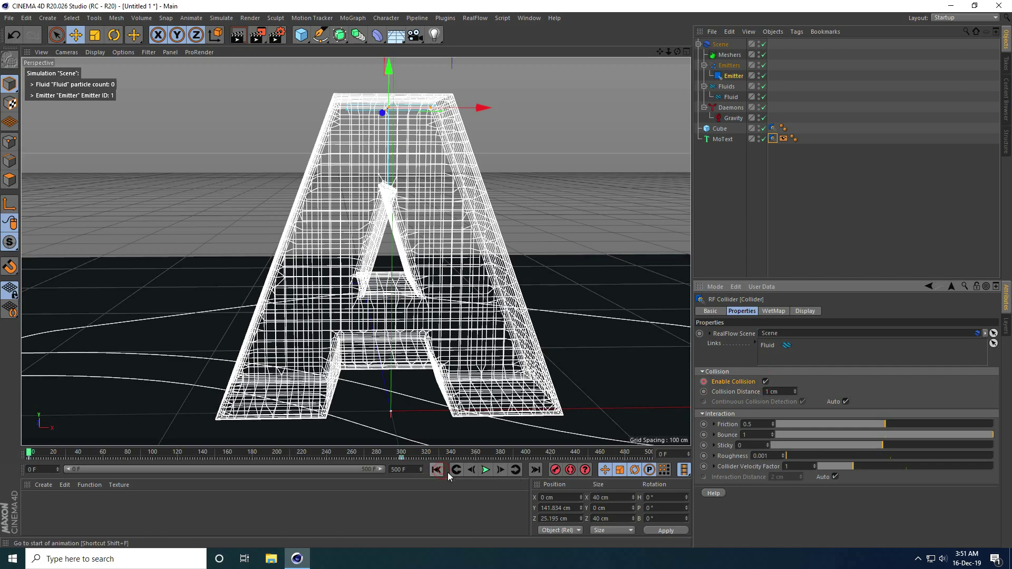
click(486, 470)
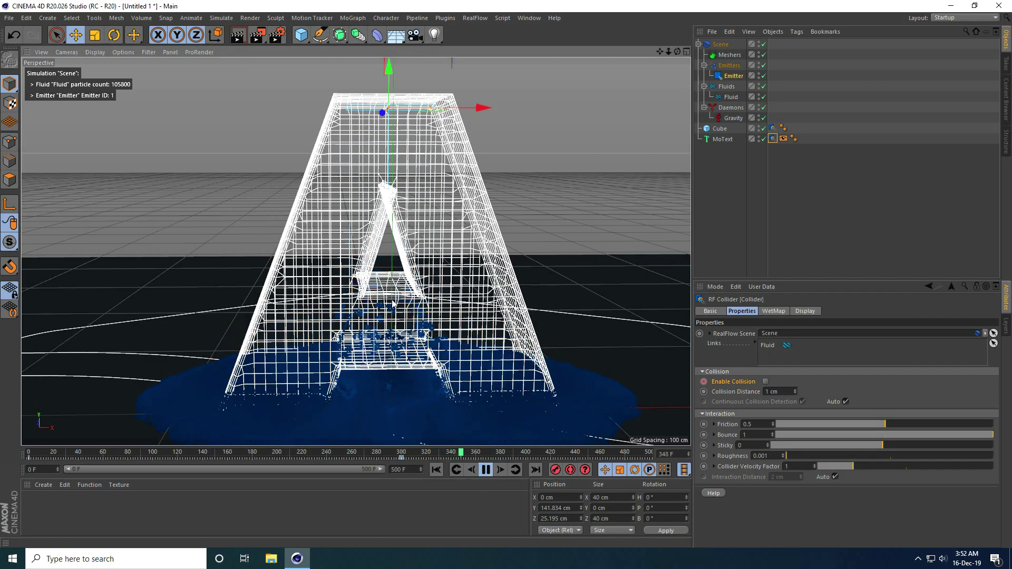
scroll(401, 374, up, 3)
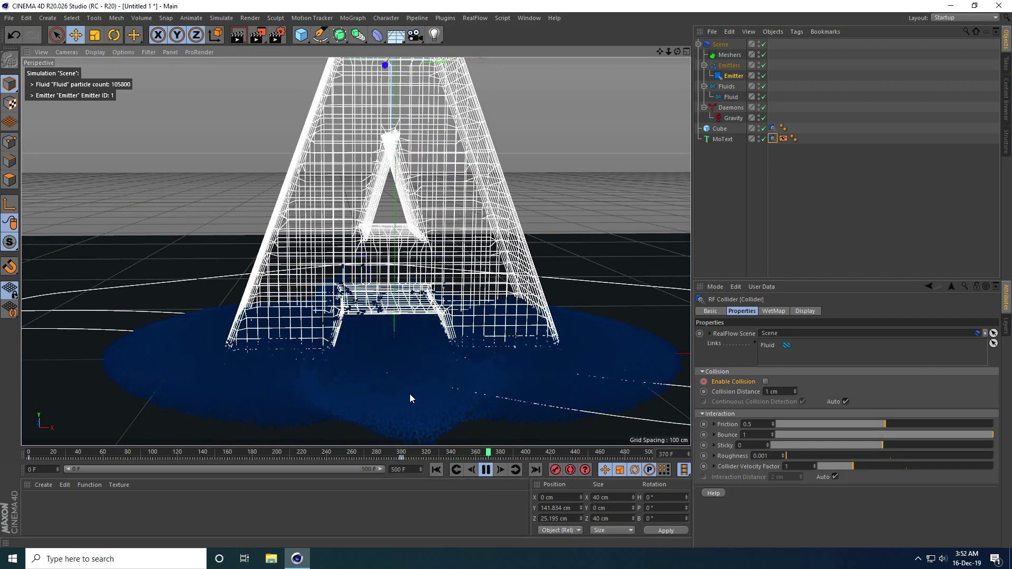
scroll(384, 269, down, 3)
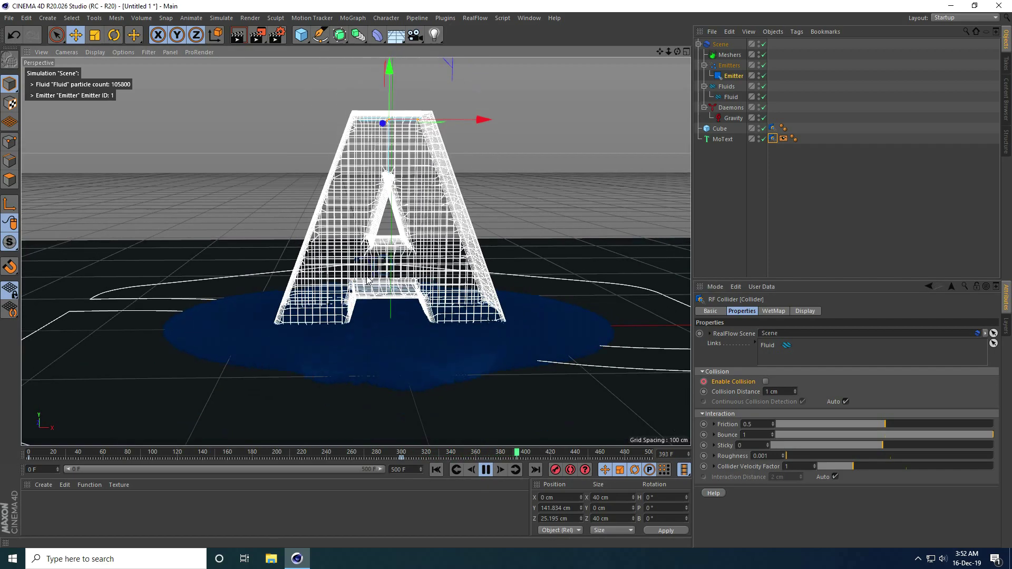
click(488, 470)
click(437, 469)
- Add a RealFlow Mesher to the scene and preview the fluid mesh by playing the simulation to frame 32
scroll(391, 312, up, 4)
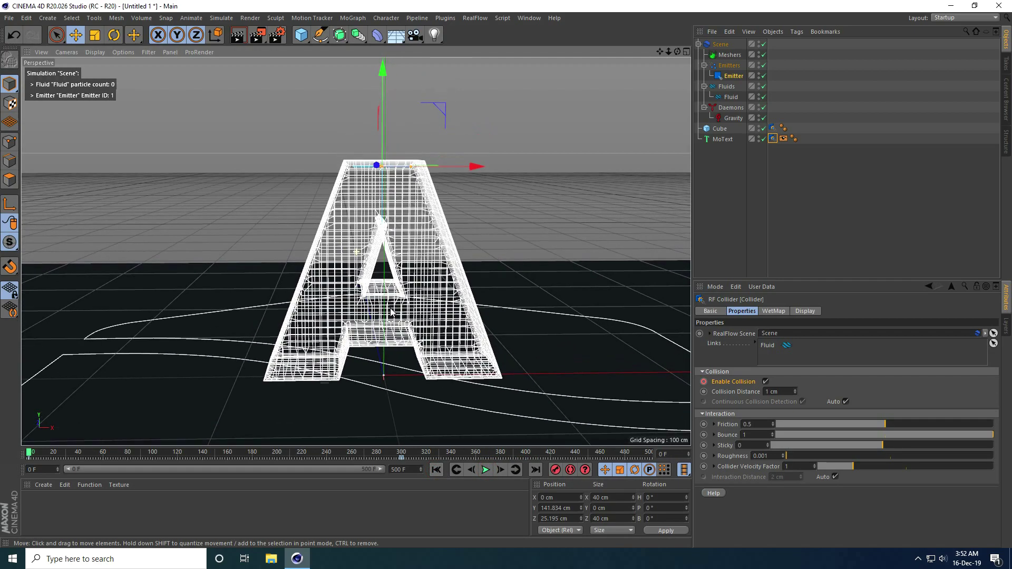
scroll(379, 289, up, 5)
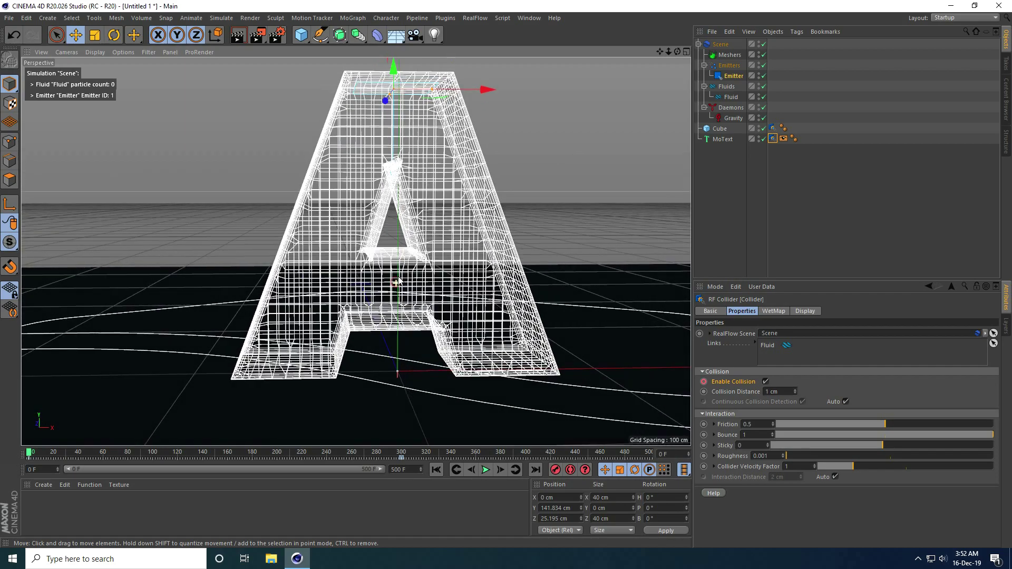
scroll(395, 289, up, 1)
click(475, 18)
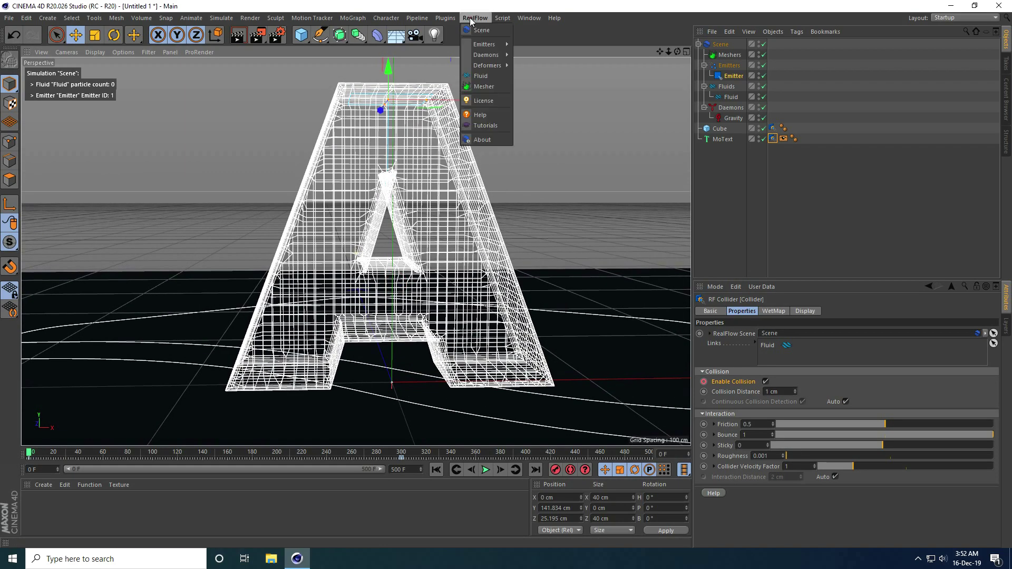
click(486, 87)
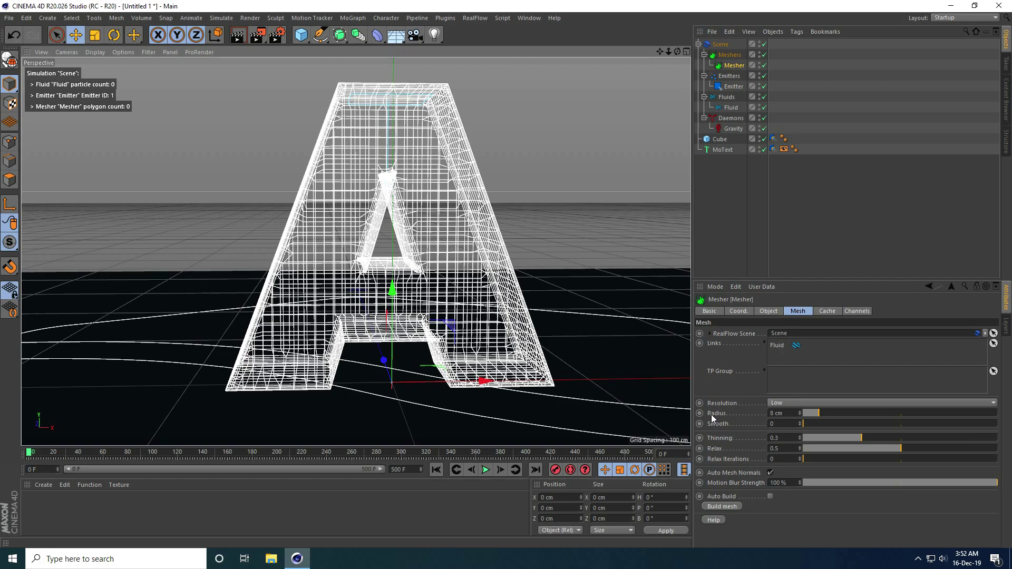
click(485, 470)
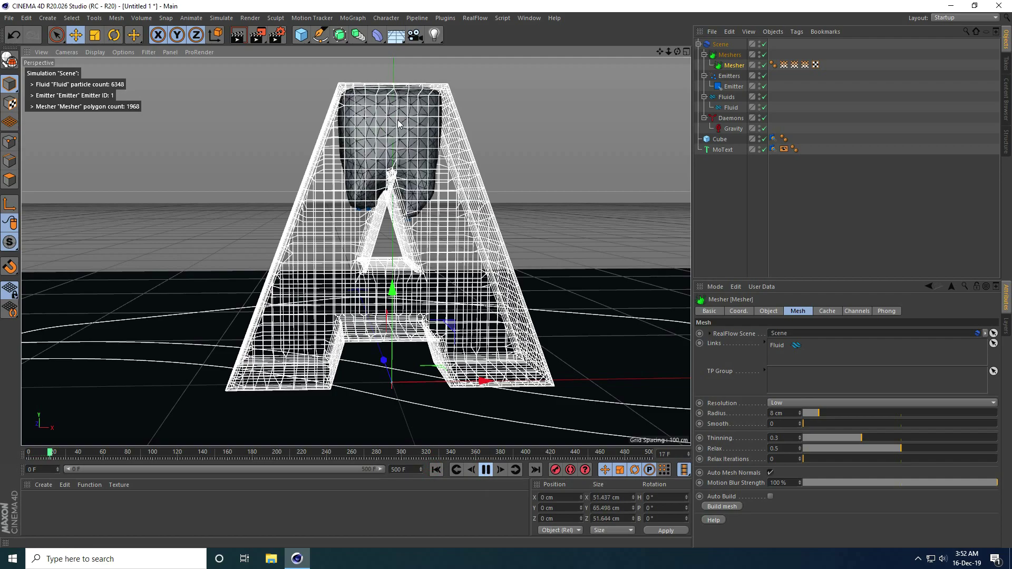
click(485, 469)
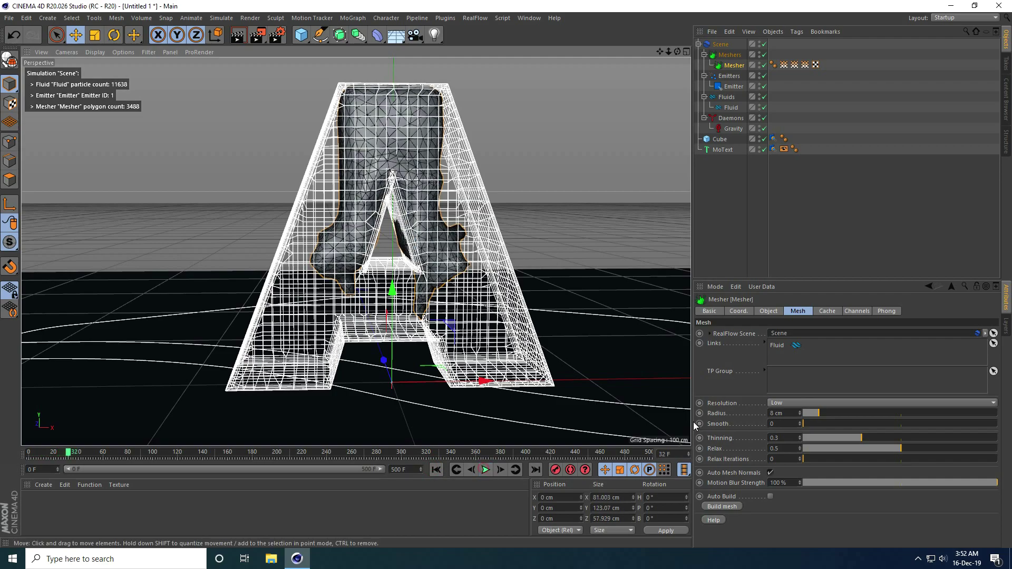
- Set the mesher's radius to 2 cm and smooth to 5, and replay the simulation from frame 0 to about frame 23
double_click(777, 413)
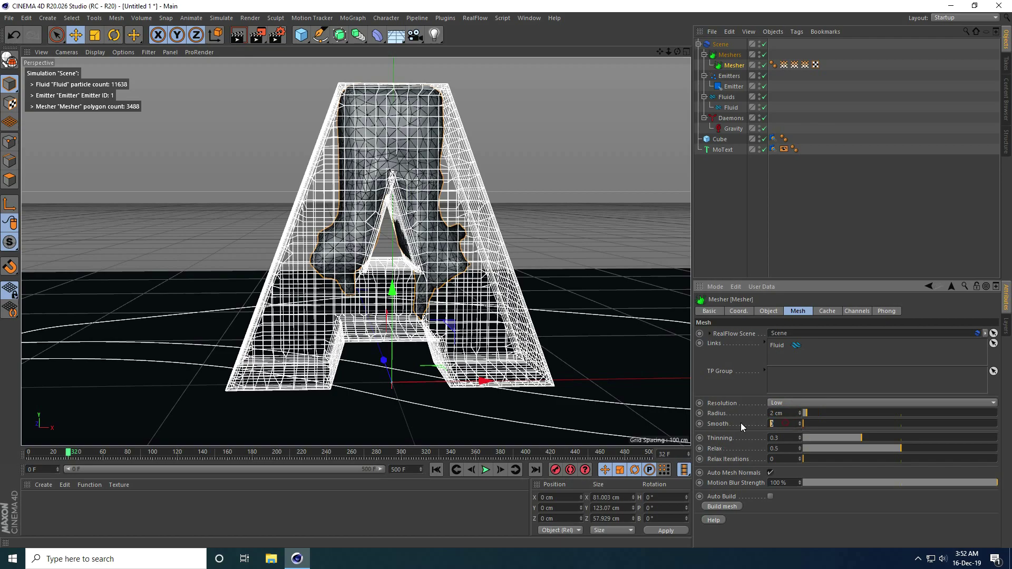
text(5)
key(Return)
click(435, 469)
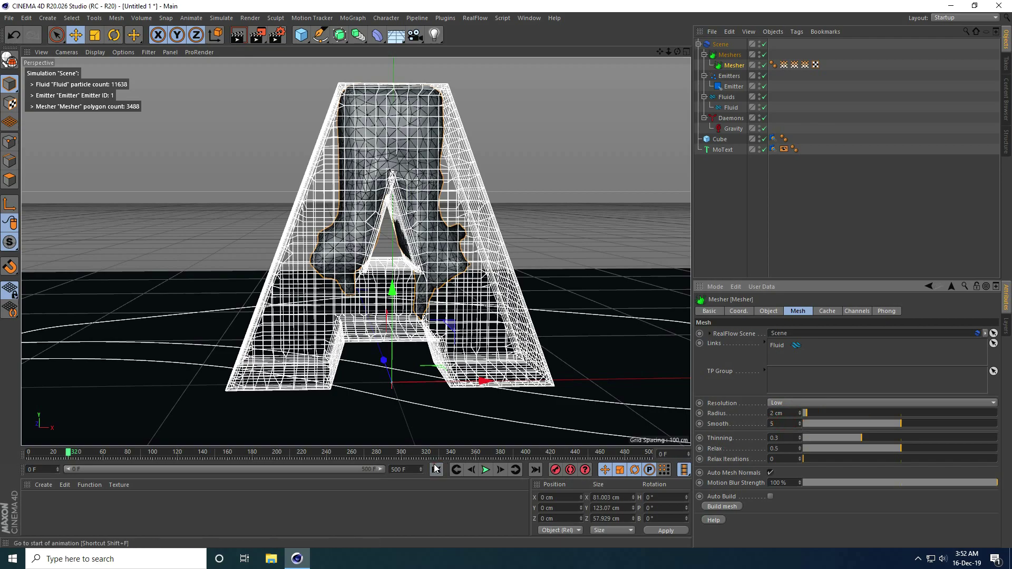
click(484, 469)
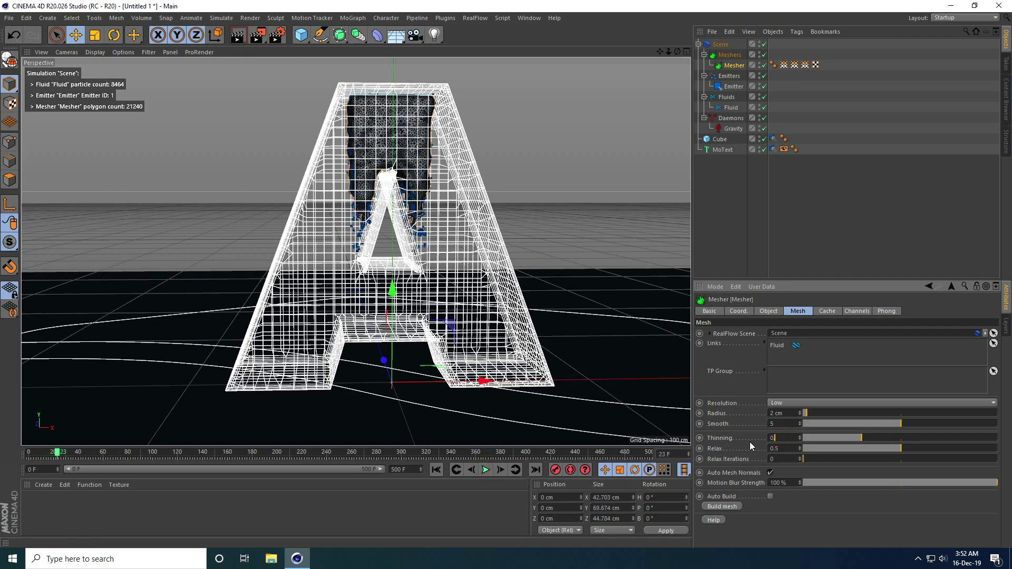
- Set the mesher's thinning to 0.1 and replay the simulation from frame 0 to about frame 38
click(435, 470)
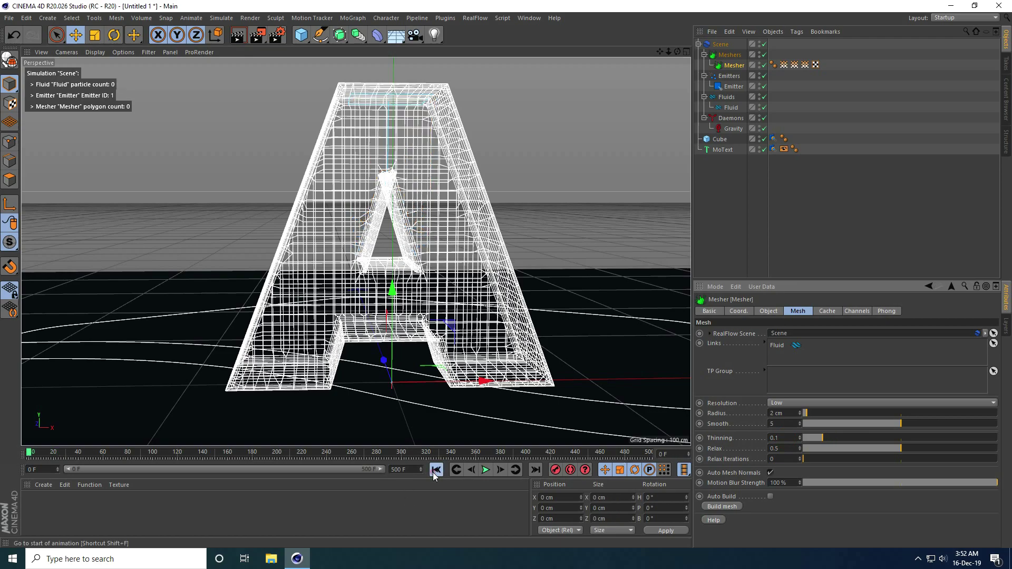
click(485, 469)
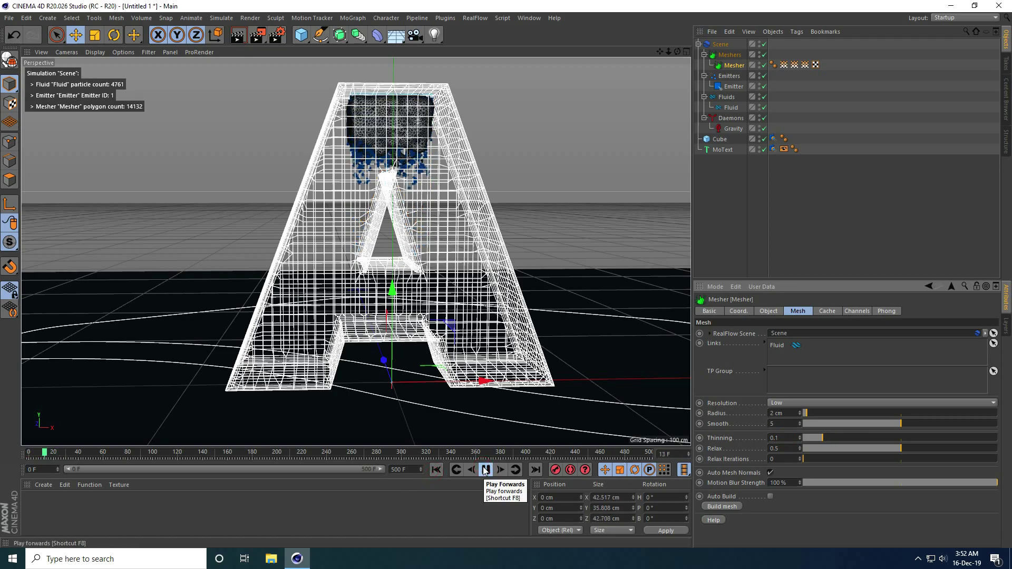
scroll(431, 153, up, 2)
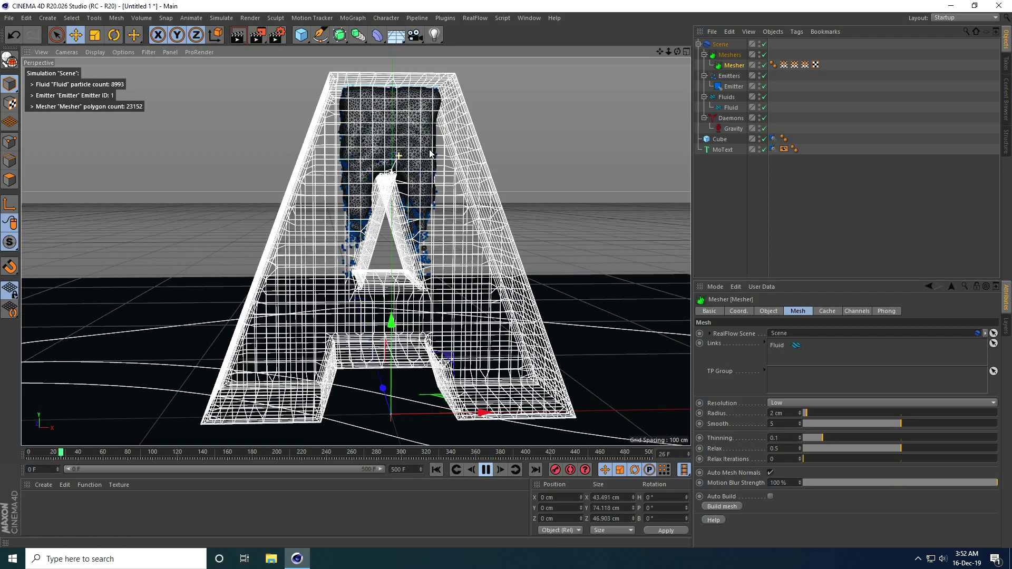
scroll(431, 153, up, 1)
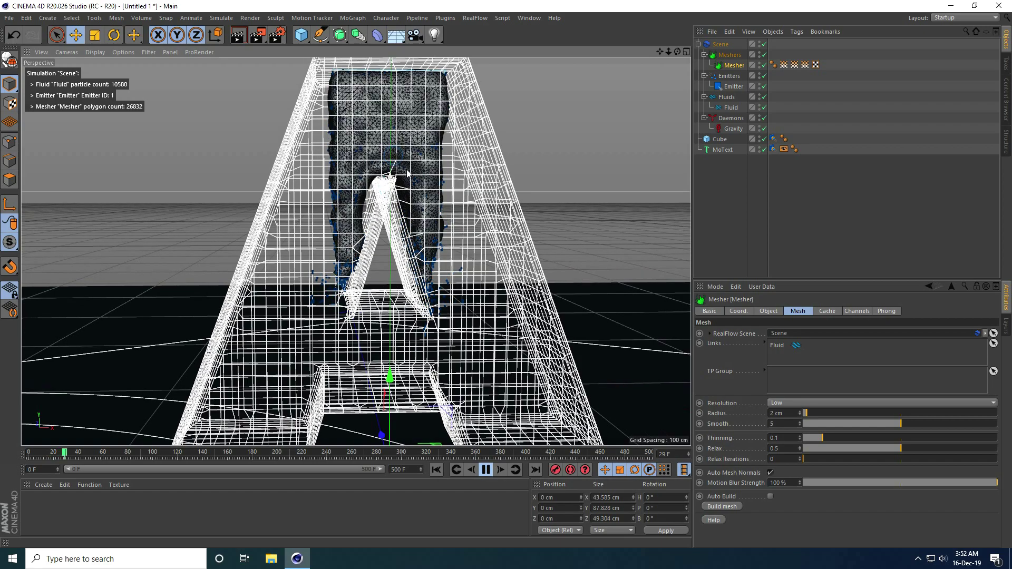
click(485, 470)
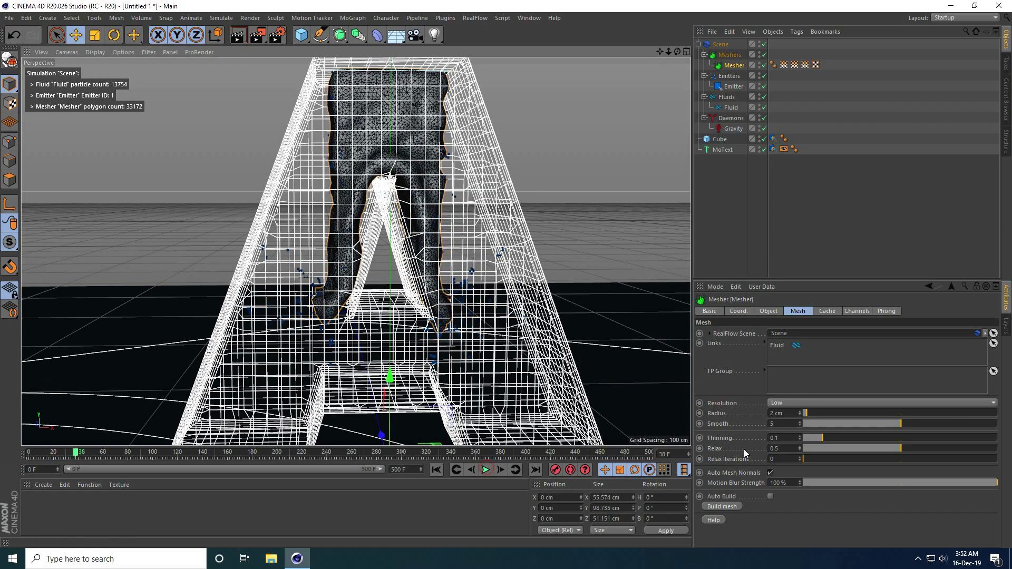
- Set the mesher's relax to 1 and replay the simulation from frame 0 to about frame 74
click(790, 449)
key(Return)
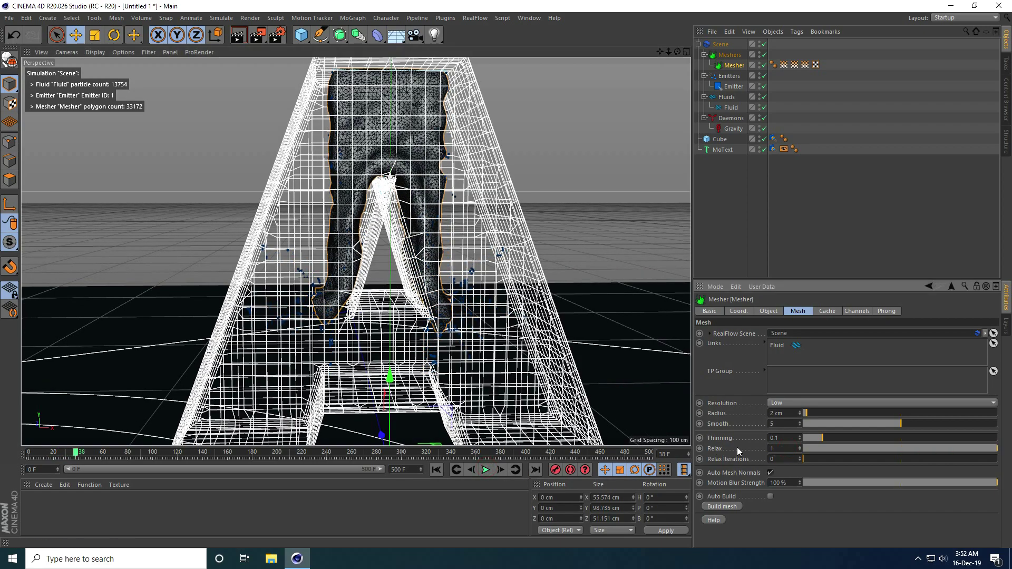
click(437, 469)
click(485, 469)
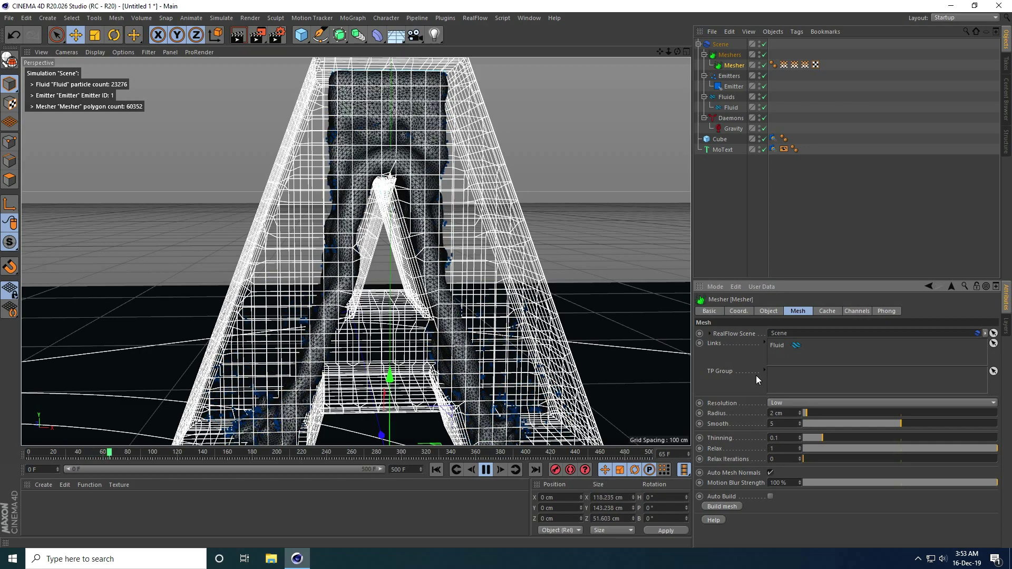
click(486, 470)
- Disable Auto Params in the scene's solver, set min and max substeps to 20 and iterations to 40, and replay from frame 0
click(720, 45)
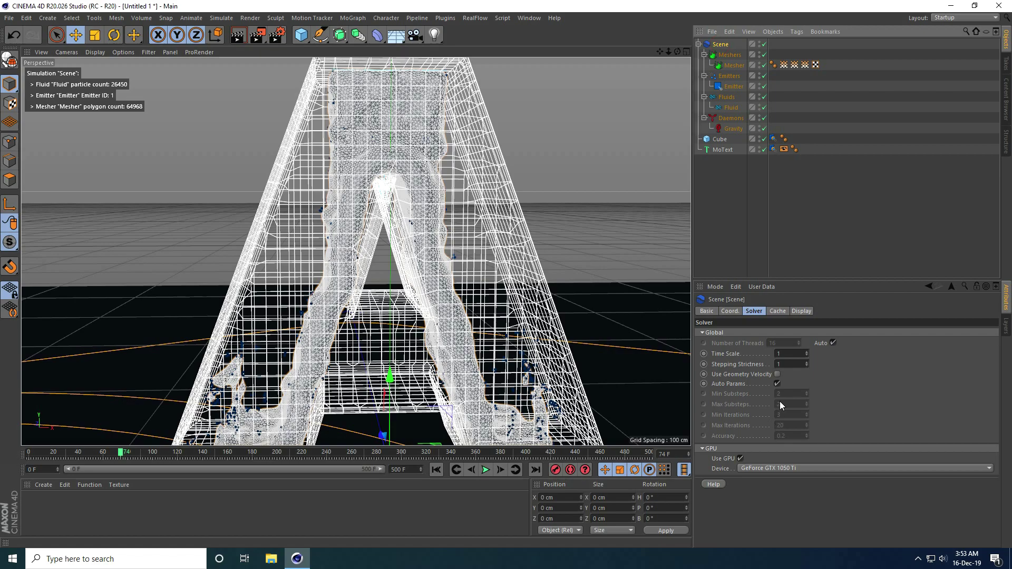
click(777, 384)
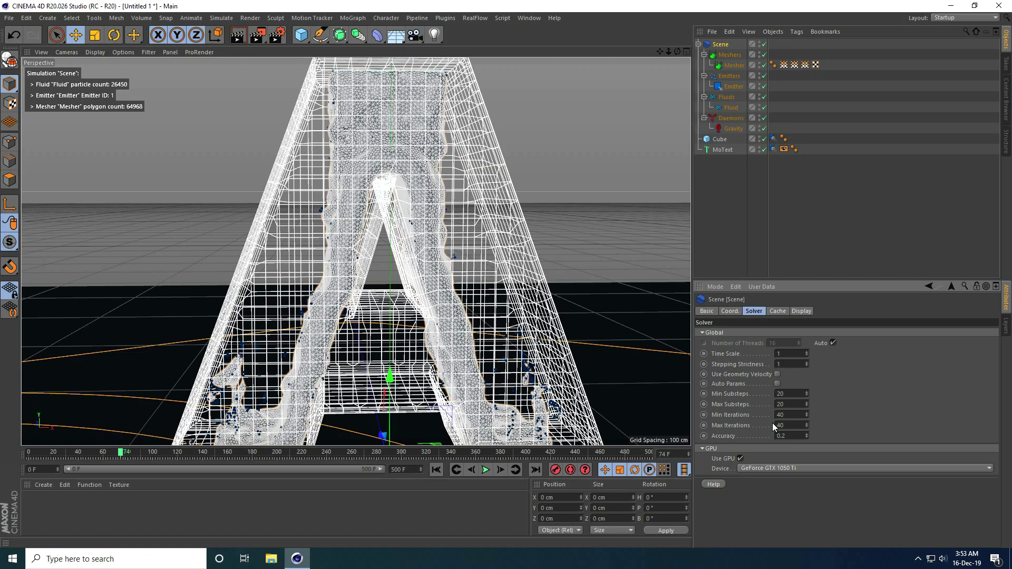
click(436, 469)
click(559, 183)
scroll(432, 233, down, 3)
click(485, 470)
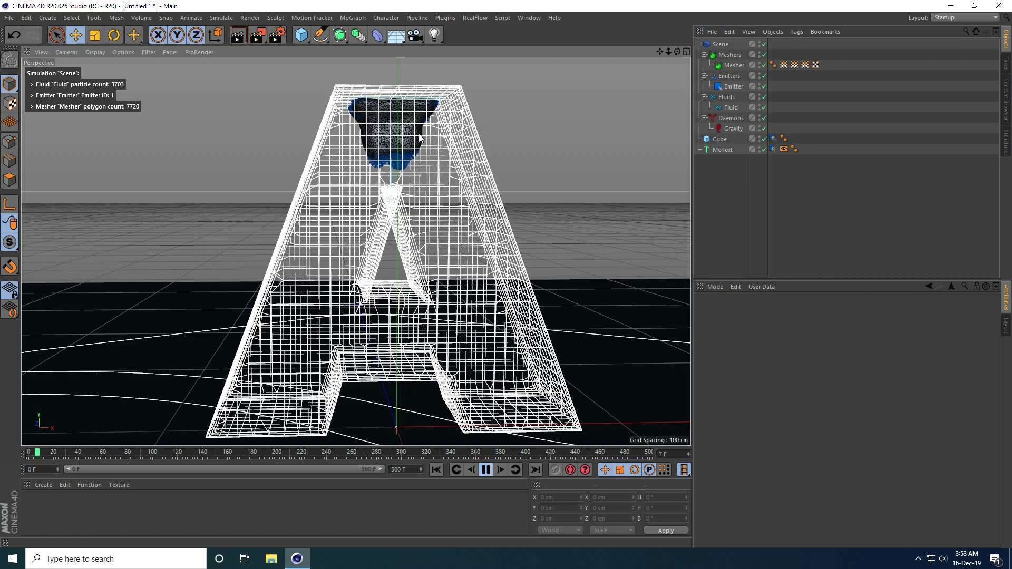
scroll(416, 137, up, 2)
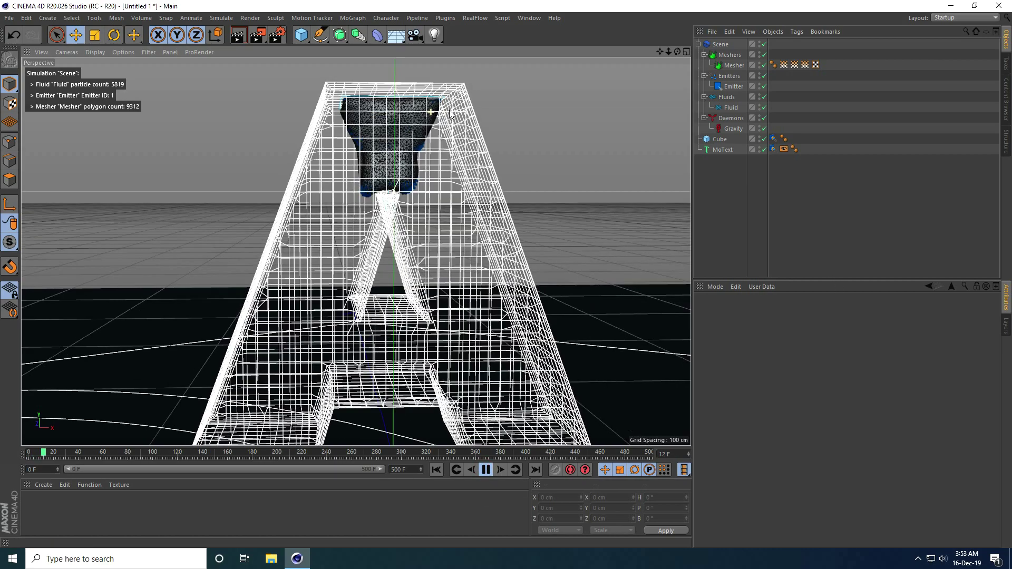
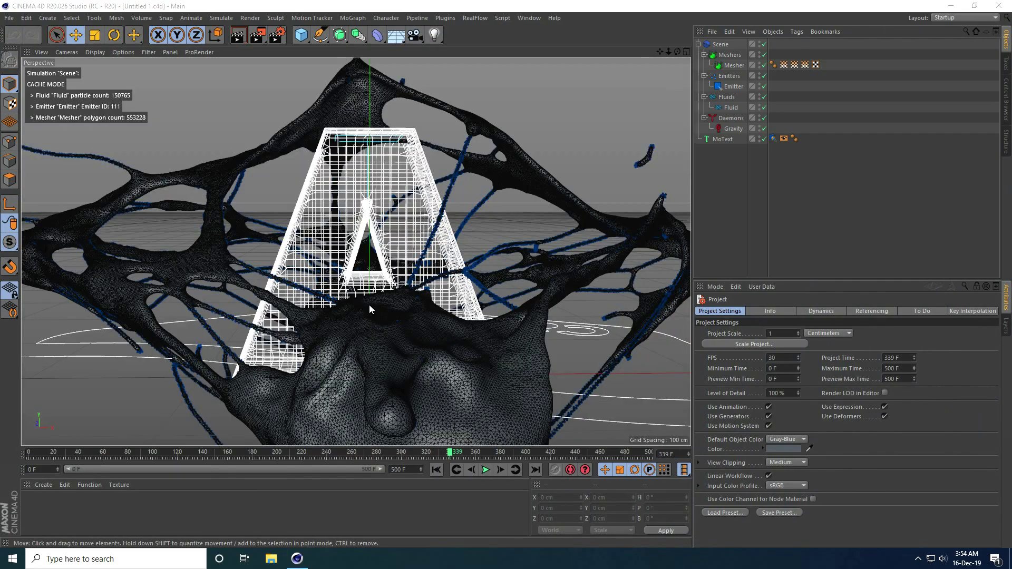
- Play the cached simulation from frame 0 to frame 60 and return to the start
click(437, 469)
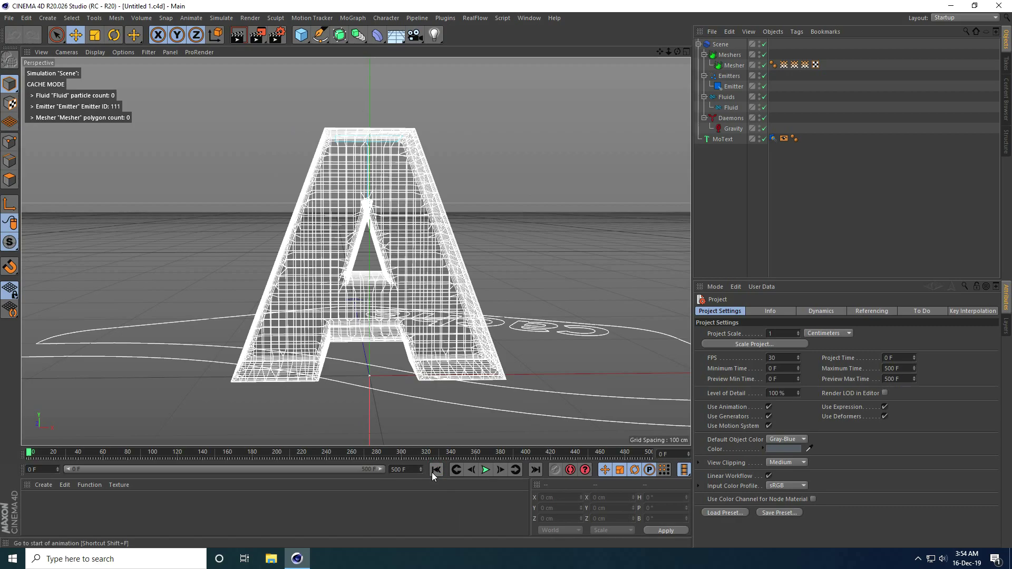
click(485, 469)
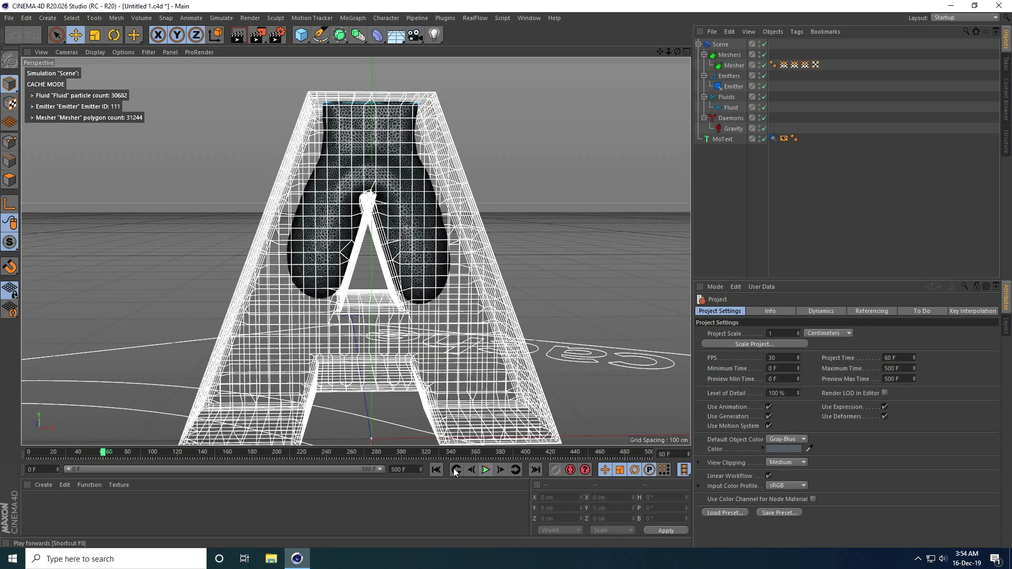
click(436, 470)
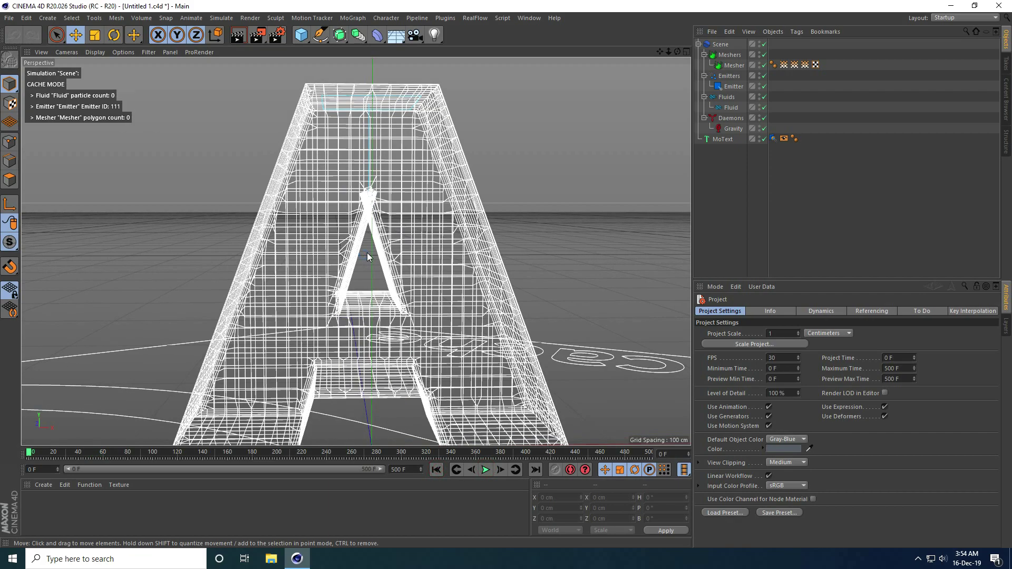
- Play the cached simulation from frame 0 to frame 347, inspect the meshed fluid filling and leaving the letter, and return to frame 0
mouse_move(367, 256)
alt+mouse_down()
mouse_move(358, 251)
mouse_move(365, 240)
alt+mouse_up()
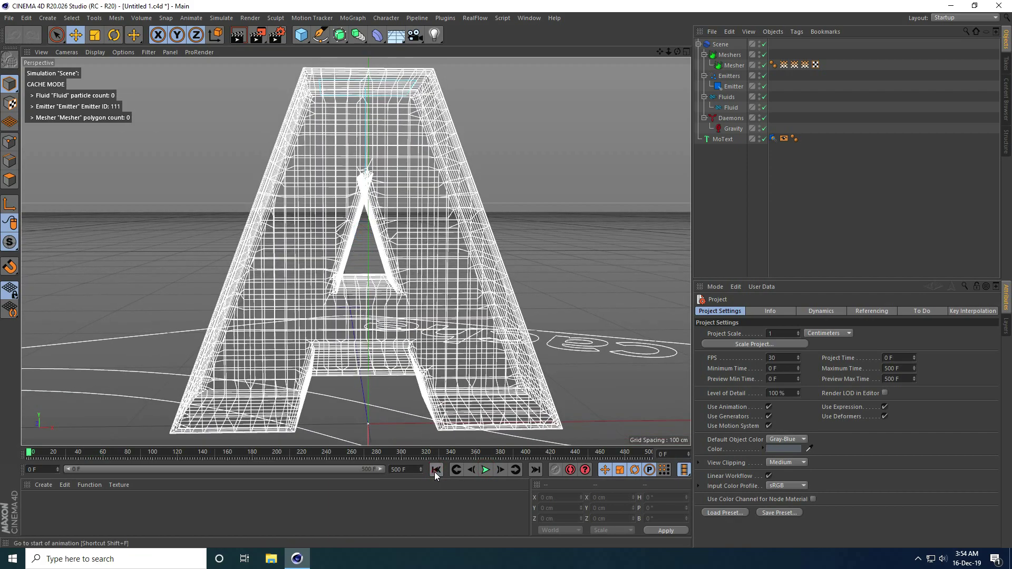
click(485, 470)
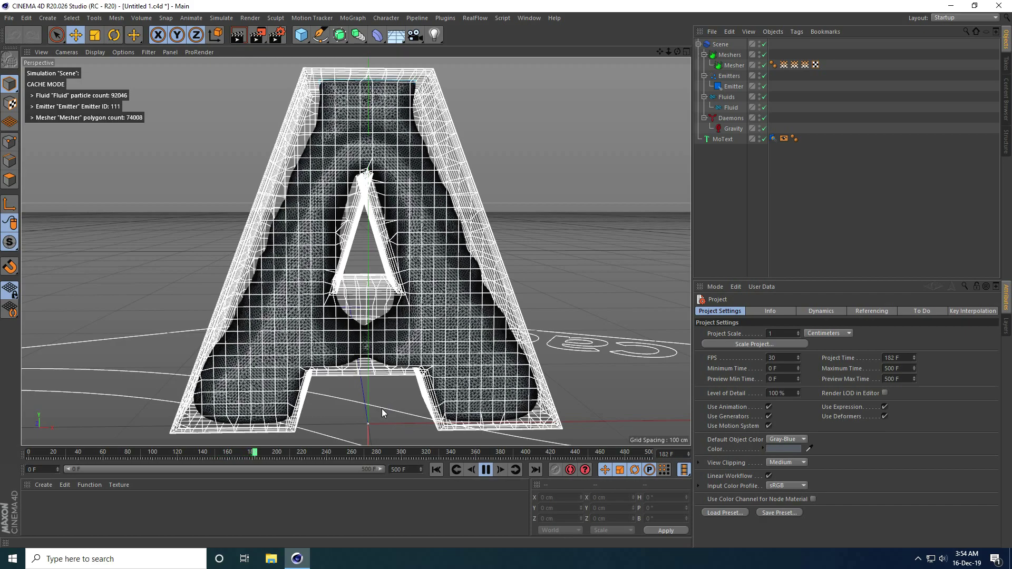
scroll(360, 395, down, 4)
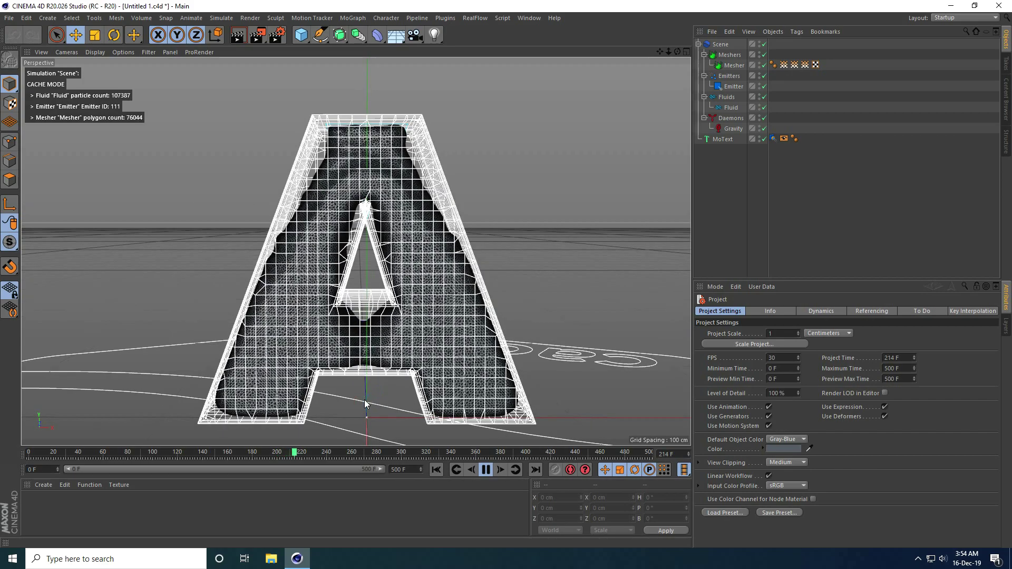
scroll(362, 404, down, 3)
alt+middle_drag(365, 396, 353, 386)
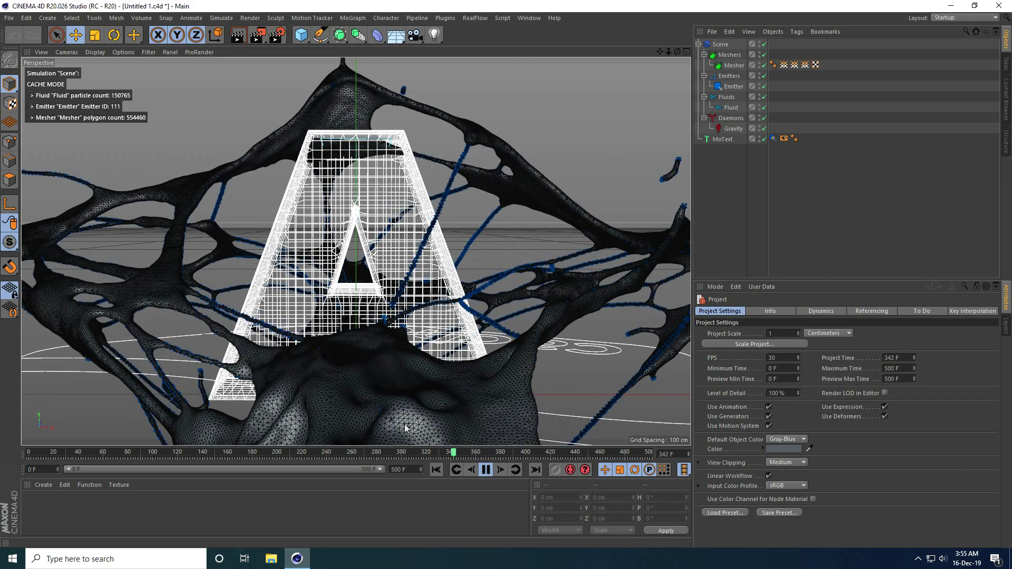
click(486, 470)
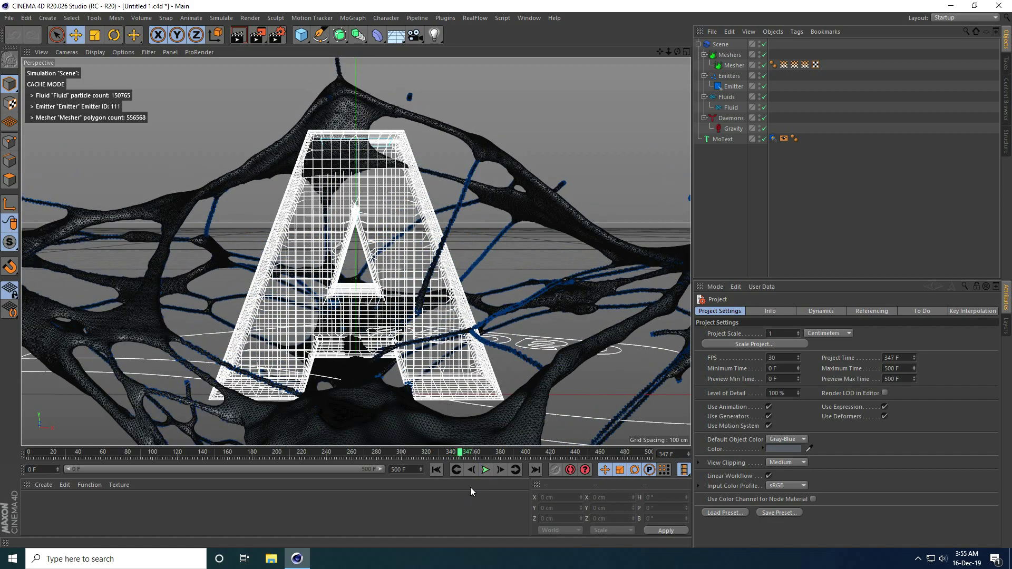
click(435, 470)
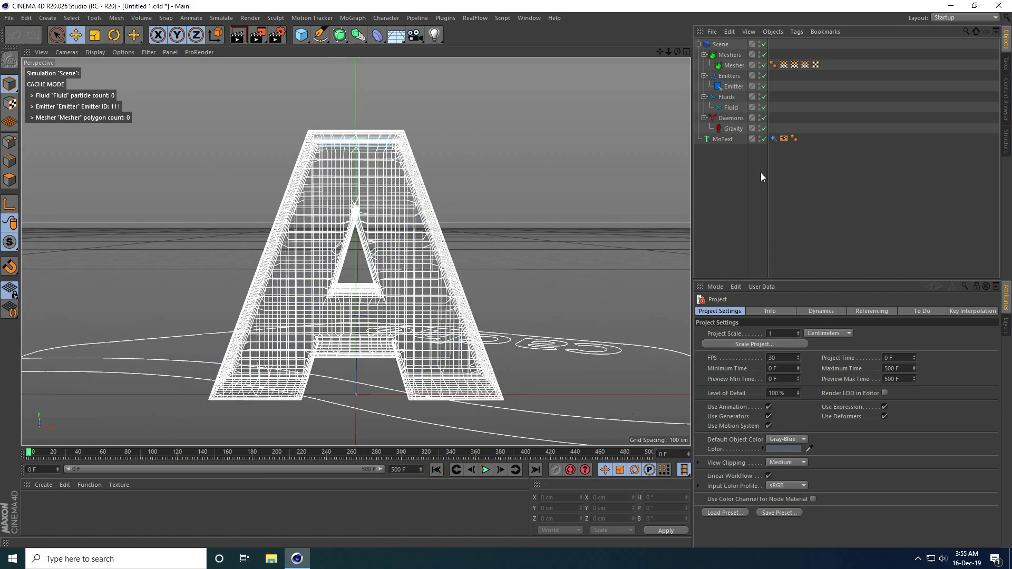
- Start caching the RealFlow scene's simulation with Use Cache enabled
click(720, 44)
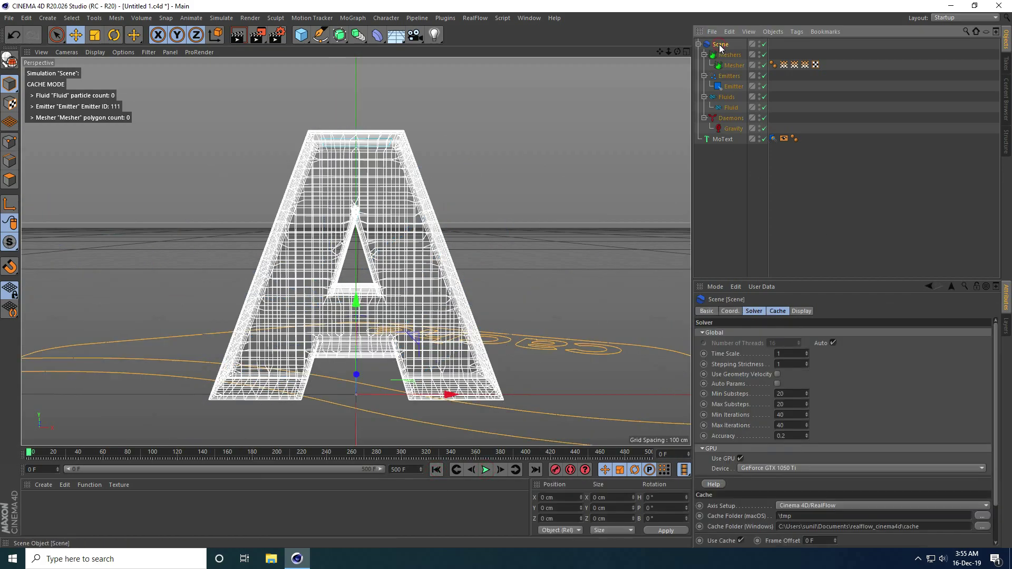
click(778, 312)
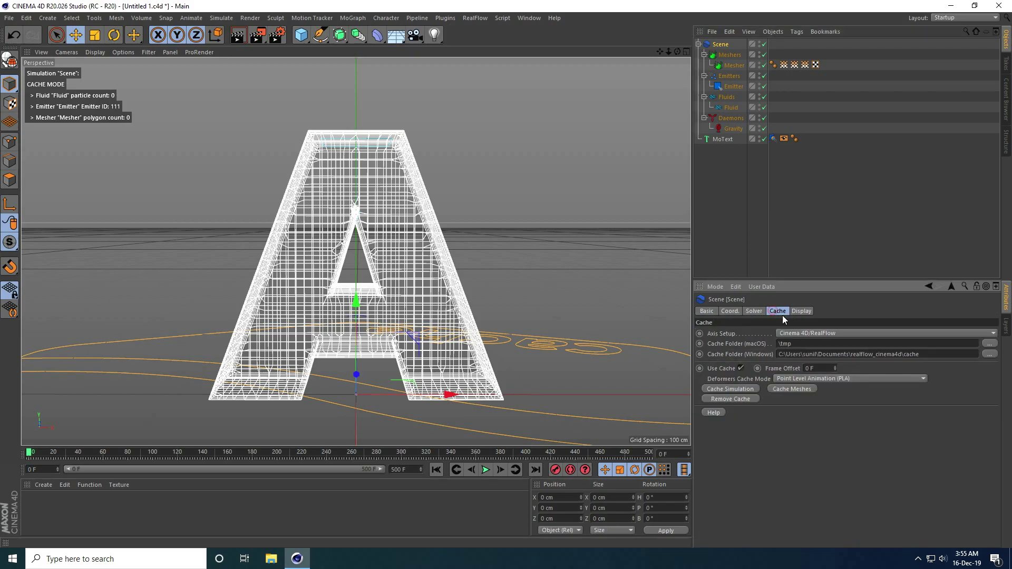
click(739, 368)
click(740, 368)
click(726, 388)
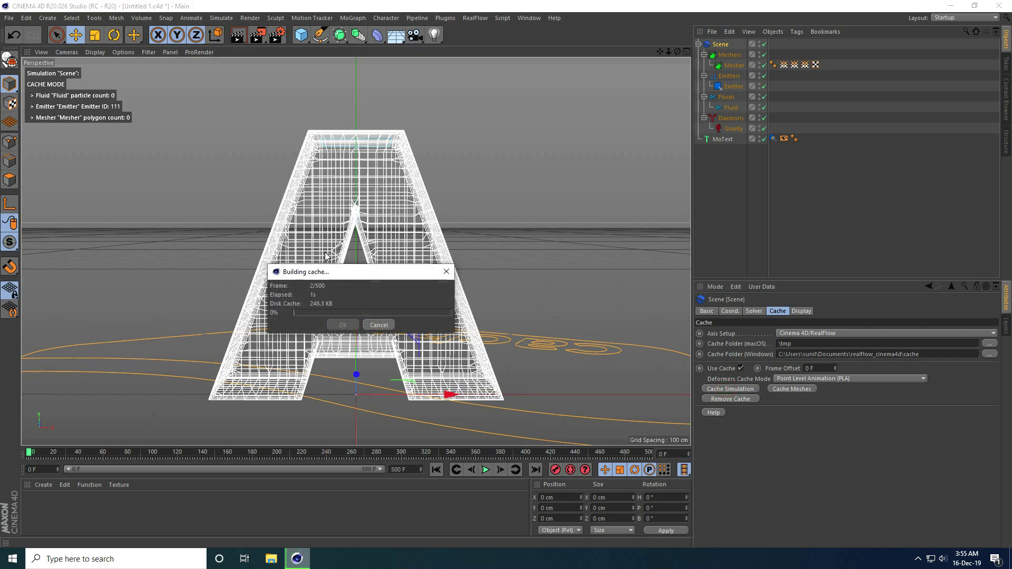